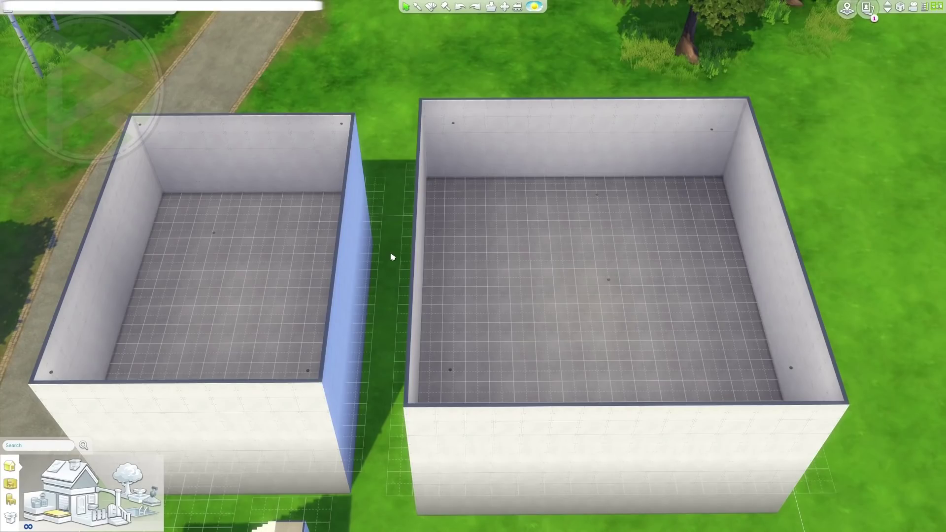
- Enable object overlap by entering the cheat bb.moveobjects in the cheat console, and close the console
type(".moveobjects")
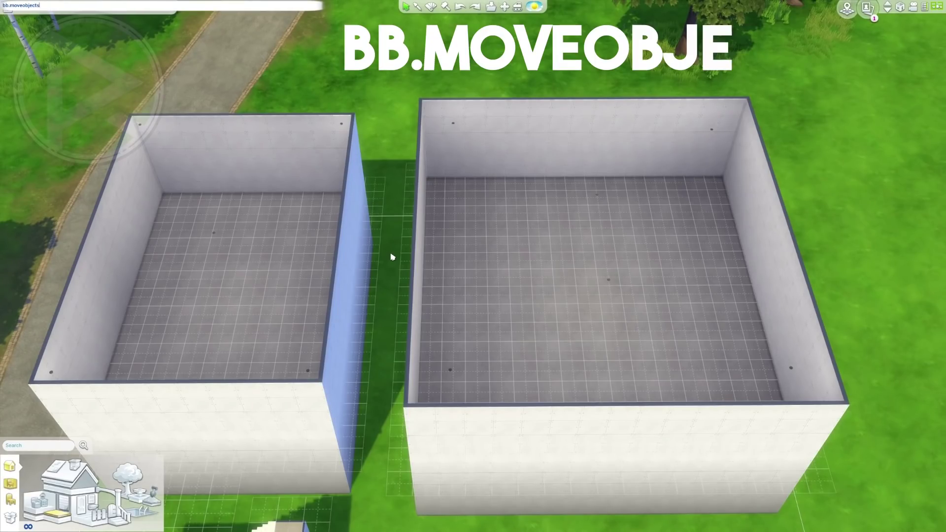
key("Return")
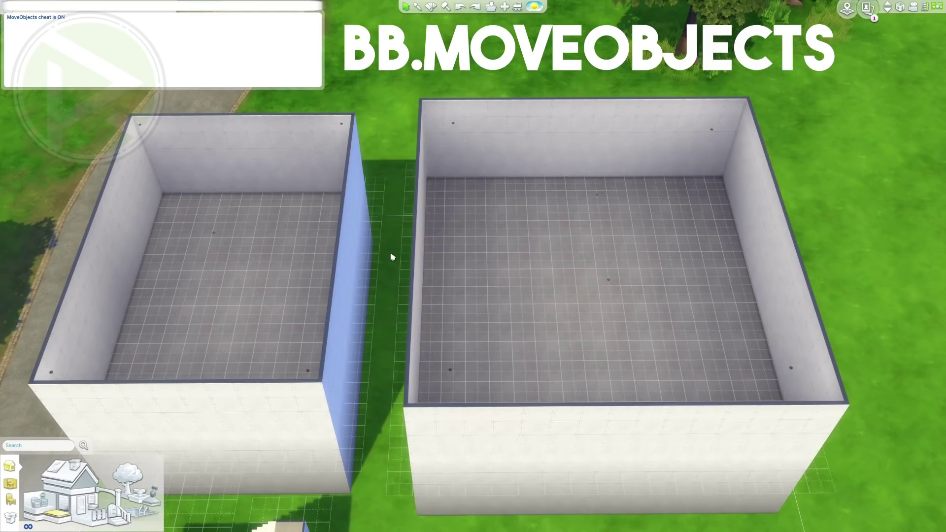
key("ctrl+shift+c")
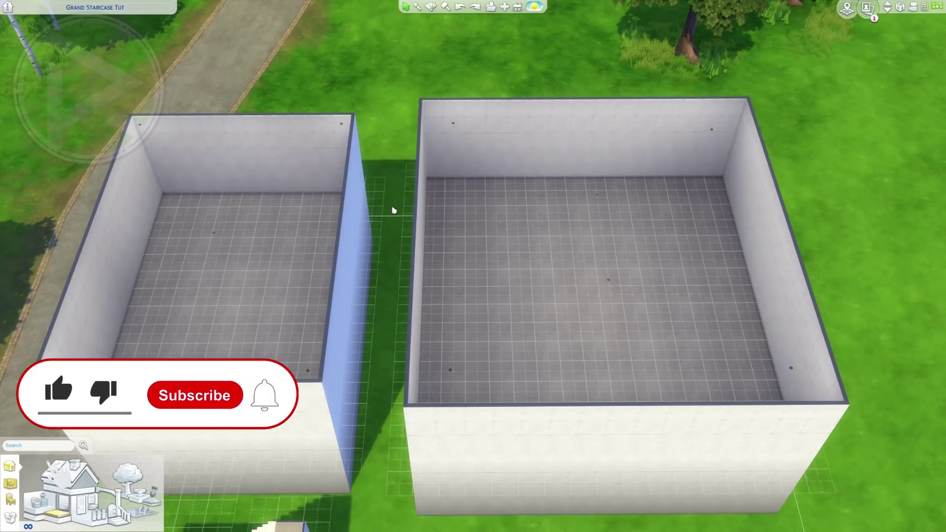
- Delete the sample L-shaped staircase, its landing platform and the small raised room in front of the two buildings
left_click_drag(393, 211, 615, 401)
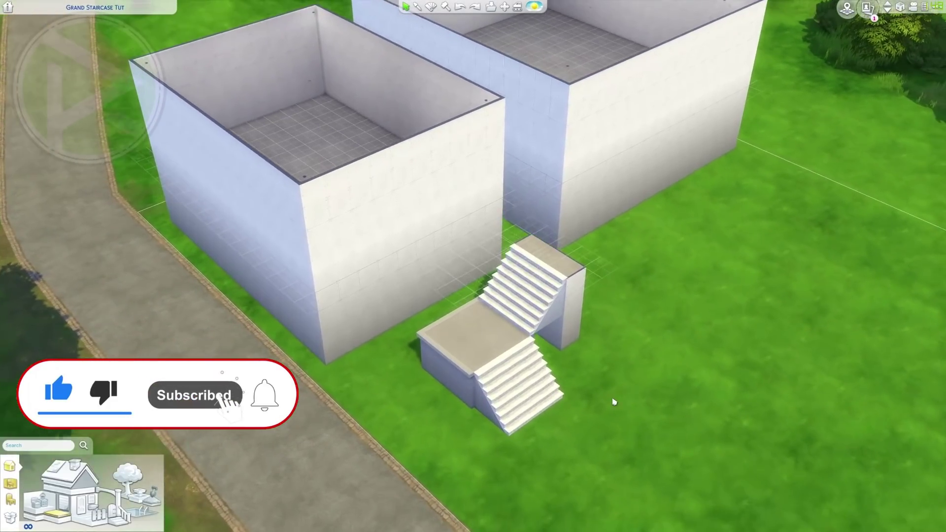
scroll(615, 401, "up", 2)
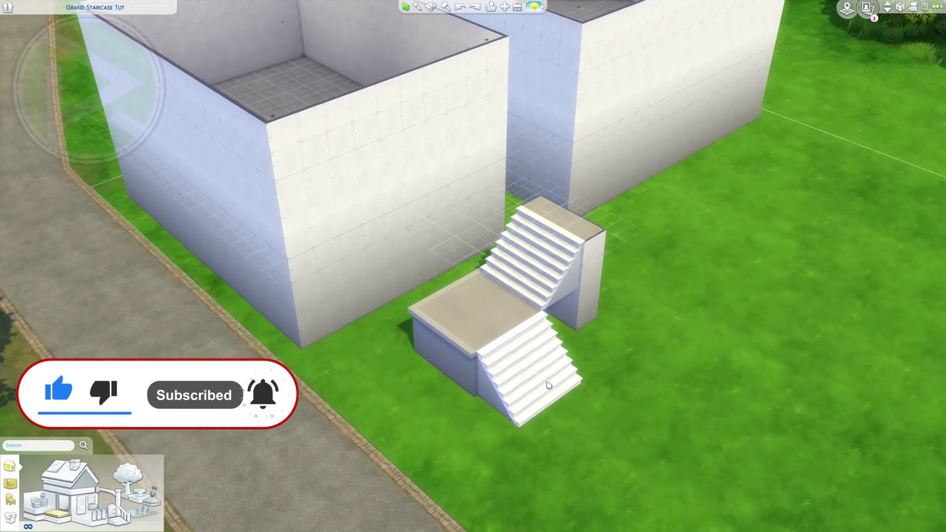
left_click_drag(549, 385, 509, 395)
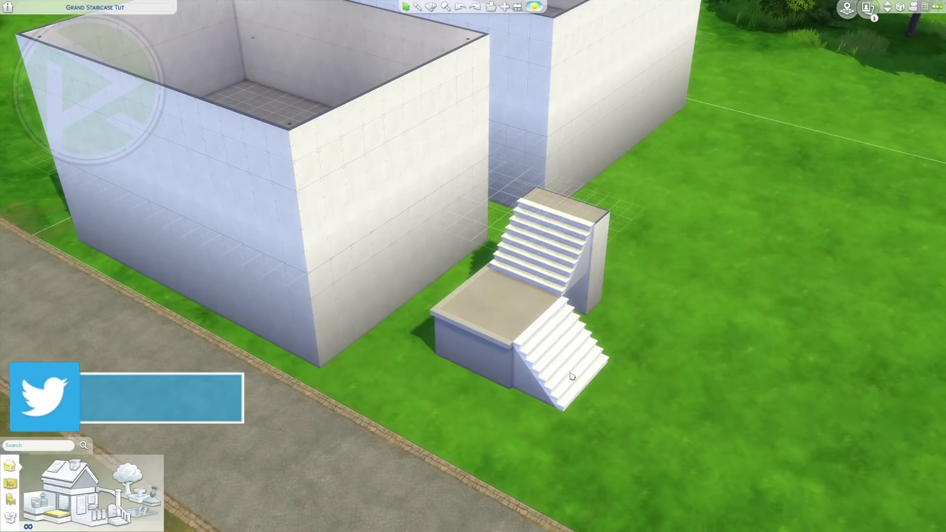
left_click_drag(498, 319, 458, 307)
left_click_drag(566, 312, 498, 315)
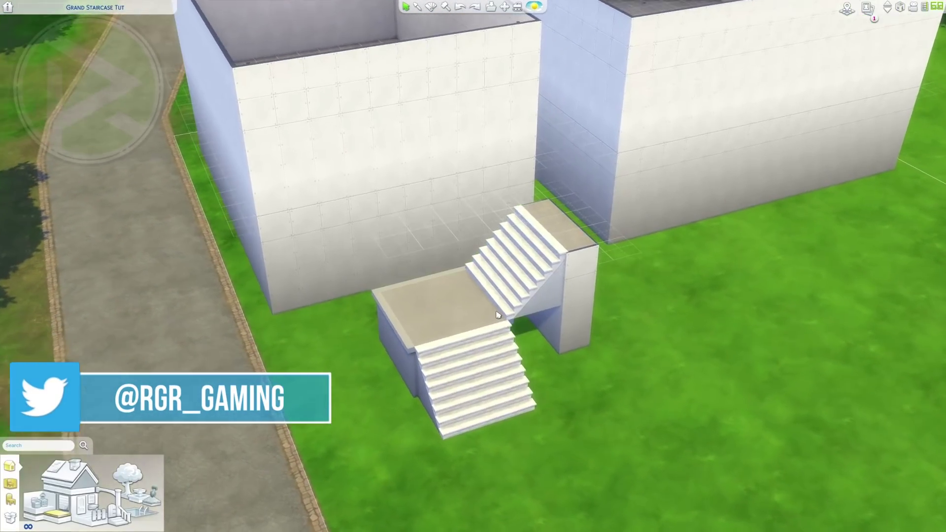
scroll(498, 315, "up", 1)
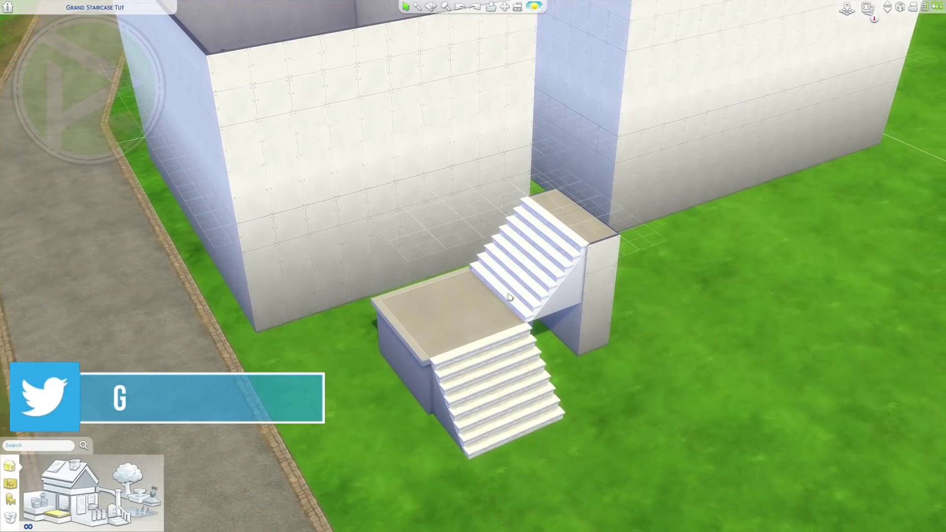
left_click(512, 294)
key("Delete")
left_click(484, 326)
key("Delete")
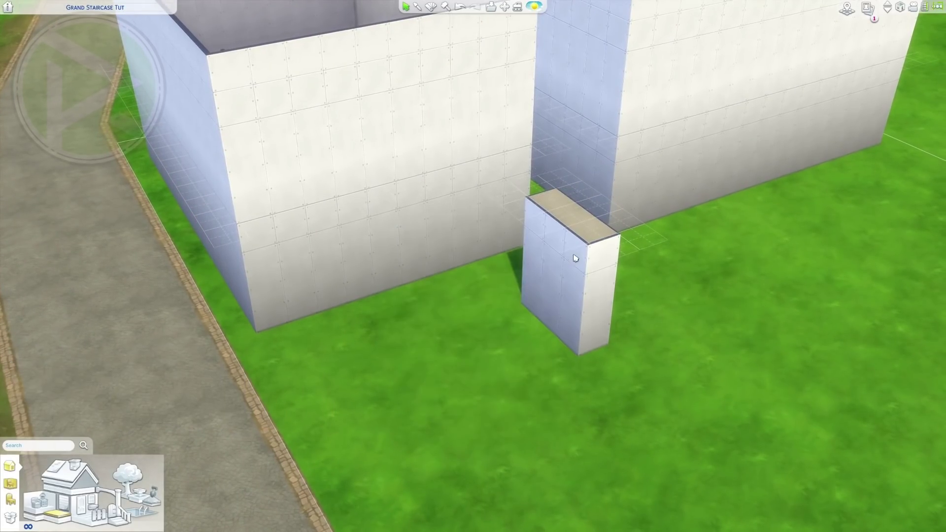
left_click(575, 258)
key("Delete")
- Show the Stairs & Ladders catalog filtered to Base Game items
scroll(571, 350, "down", 3)
left_click_drag(571, 350, 559, 365)
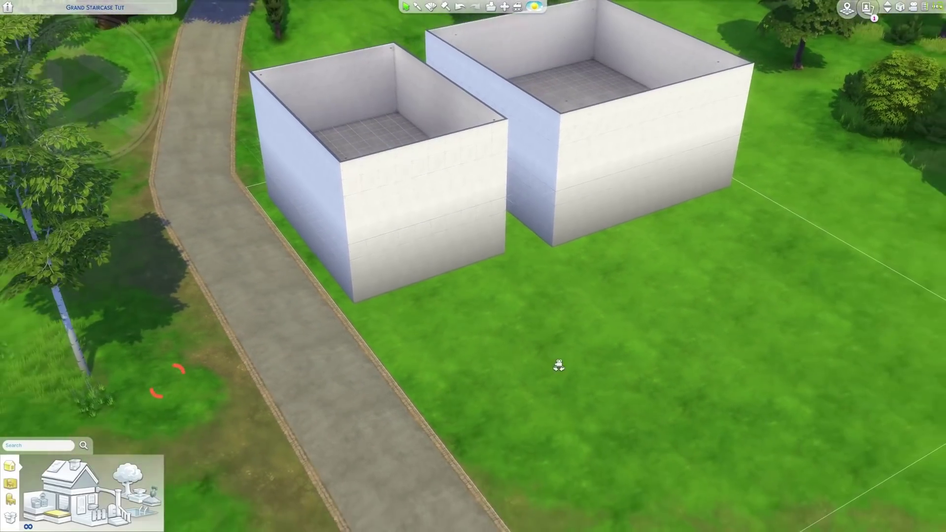
scroll(559, 380, "up", 5)
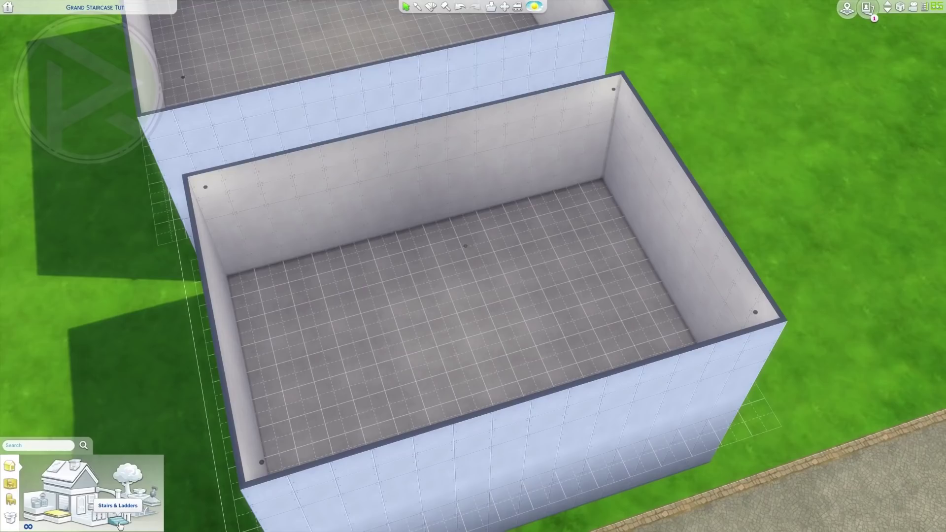
left_click(119, 523)
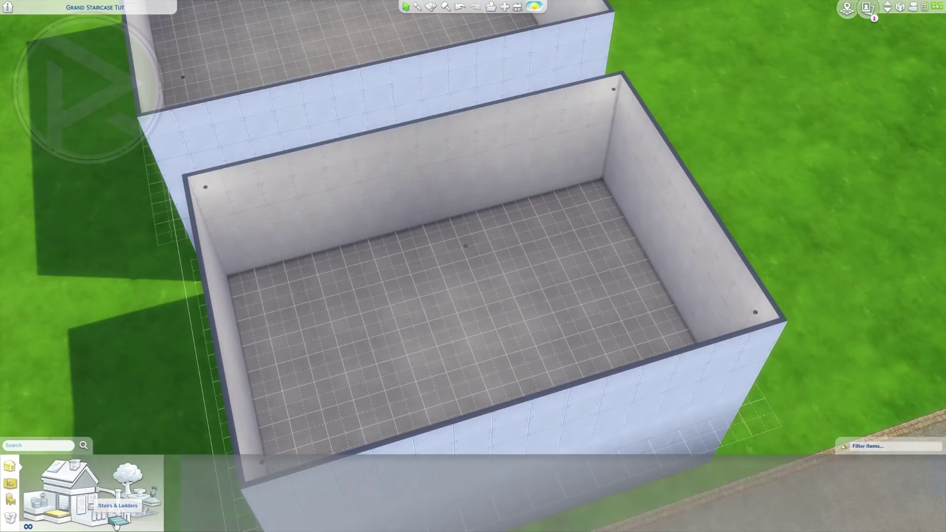
left_click(866, 445)
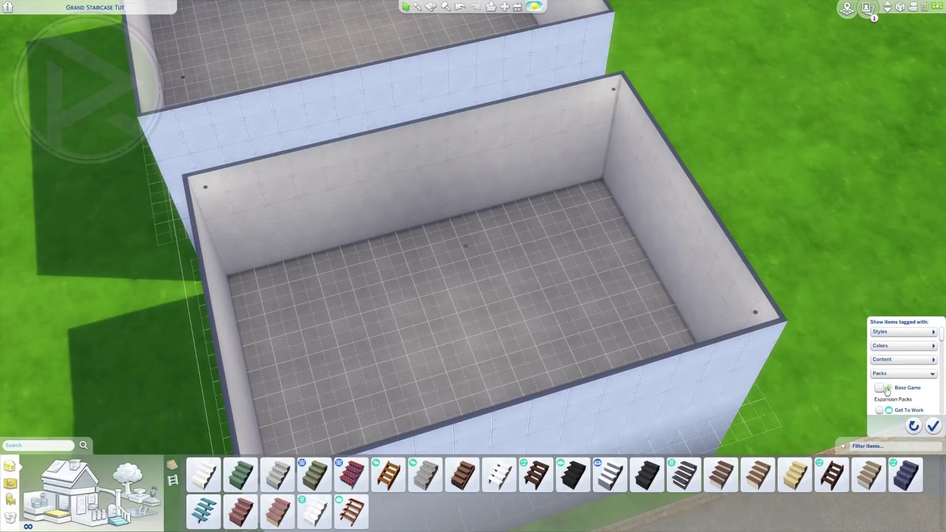
left_click(886, 390)
left_click(933, 426)
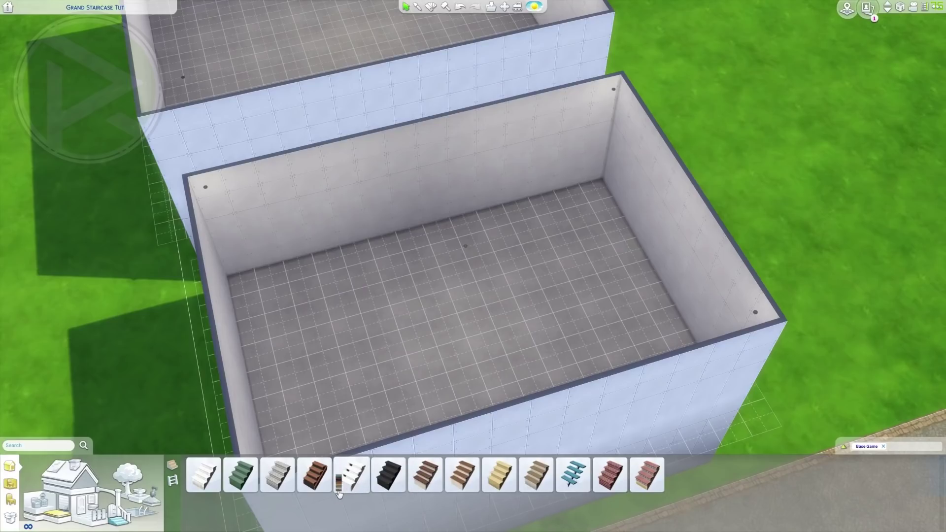
- Place a straight staircase with reddish-brown wooden treads on the open grass beside the buildings
left_click(425, 475)
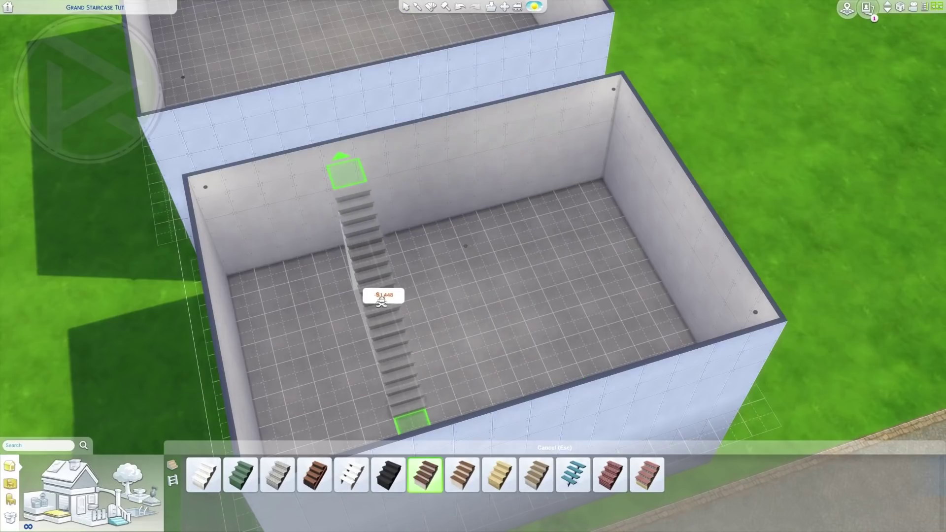
left_click_drag(351, 305, 547, 226)
left_click(508, 317)
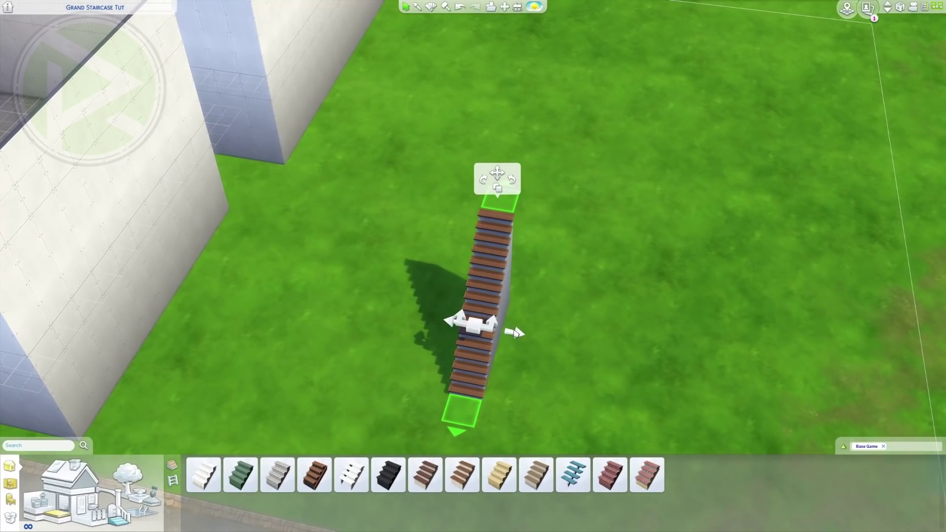
- Widen the straight staircase on the grass to two tiles
left_click_drag(517, 333, 542, 342)
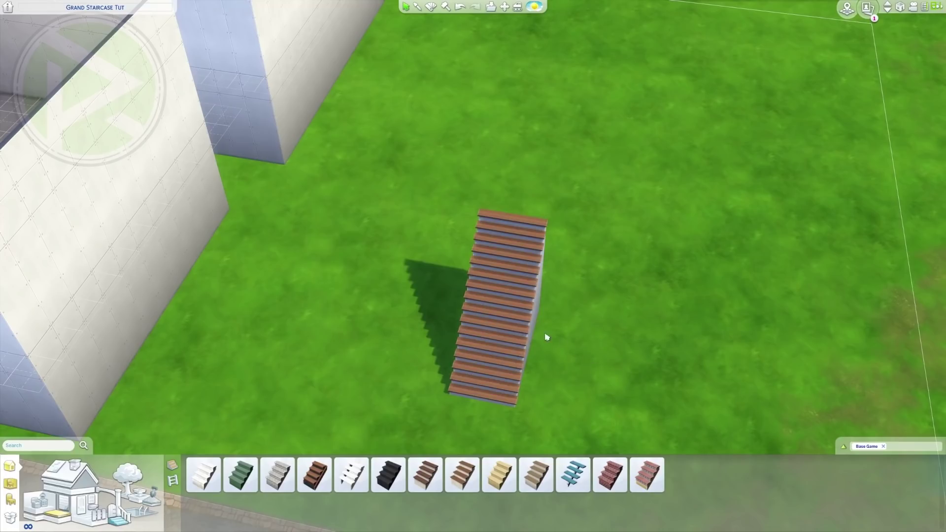
left_click_drag(648, 361, 640, 365)
left_click_drag(492, 365, 492, 359)
left_click(477, 318)
left_click_drag(525, 330, 526, 329)
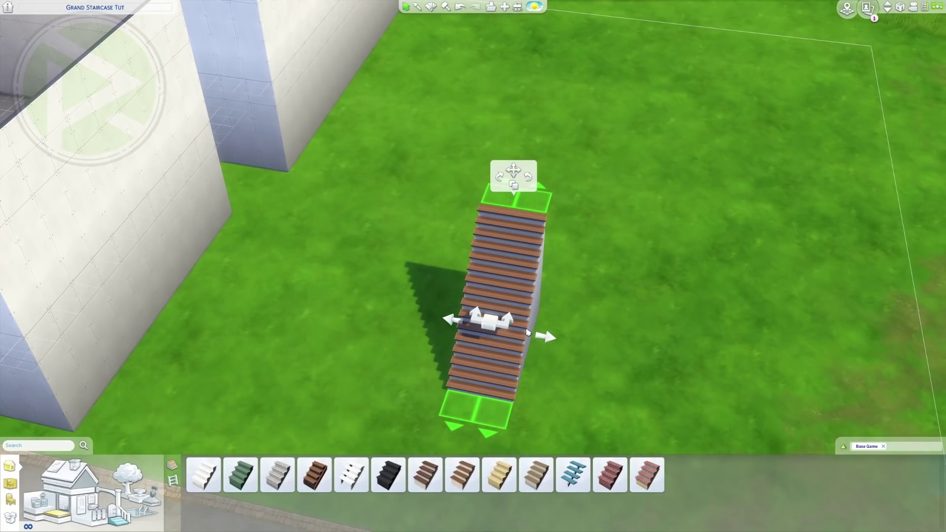
- Try widening the staircase to three and four tiles, and bring it back to two tiles
left_click_drag(545, 337, 610, 353)
left_click(611, 360)
left_click(556, 344)
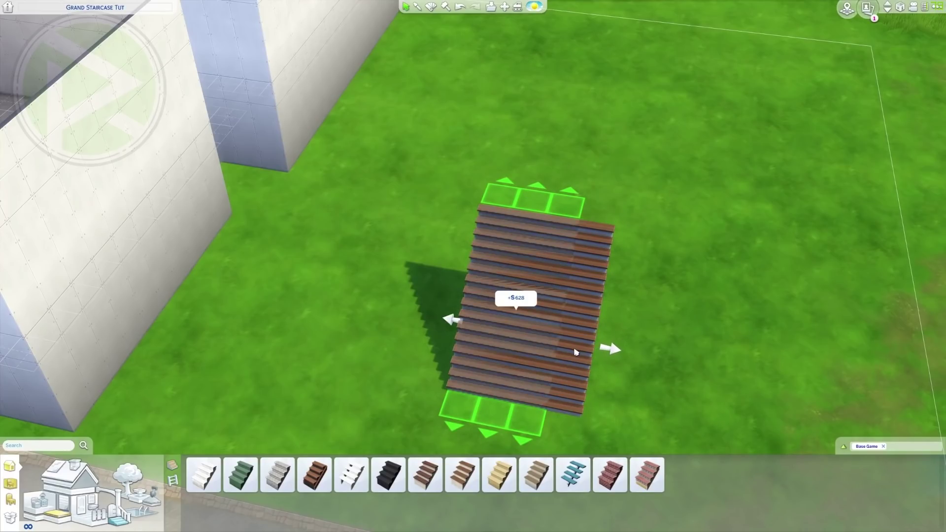
key("ctrl+z")
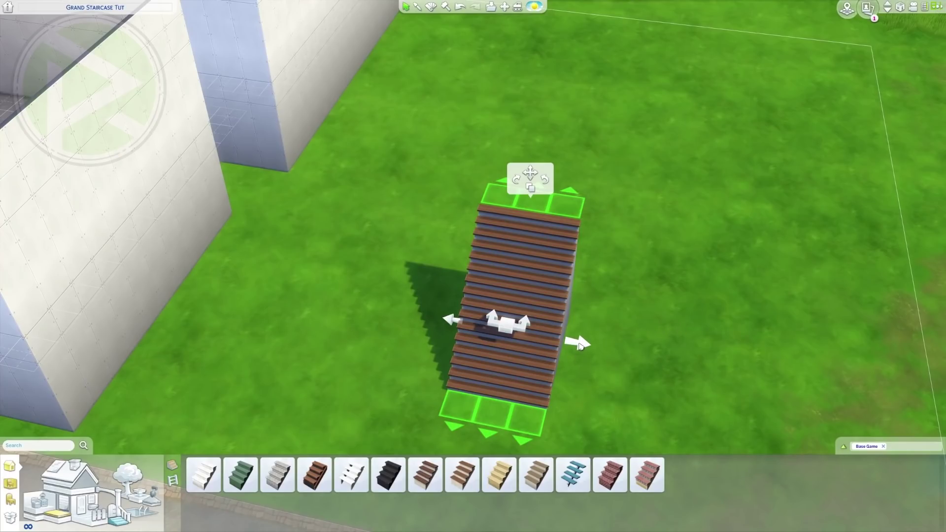
left_click_drag(580, 345, 566, 322)
- Bend the two-tile-wide staircase into an L-shape with a landing halfway and rotate it a quarter turn
left_click(496, 304)
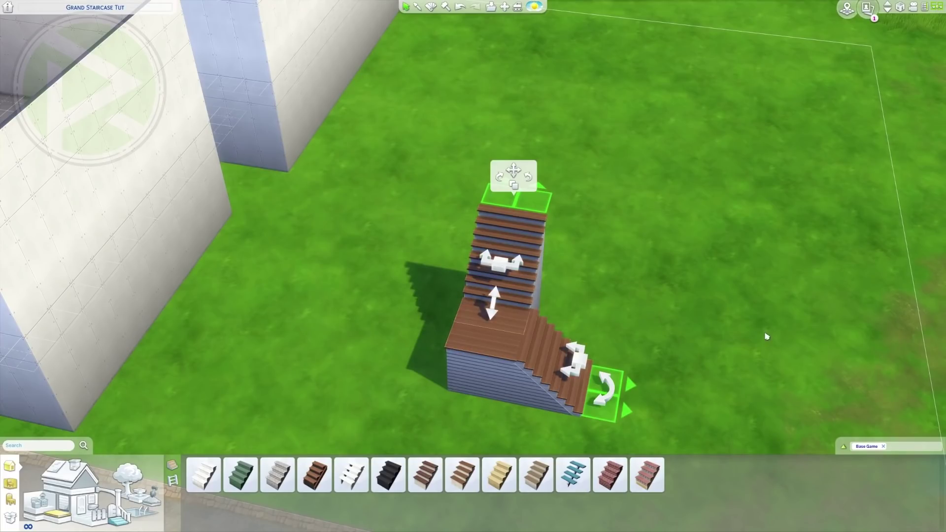
left_click(499, 178)
scroll(528, 347, "up", 3)
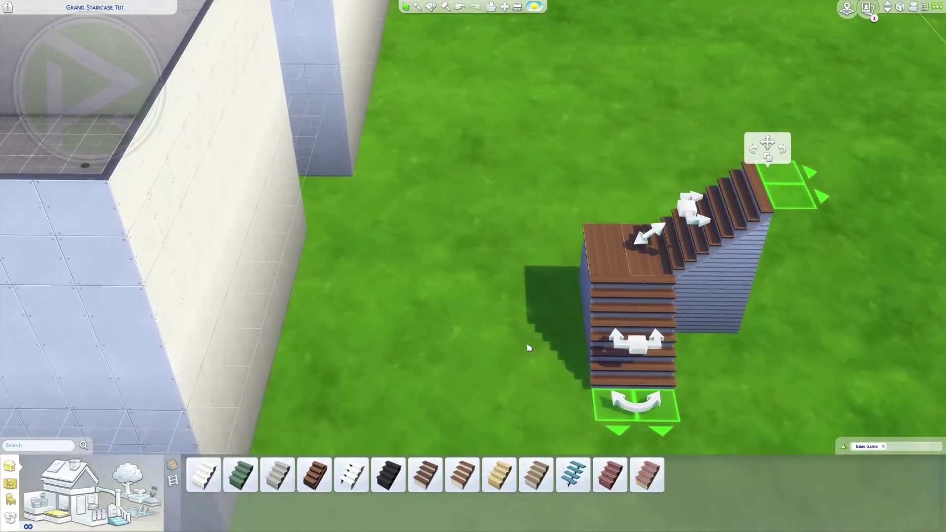
scroll(528, 348, "up", 2)
key("d")
left_click(696, 383)
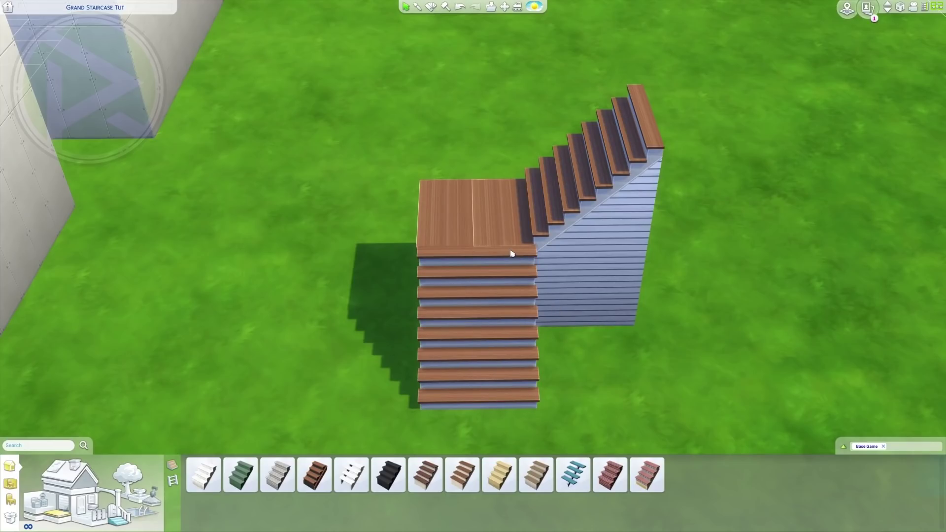
- Move the L-shaped staircase from the grass into the smaller room
left_click(511, 253)
left_click_drag(655, 64, 632, 192)
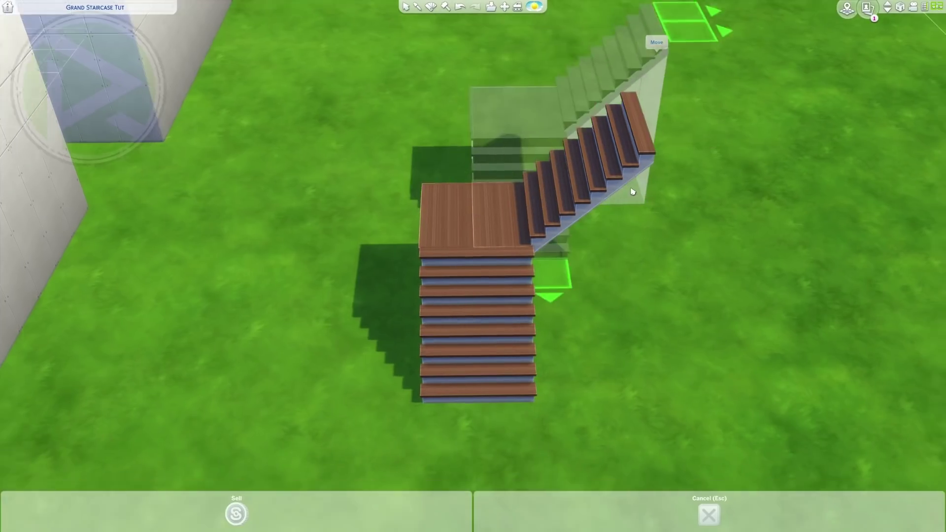
scroll(632, 192, "down", 5)
scroll(524, 270, "up", 2)
left_click(889, 10)
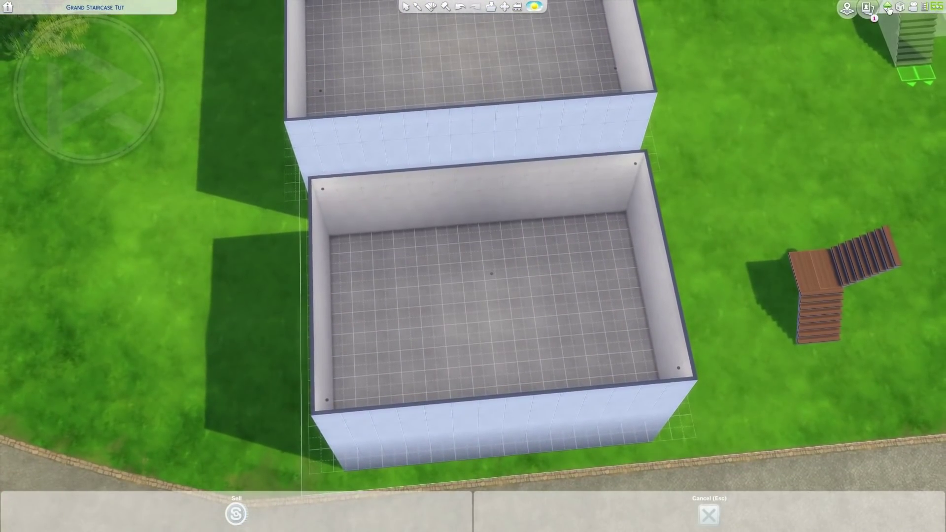
left_click(887, 10)
scroll(690, 257, "up", 3)
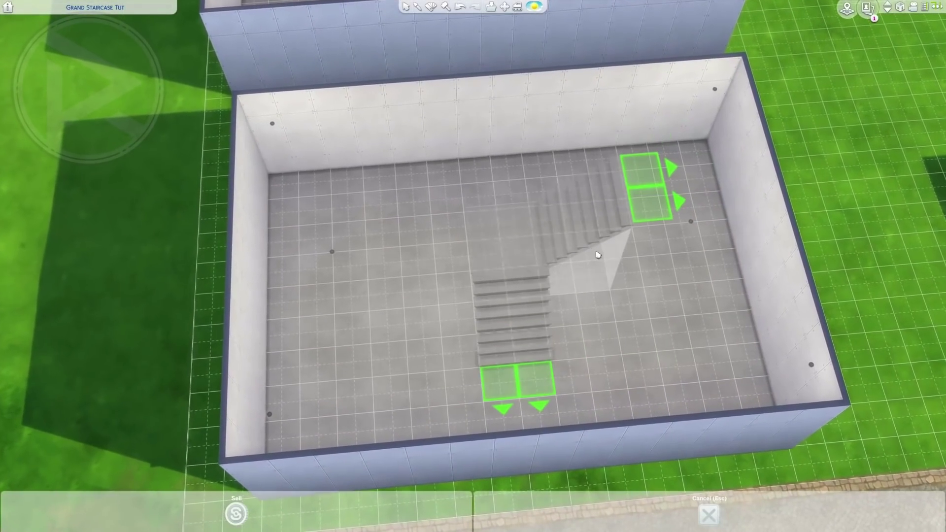
scroll(605, 253, "down", 2)
left_click_drag(597, 254, 606, 311)
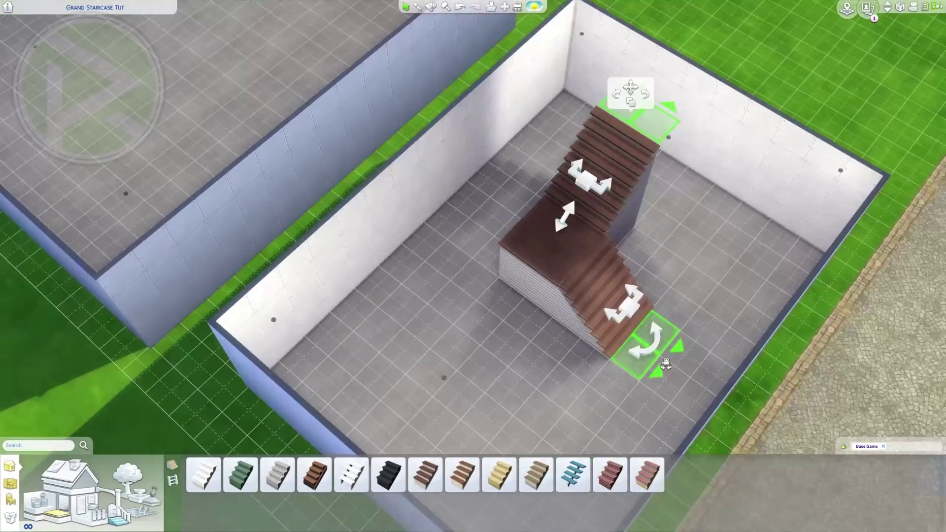
left_click_drag(666, 363, 661, 342)
left_click(670, 172)
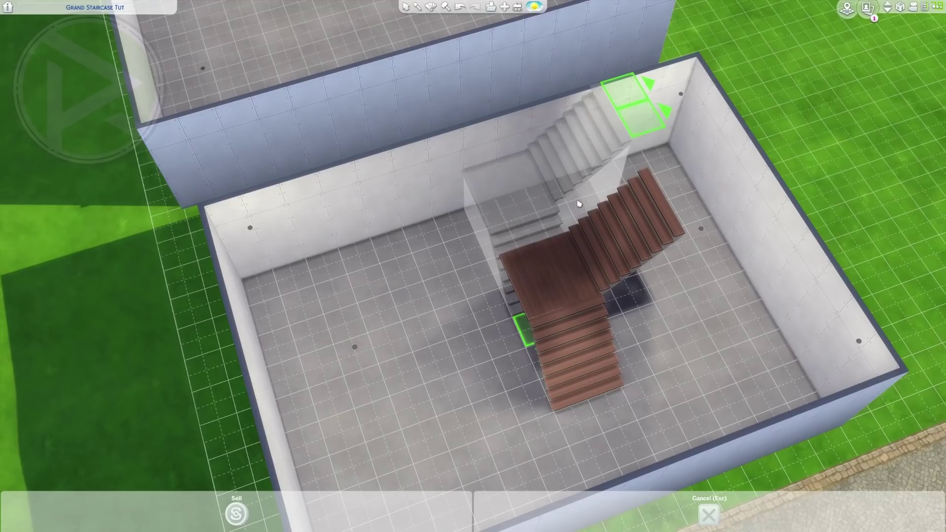
key("Escape")
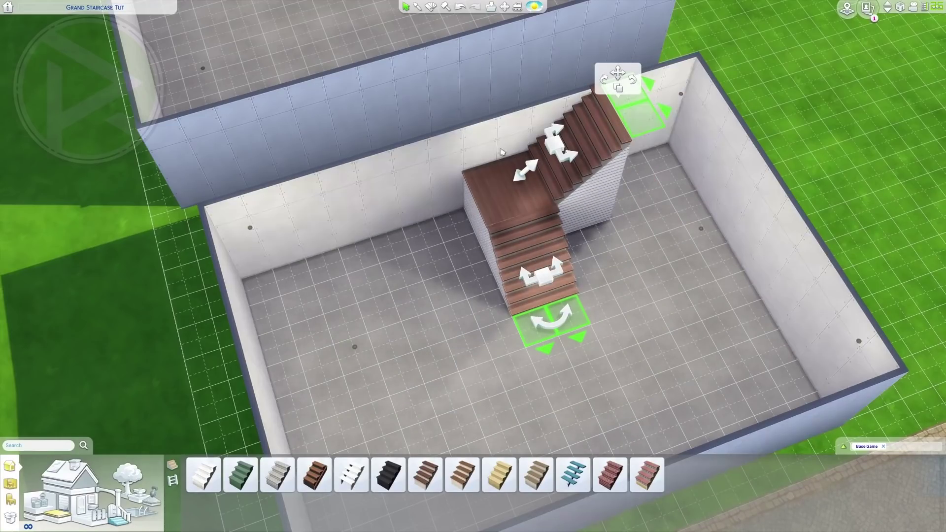
- Remove the siding walls beneath the L-shaped staircase with the Sledgehammer tool, leaving the space under it open
left_click_drag(523, 220, 486, 220)
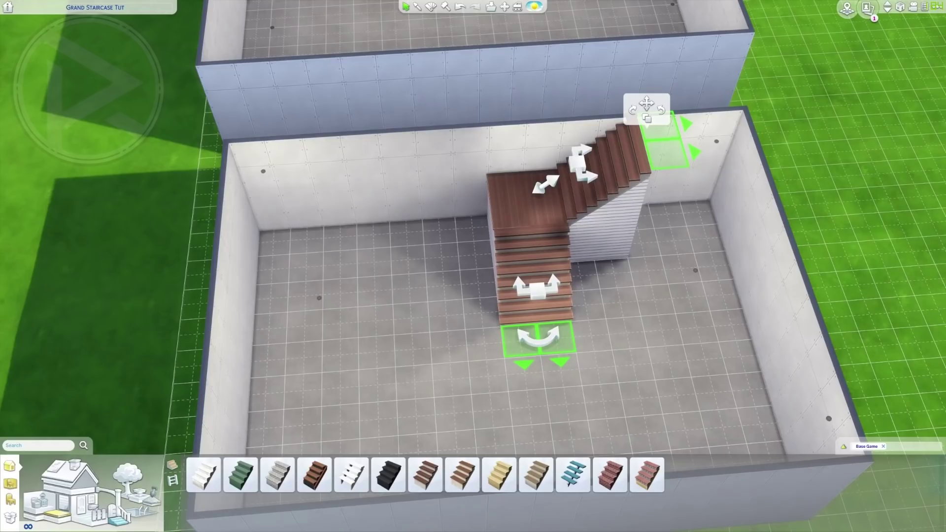
left_click_drag(570, 206, 641, 237)
scroll(641, 237, "up", 3)
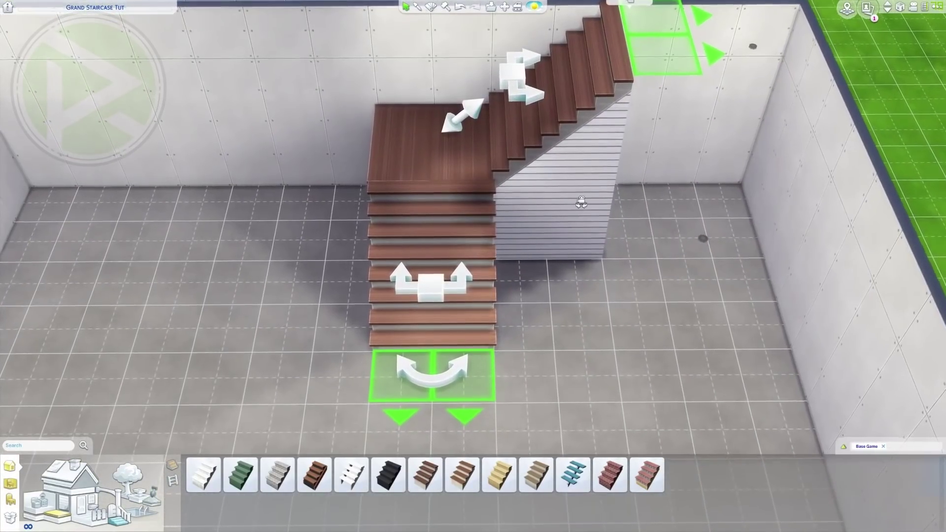
left_click_drag(580, 201, 587, 209)
key("k")
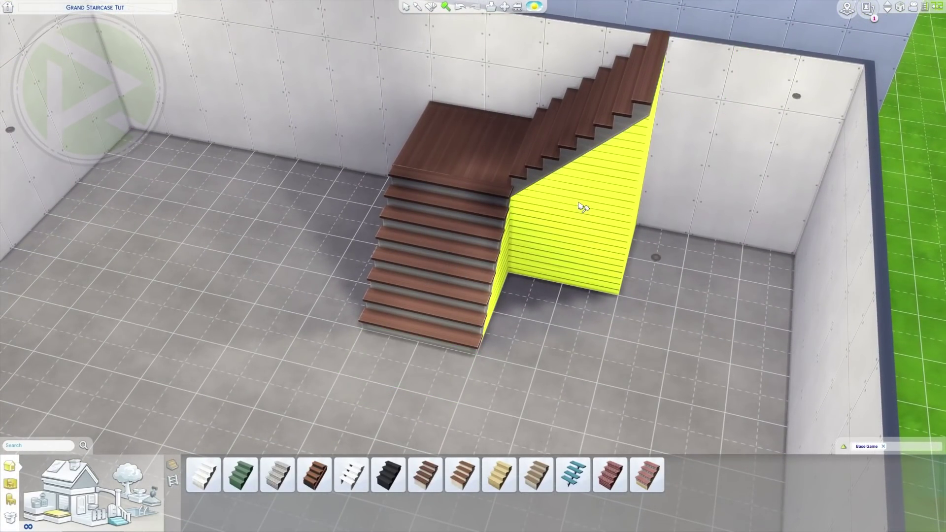
left_click(587, 250)
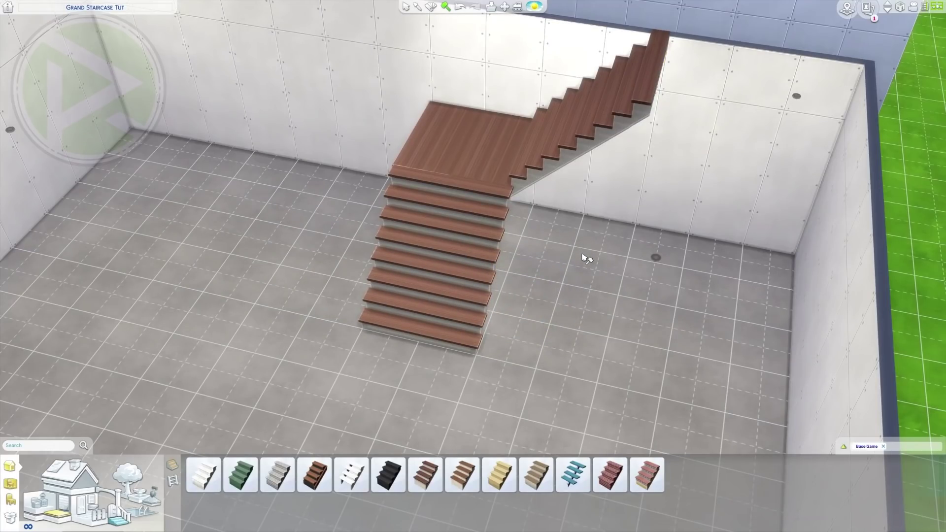
scroll(585, 257, "down", 3)
key("Escape")
- Place a copy of the two-tile-wide L-shaped staircase on the grass beside the room
left_click_drag(566, 275, 563, 273)
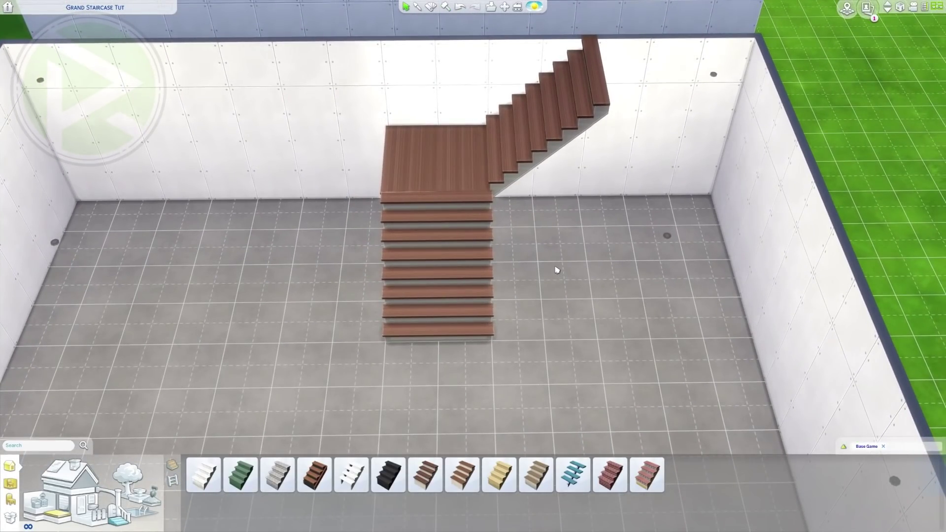
scroll(555, 270, "down", 5)
left_click(510, 152)
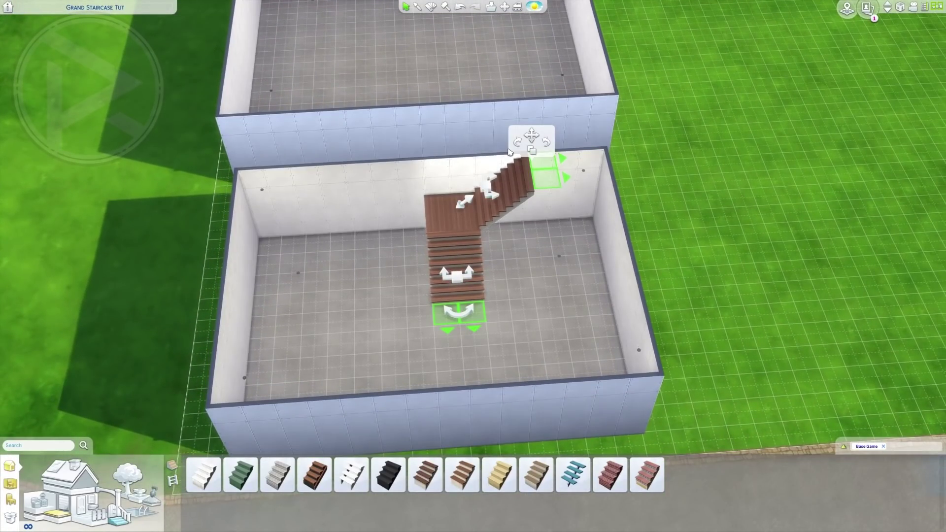
left_click(532, 153)
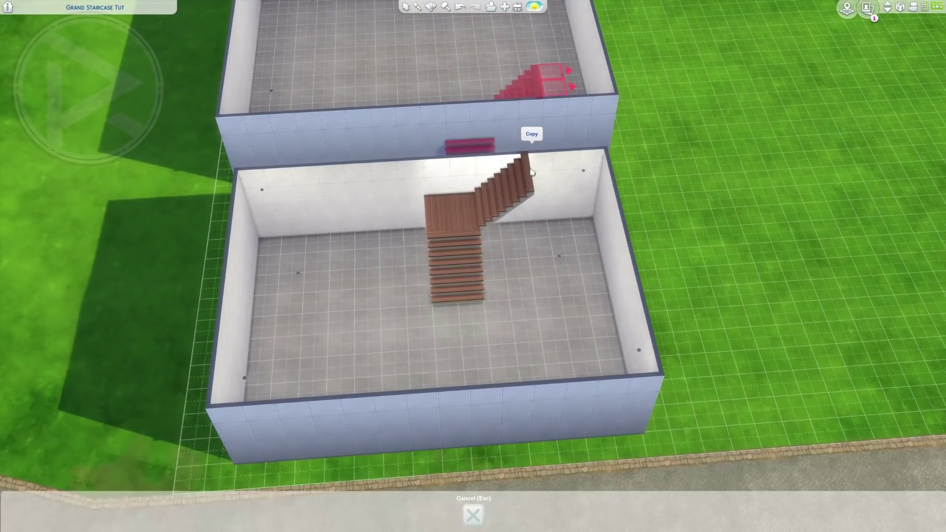
left_click(864, 260)
- Bend the copied staircase into a mirrored L and place it in the room directly beside the original
left_click_drag(690, 306, 663, 216)
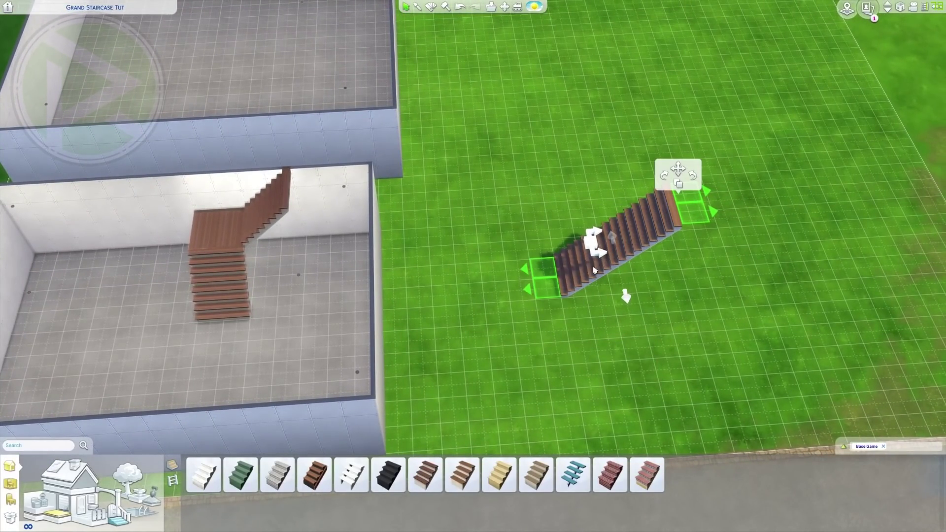
left_click(600, 239)
left_click(678, 183)
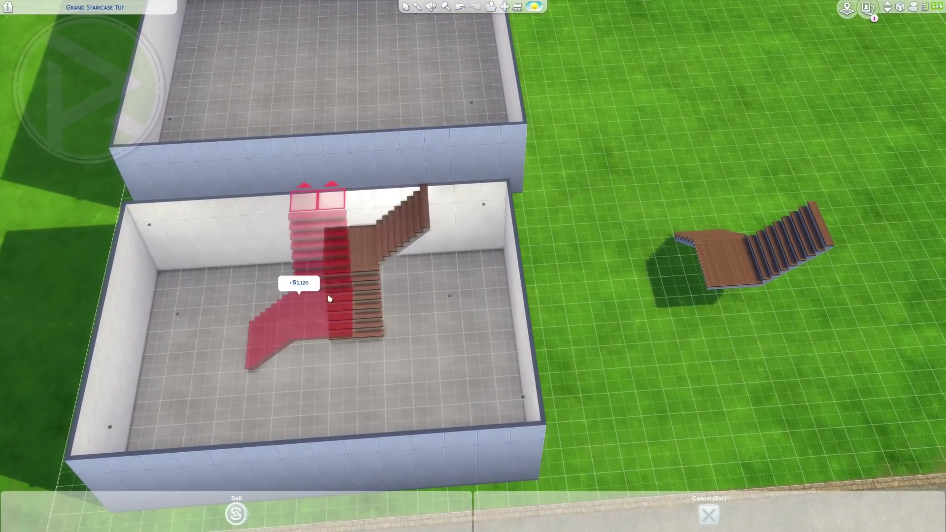
left_click(249, 283)
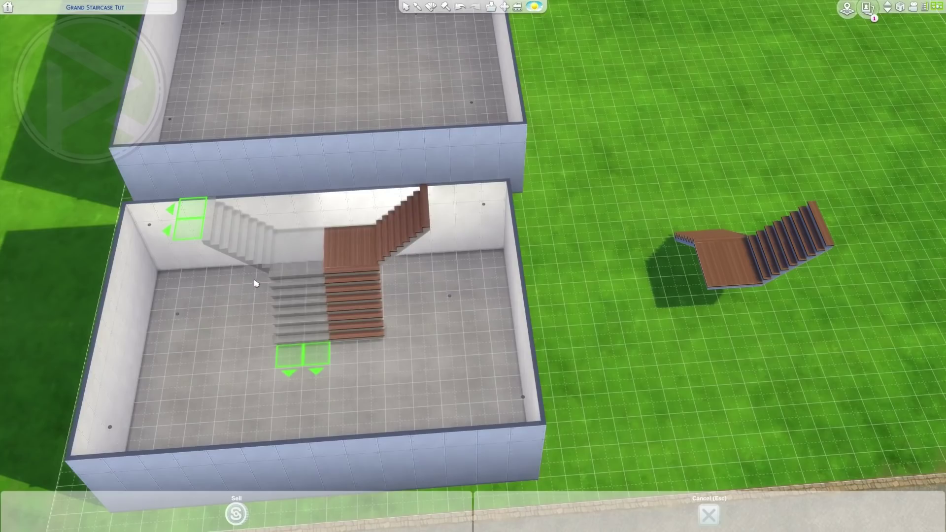
left_click(256, 294)
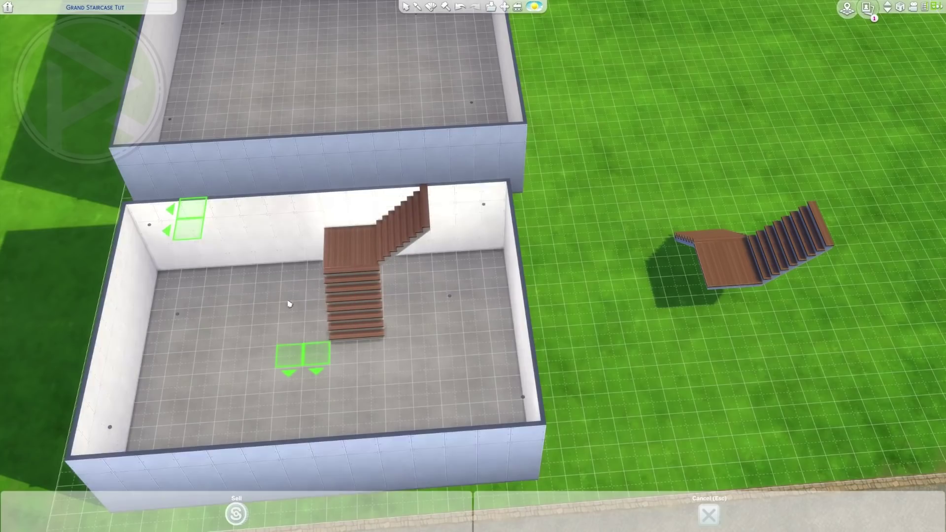
key("a")
left_click(689, 275)
scroll(665, 321, "up", 2)
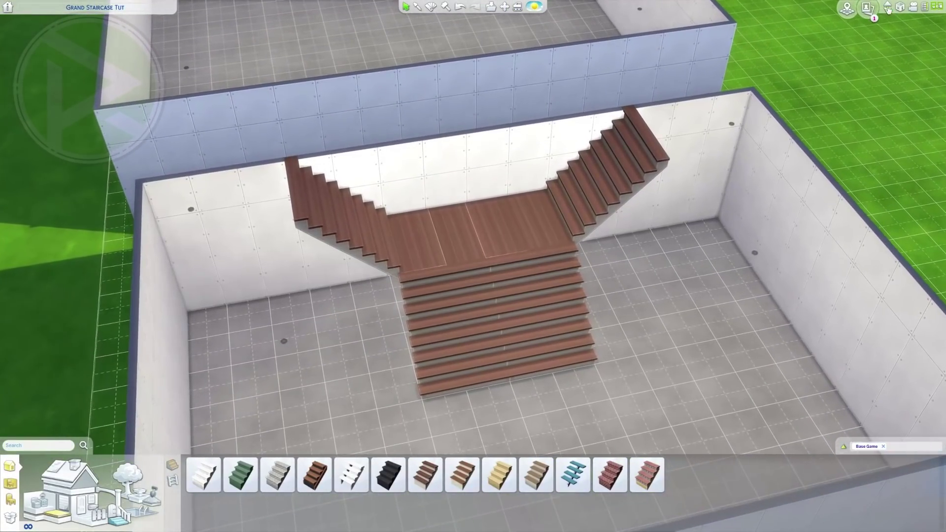
key("Page_Up")
key("Page_Down")
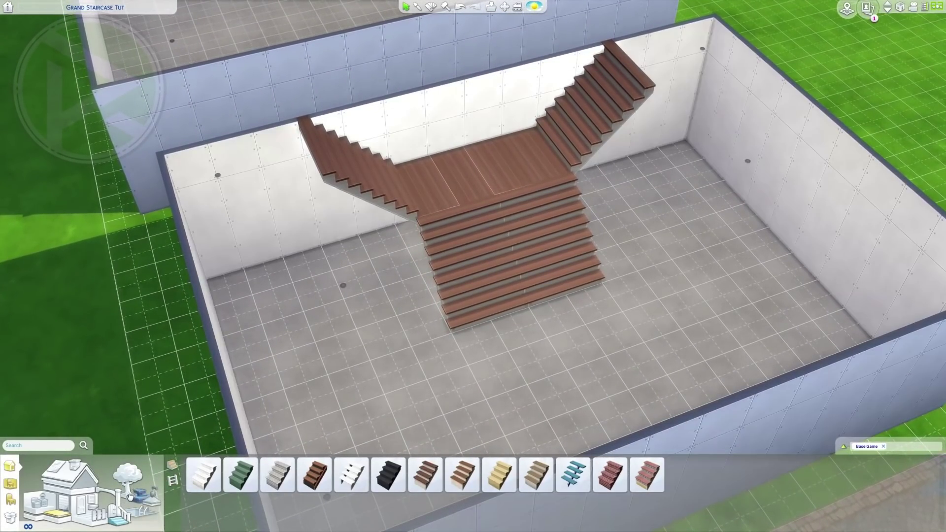
- Add the Mega Railing in a reddish-brown wood finish to both L-shaped staircases
left_click(127, 514)
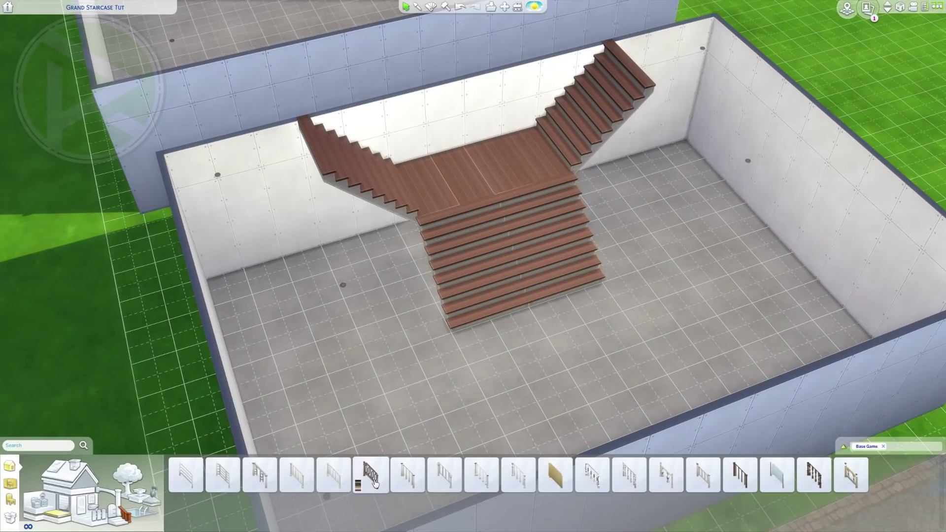
left_click(743, 477)
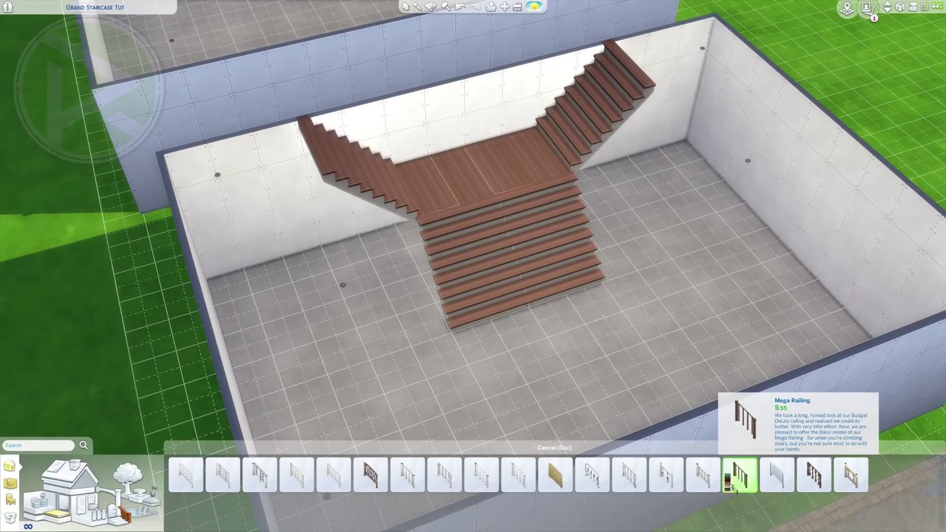
left_click(728, 482)
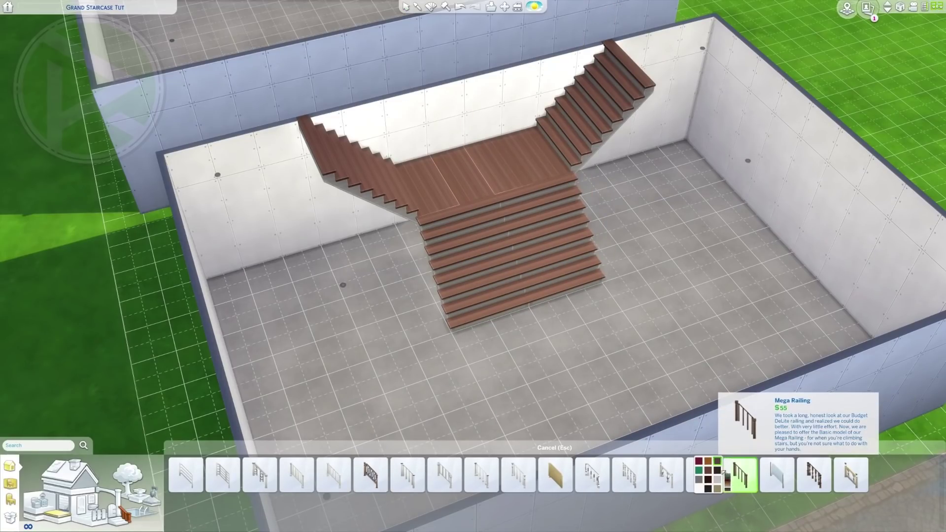
left_click(708, 470)
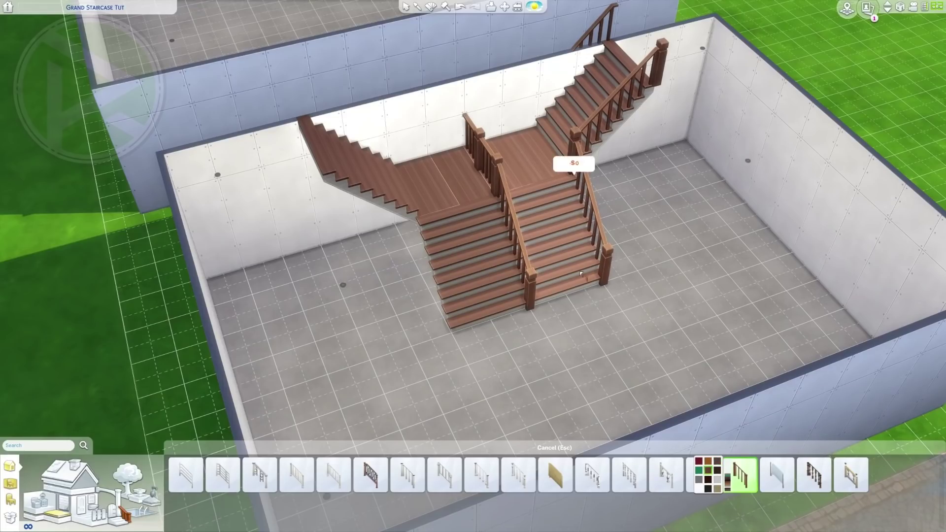
left_click(446, 238)
key("Escape")
scroll(516, 350, "up", 3)
left_click_drag(515, 351, 548, 285)
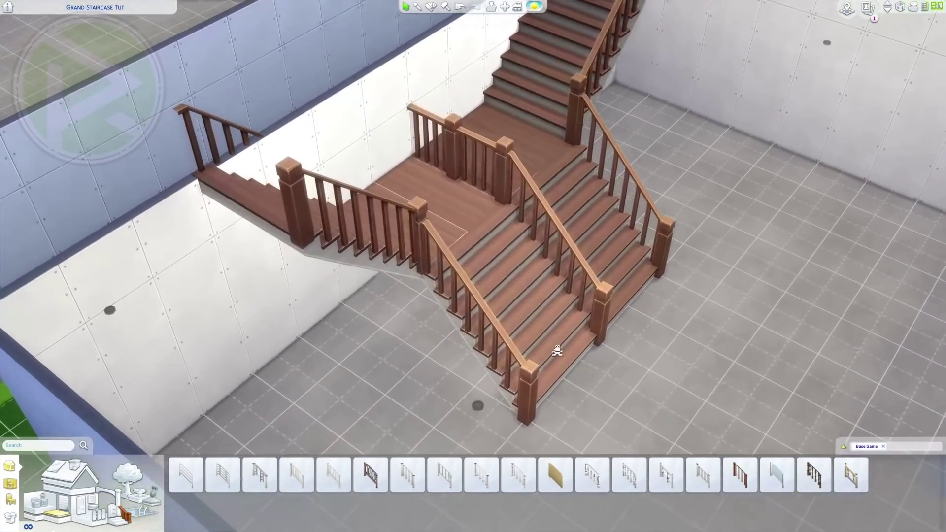
scroll(548, 286, "up", 2)
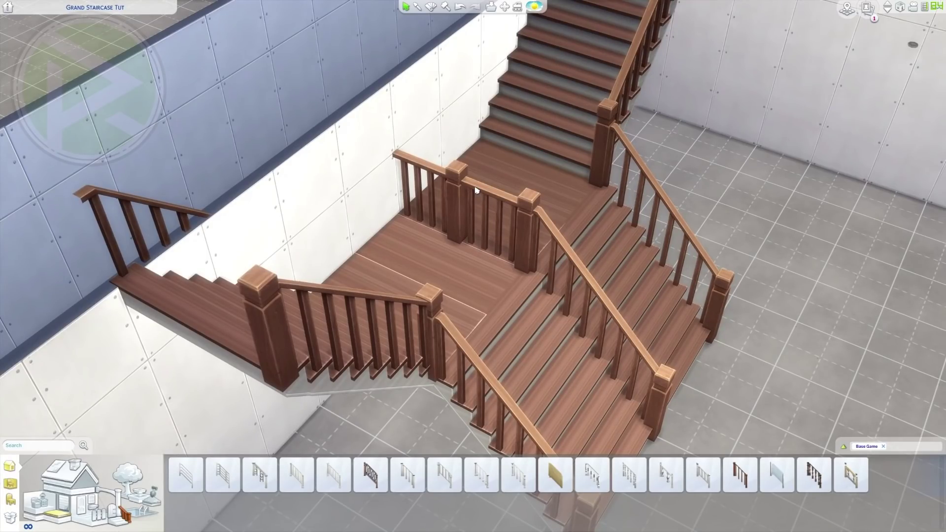
- Draw a wall across the landing along the seam between the two staircases to replace the railing there
left_click(86, 508)
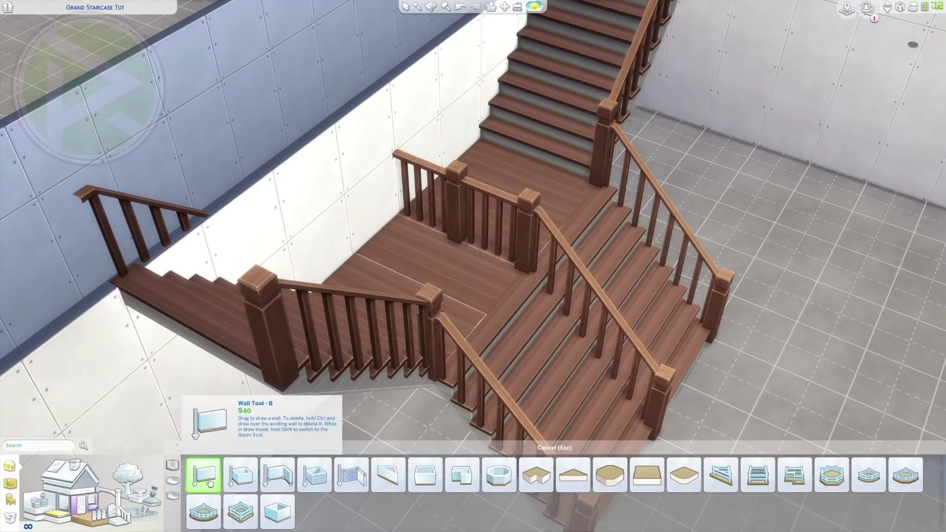
left_click_drag(455, 315, 516, 352)
key("Escape")
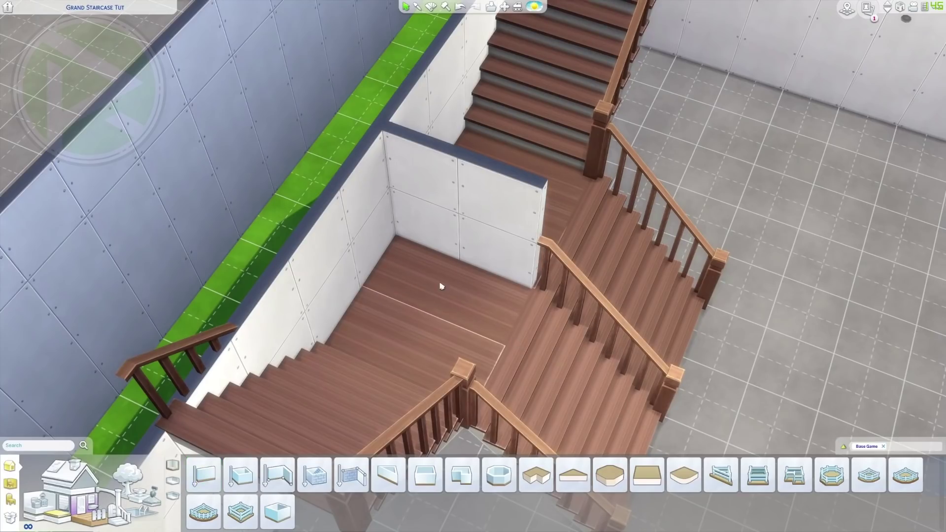
left_click_drag(489, 295, 512, 338)
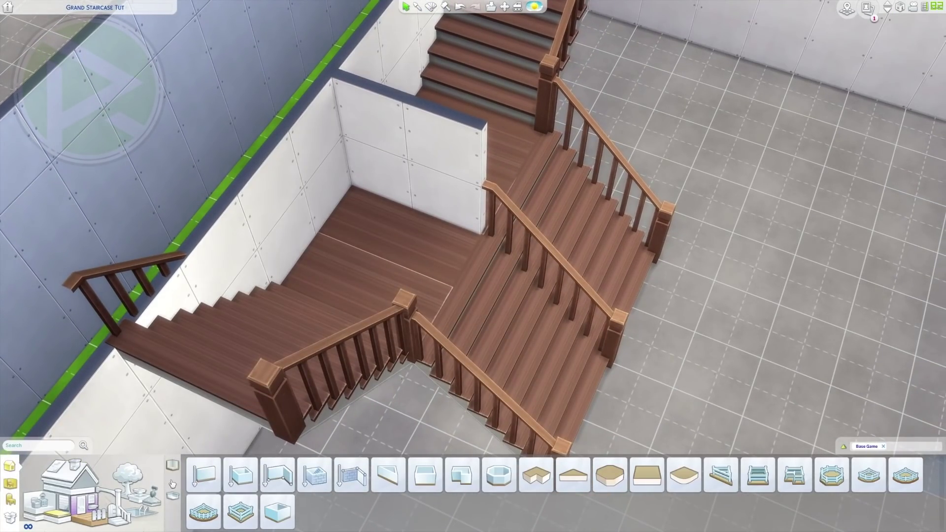
- Try a half wall of the third height option along the landing seam in place of the full wall
left_click(172, 481)
left_click(305, 478)
left_click_drag(435, 216, 437, 219)
scroll(436, 218, "up", 5)
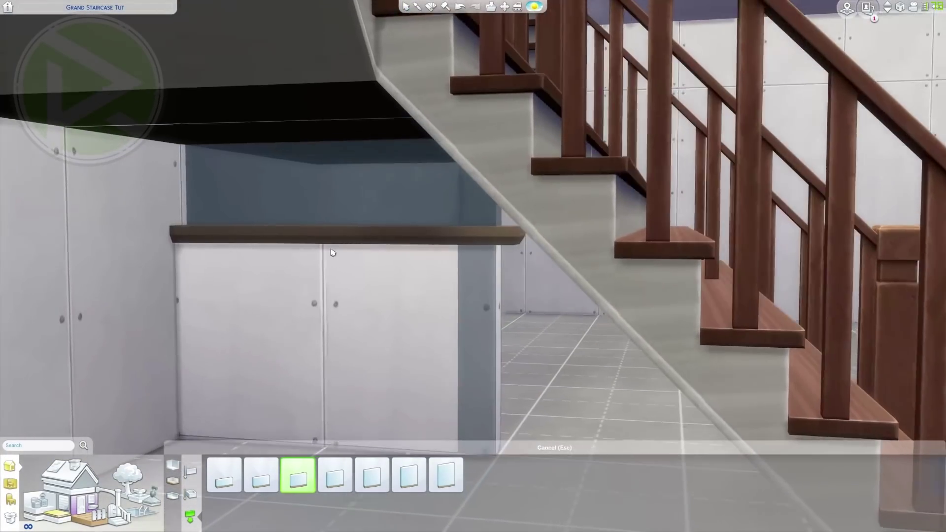
scroll(305, 207, "down", 6)
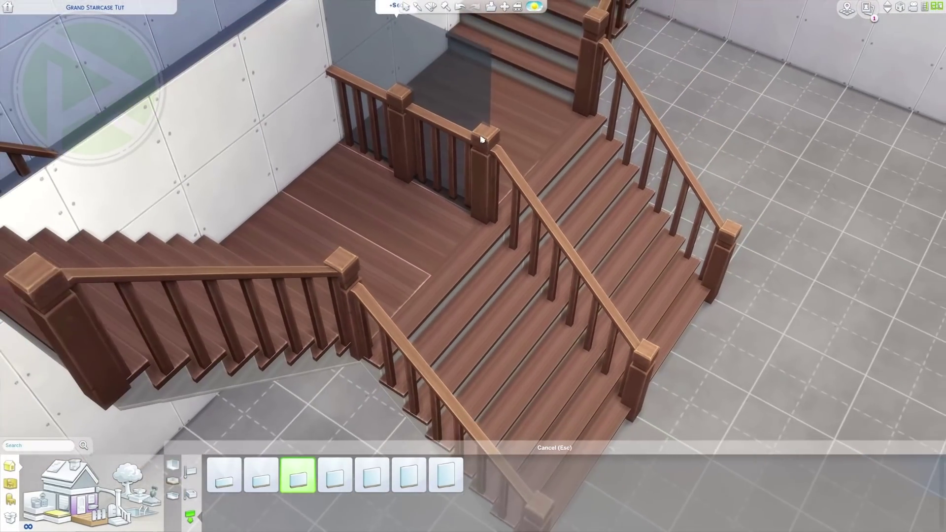
key("Escape")
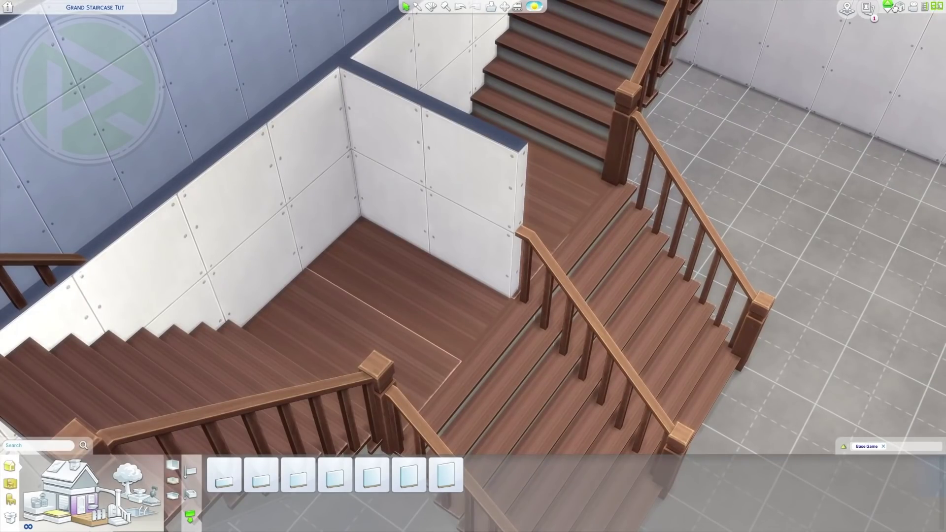
- Check the landing's dividing wall from the floor above and return to the ground floor
left_click(887, 4)
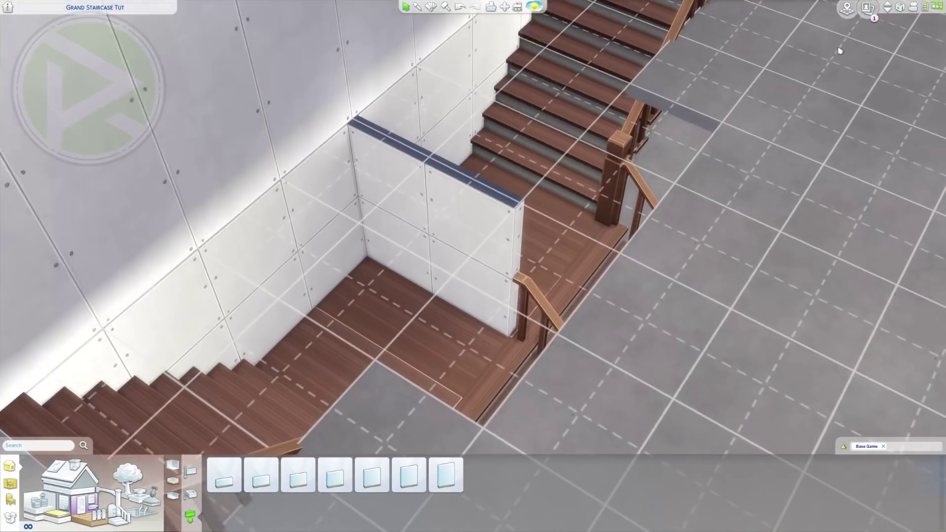
scroll(788, 217, "down", 3)
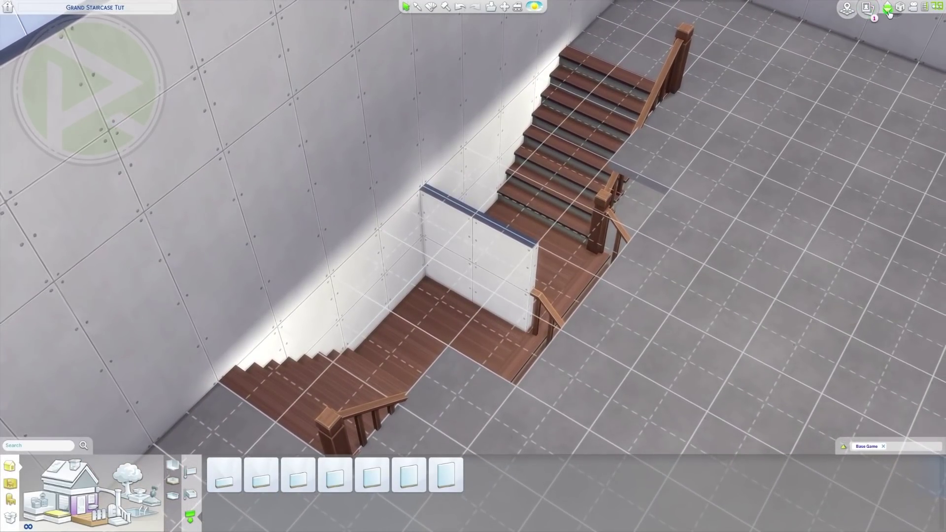
key("Page_Down")
scroll(825, 96, "up", 3)
- Take the Pointless Renovation archway for the landing's dividing wall and scale it down twice
left_click(83, 507)
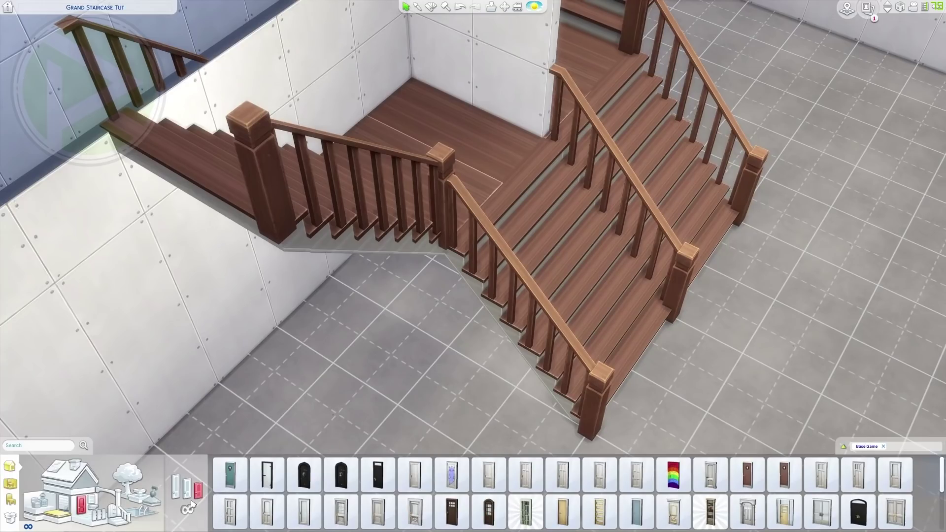
left_click(179, 491)
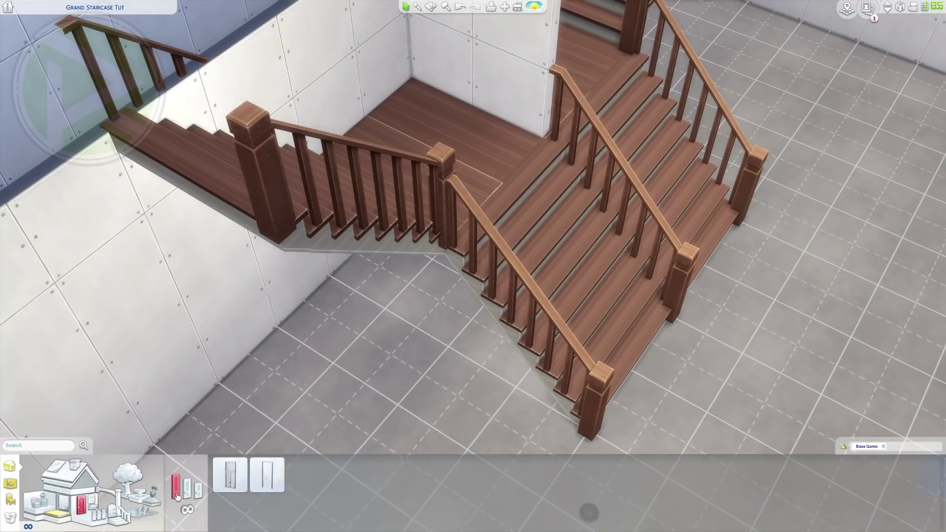
mouse_move(277, 484)
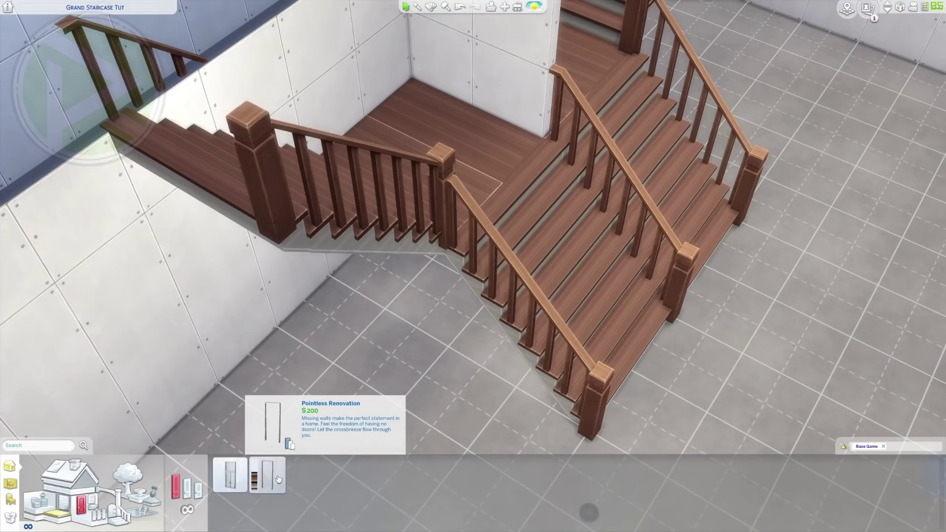
left_click(279, 479)
scroll(395, 401, "down", 3)
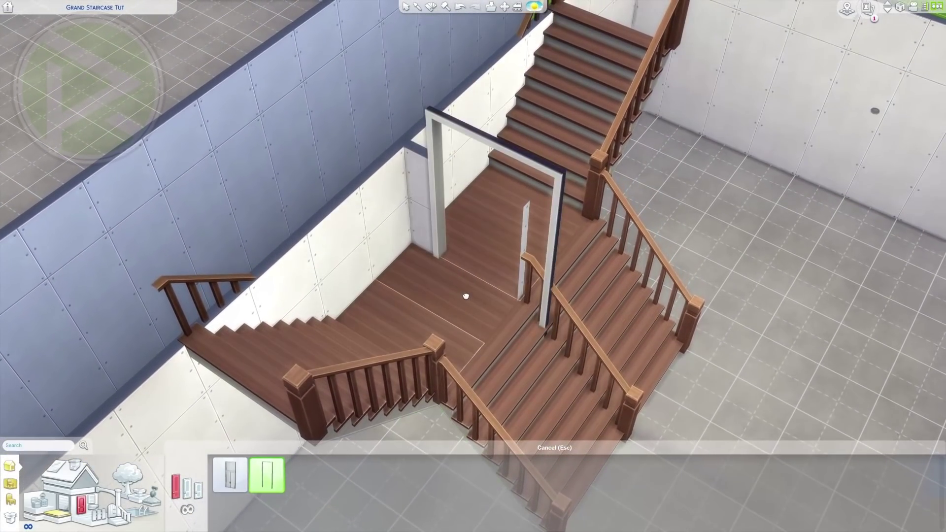
left_click_drag(452, 291, 452, 290)
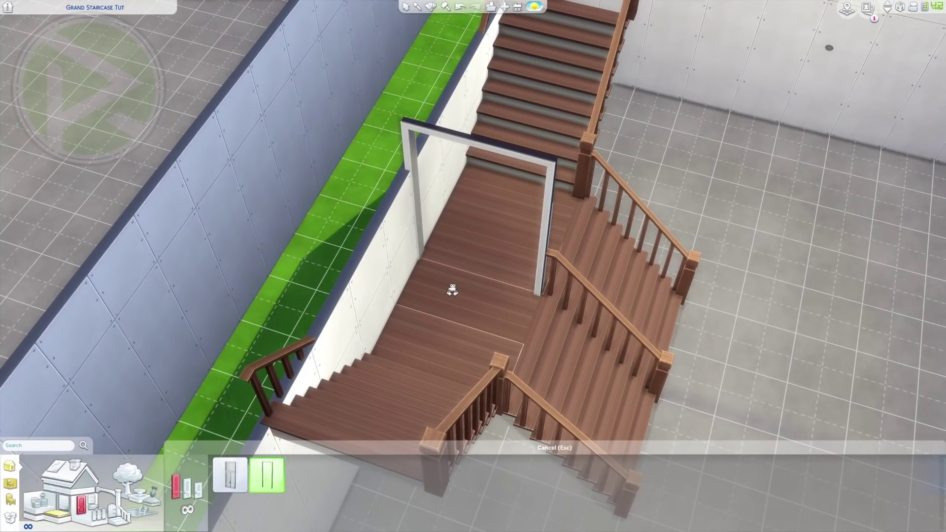
key("bracketleft")
key("bracketleft")
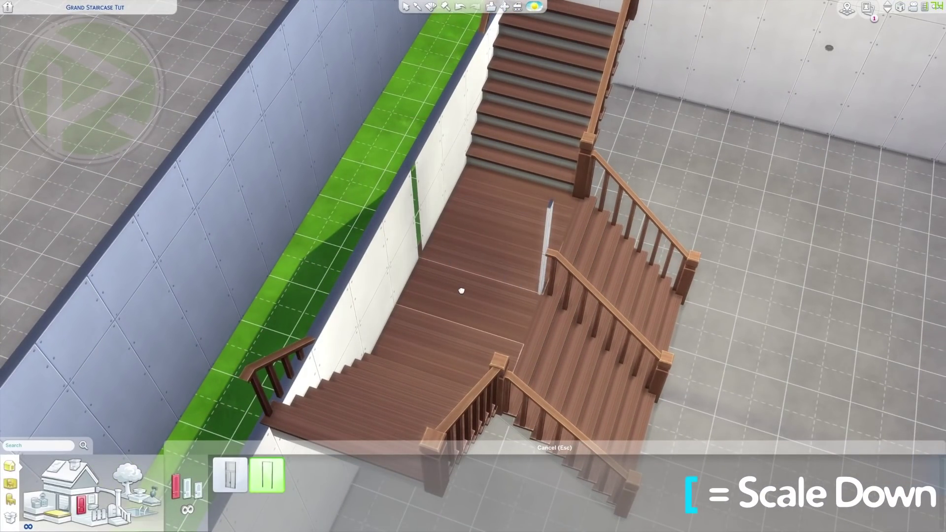
- Place the scaled-down archway in the dividing wall with free placement, opening the landing between the two staircases
left_click_drag(461, 291, 466, 294)
scroll(475, 329, "up", 4)
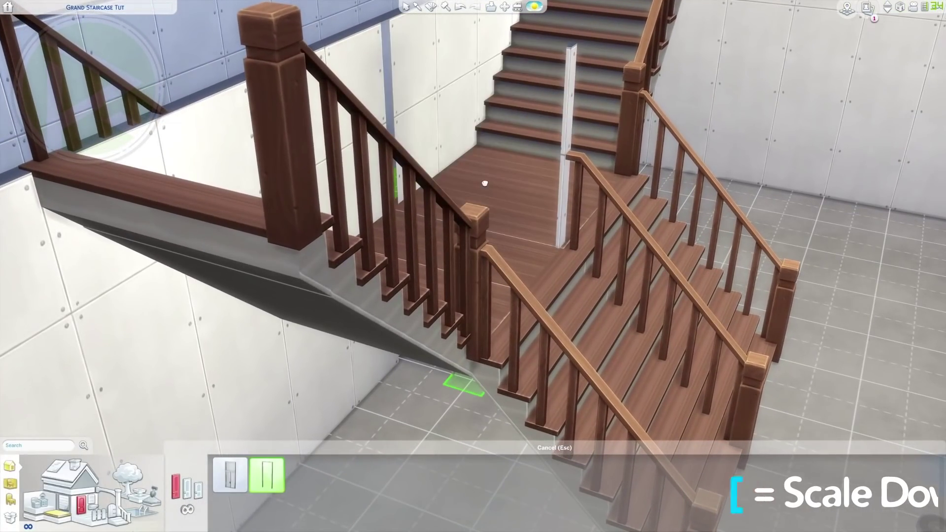
left_click_drag(488, 144, 489, 144)
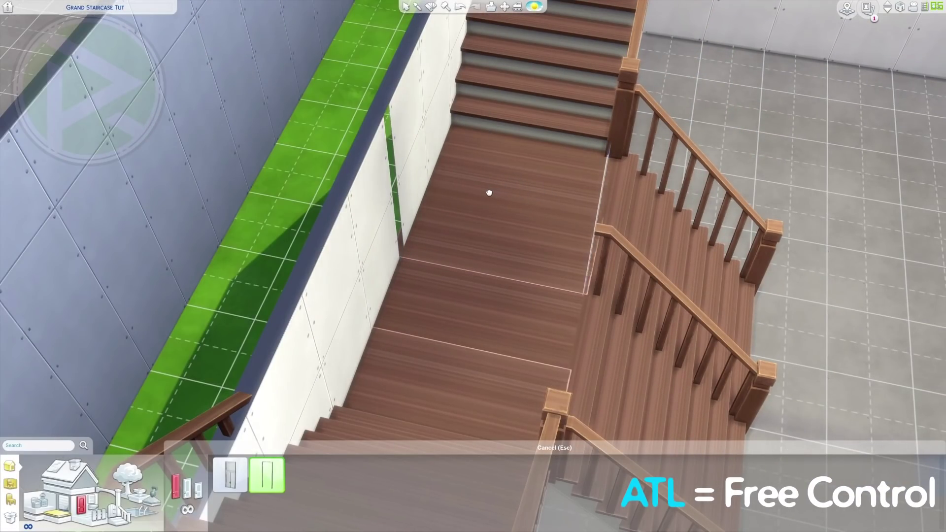
key("Escape")
left_click_drag(557, 226, 557, 226)
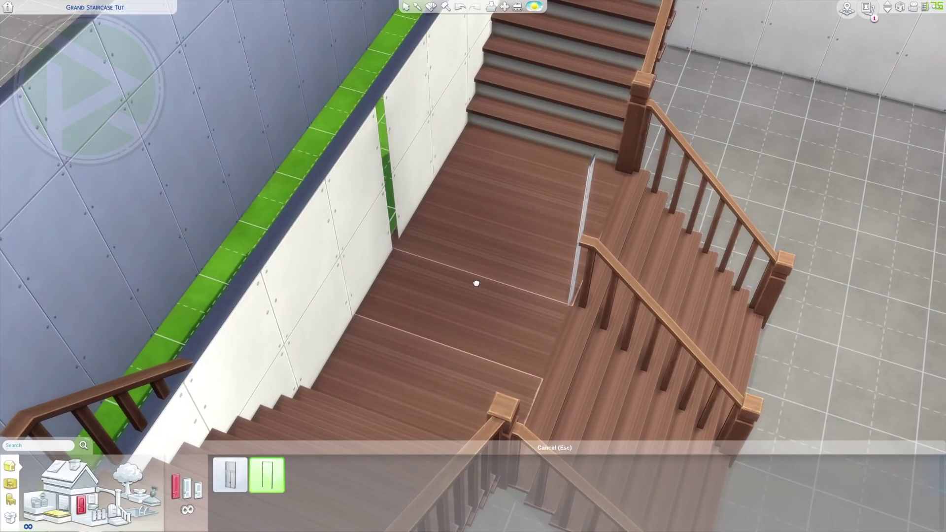
key("Escape")
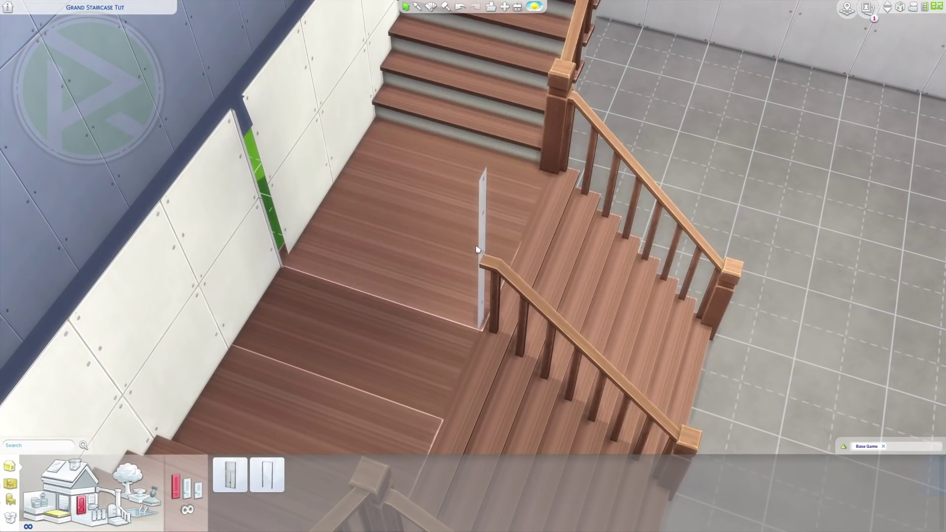
left_click_drag(480, 253, 478, 183)
left_click_drag(493, 222, 569, 175)
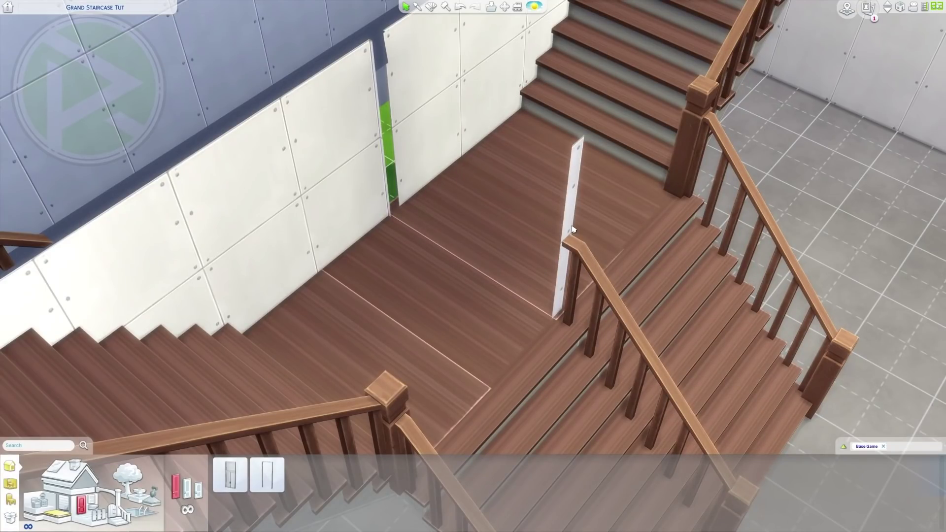
scroll(569, 230, "down", 3)
scroll(542, 256, "up", 2)
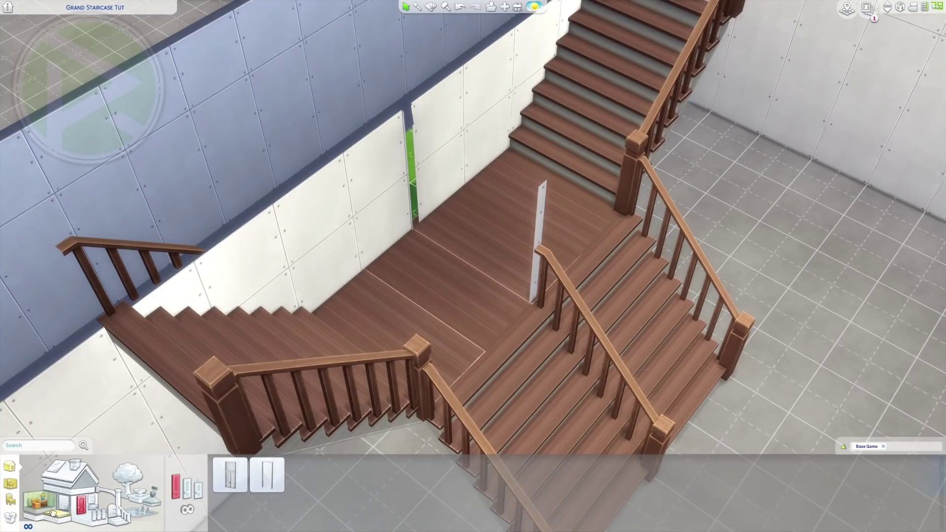
- Try the plain white wall covering on all walls around the staircase, on the upper floor and behind the landing
key("d")
left_click(888, 5)
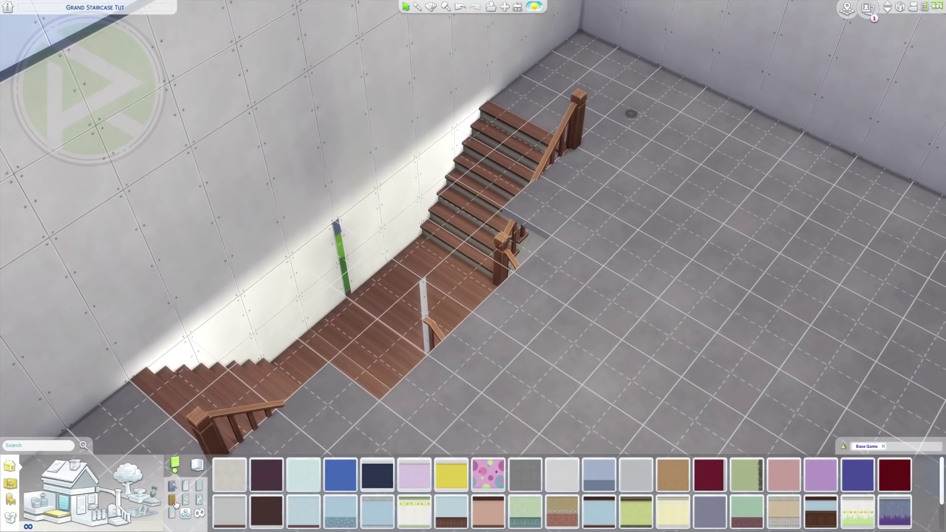
left_click(185, 499)
left_click(229, 474)
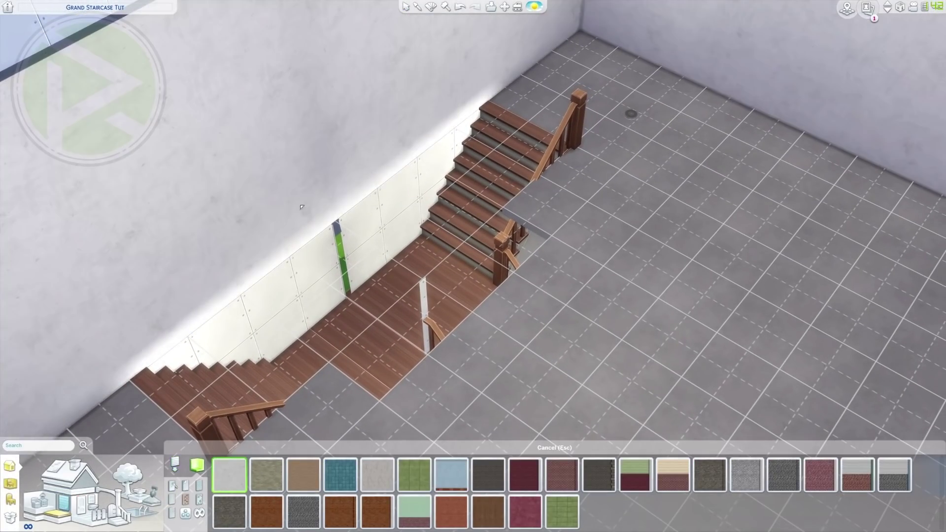
left_click(301, 206, "shift")
left_click(397, 226, "shift")
key("Escape")
- Cover all walls around the staircase, both on the upper floor and behind the landing, with the weathered white brick wall covering
key("a")
left_click(384, 478)
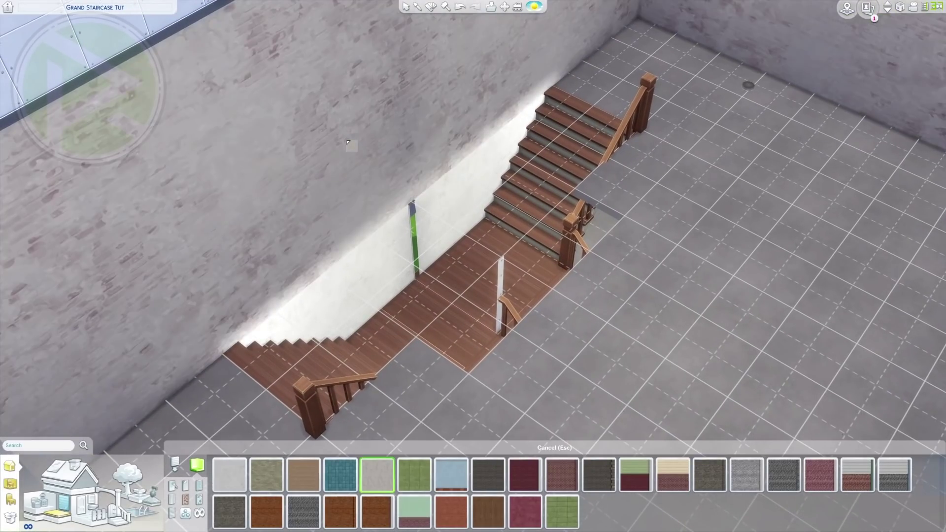
left_click(348, 143, "shift")
left_click(461, 193, "shift")
key("Escape")
- Fence off the stairwell on the upper floor with the plain wooden baluster fence, running the two front corners diagonally between the stair tops
left_click(103, 516)
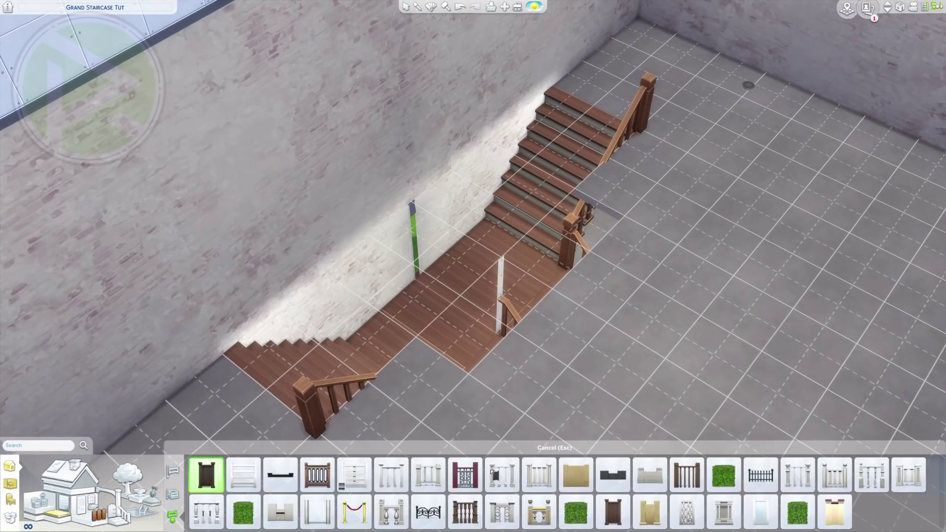
left_click(686, 475)
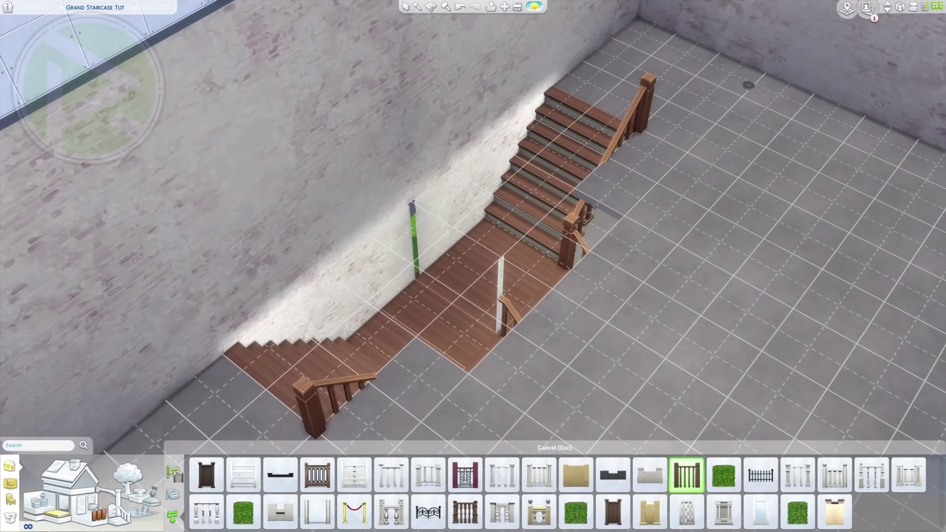
scroll(557, 374, "down", 4)
left_click_drag(555, 371, 536, 365)
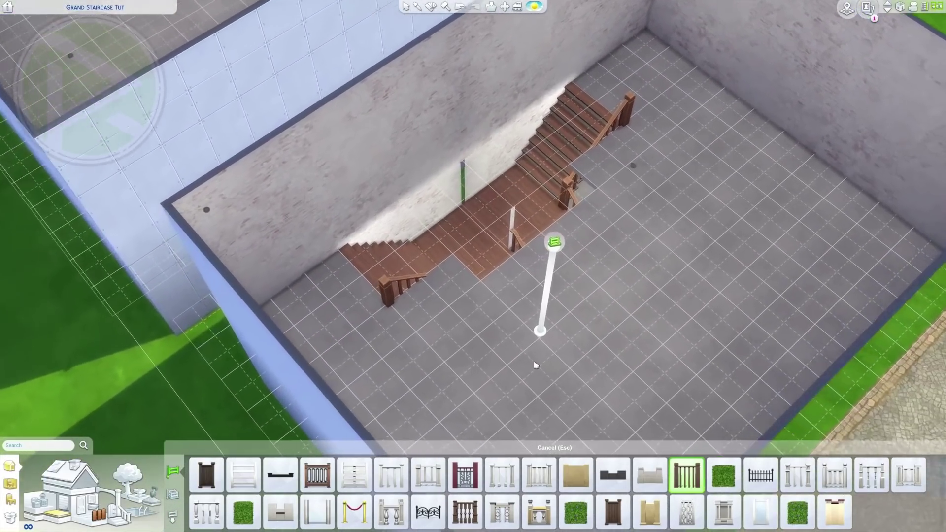
scroll(536, 365, "up", 3)
key("Escape")
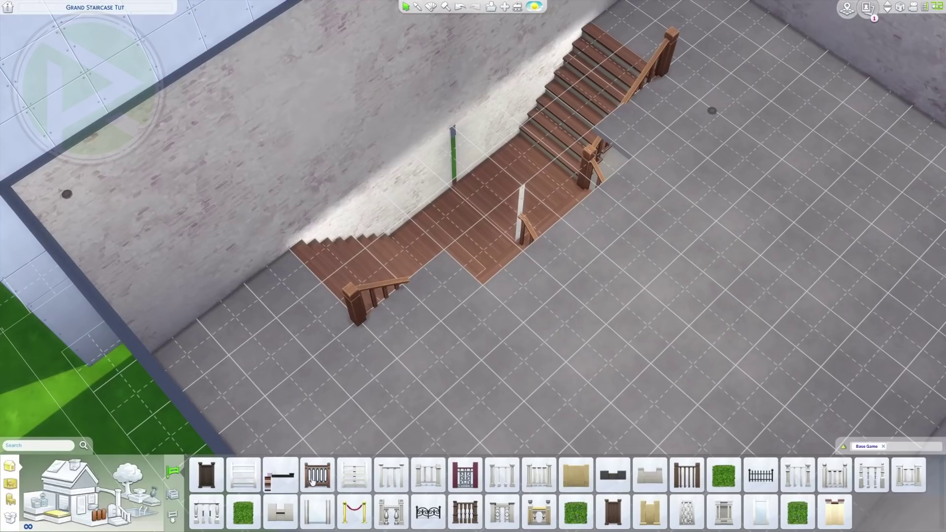
left_click(697, 479)
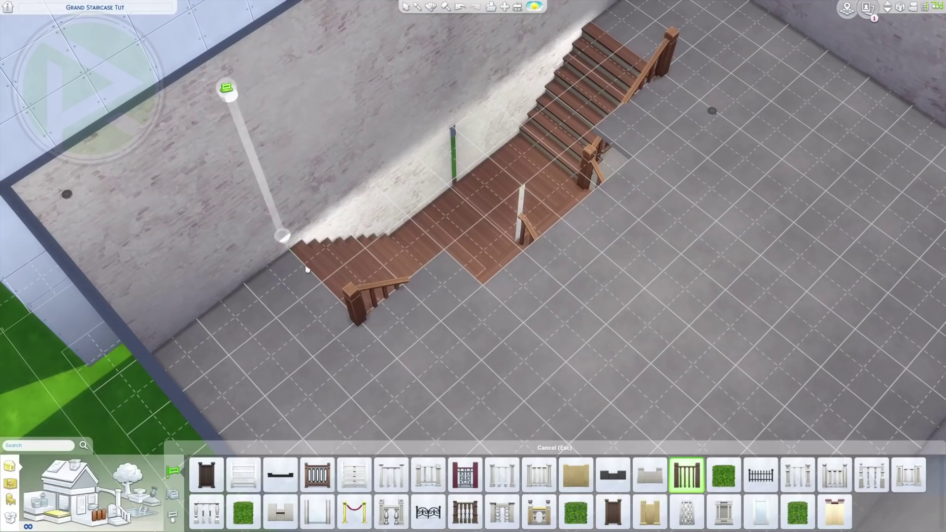
left_click_drag(306, 268, 487, 408)
key("s")
left_click_drag(513, 283, 619, 365)
left_click_drag(432, 348, 608, 88)
key("Escape")
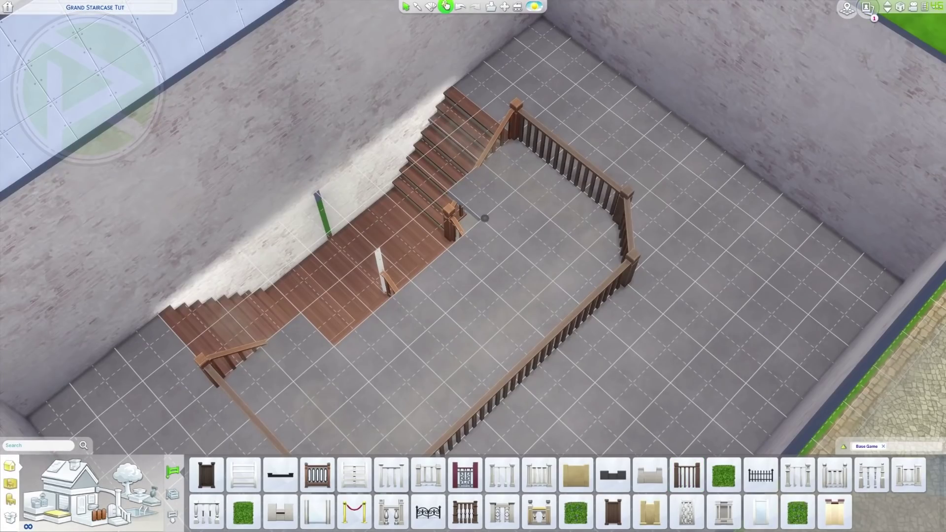
- Remove the upper-floor area enclosed by the fence to open the stairwell
left_click_drag(646, 186, 571, 238)
left_click(571, 239)
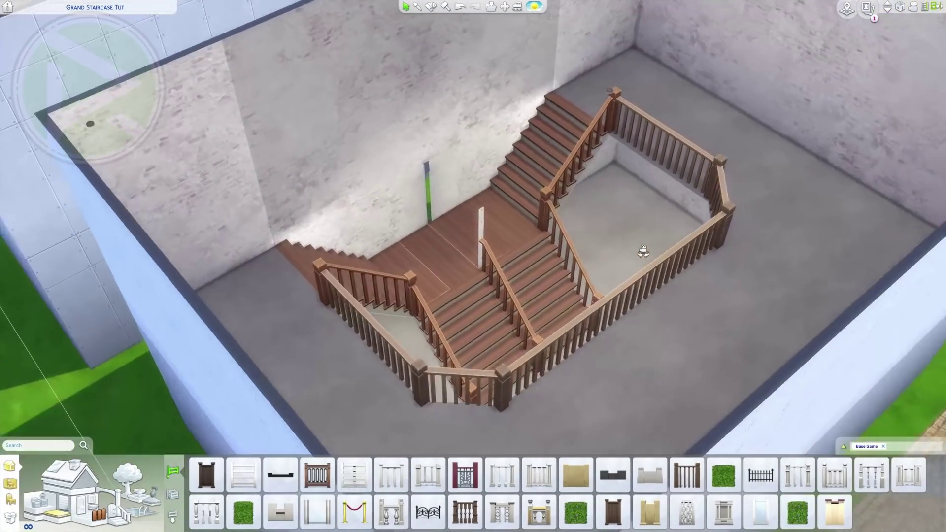
- Examine the opened stairwell, the landing and the leftover archway posts from above, at eye level and from beneath the stairs
left_click_drag(643, 251, 566, 335)
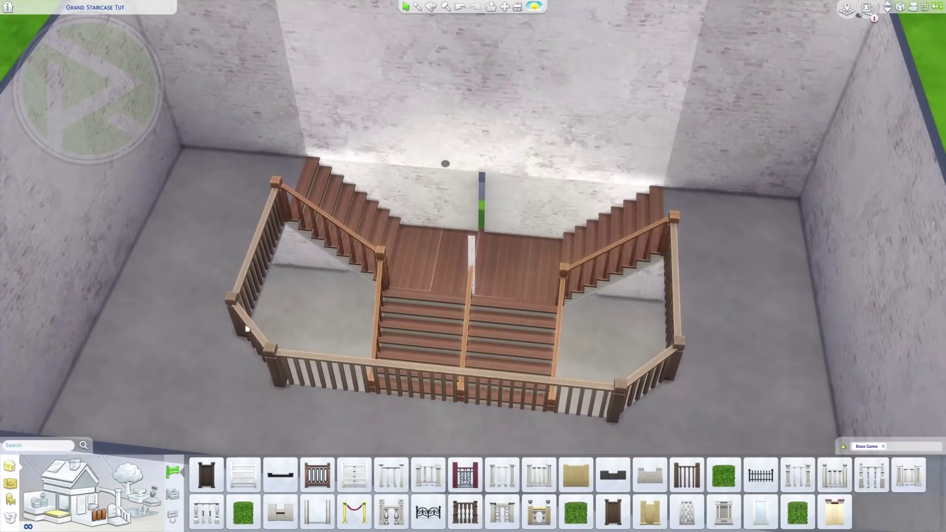
left_click_drag(480, 377, 564, 373)
scroll(436, 194, "up", 3)
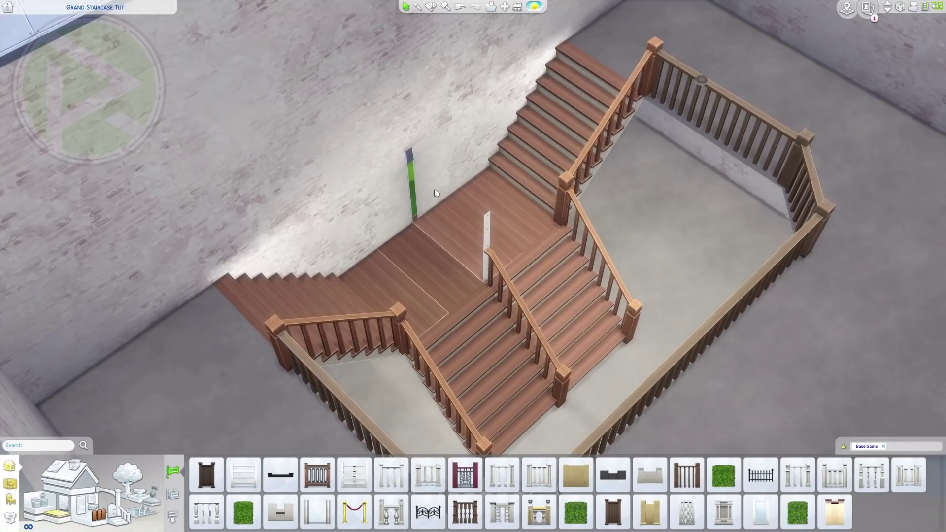
scroll(591, 302, "up", 4)
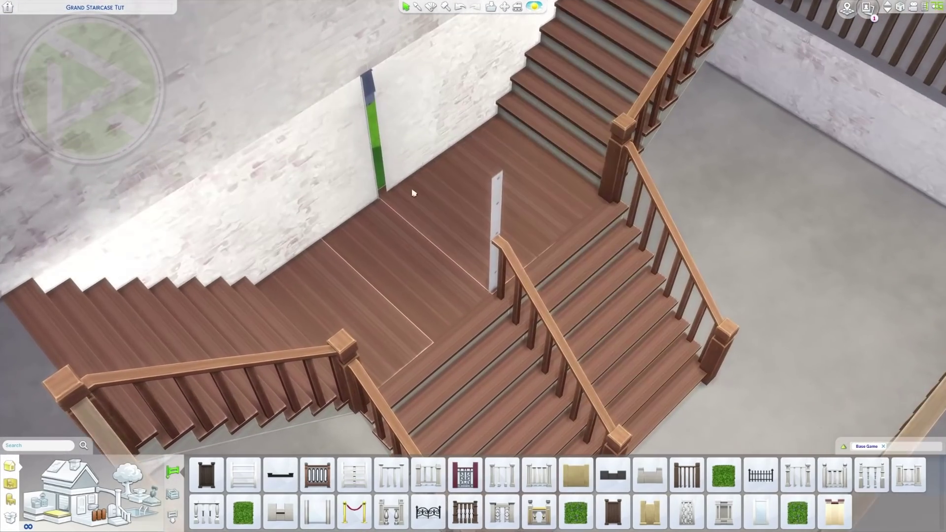
key("Tab")
key("q")
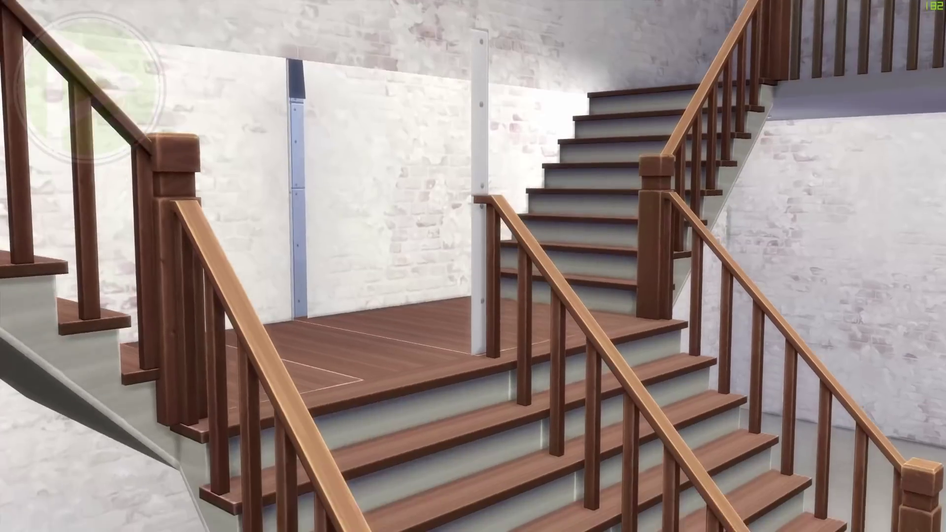
key("a")
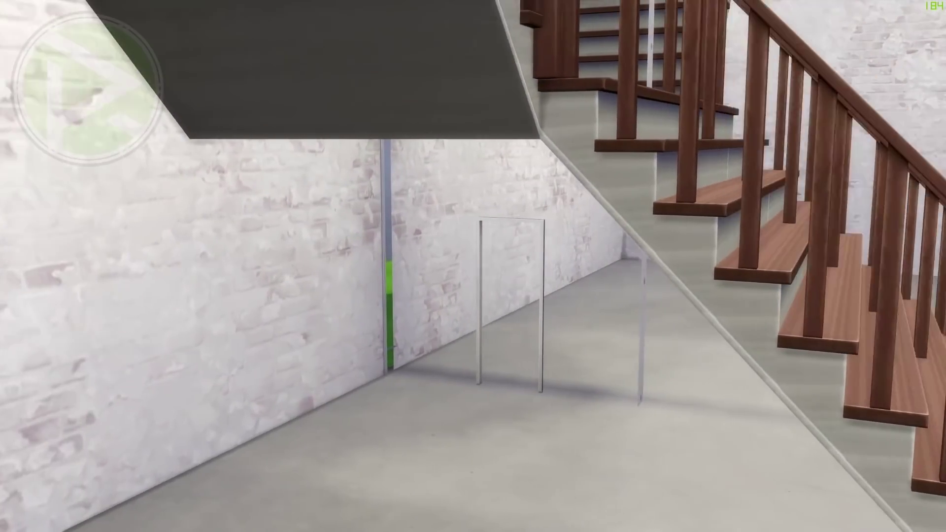
key("Tab")
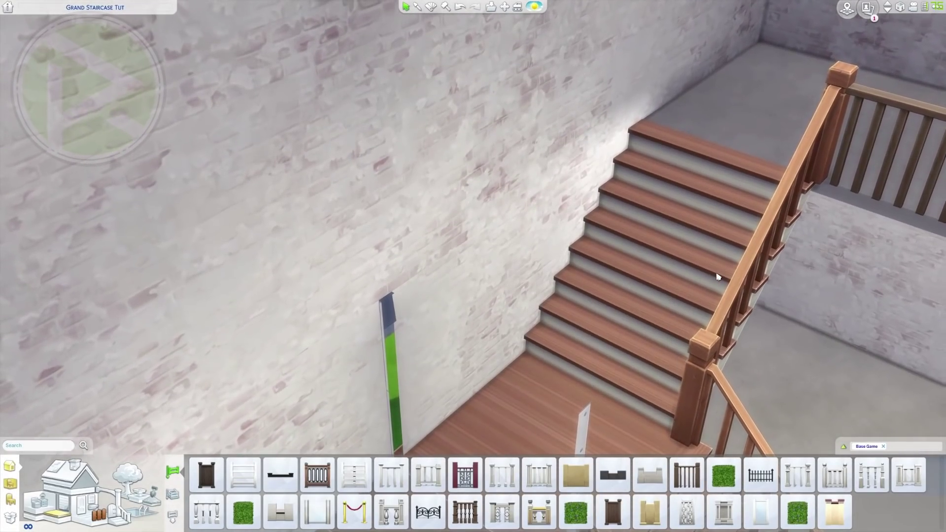
- Try an Annesley Square Column in dark wood over the leftover wall post at the landing's front edge
scroll(719, 279, "down", 2)
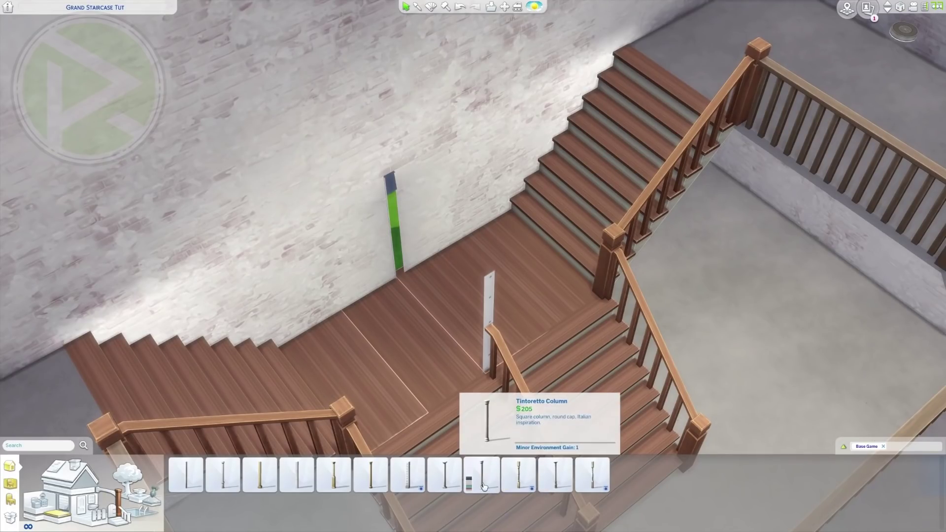
left_click(175, 487)
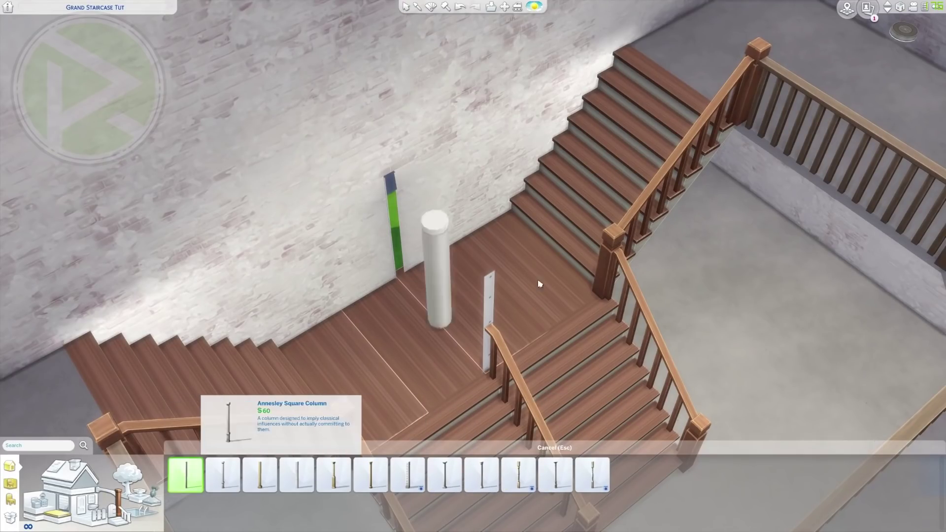
key("r")
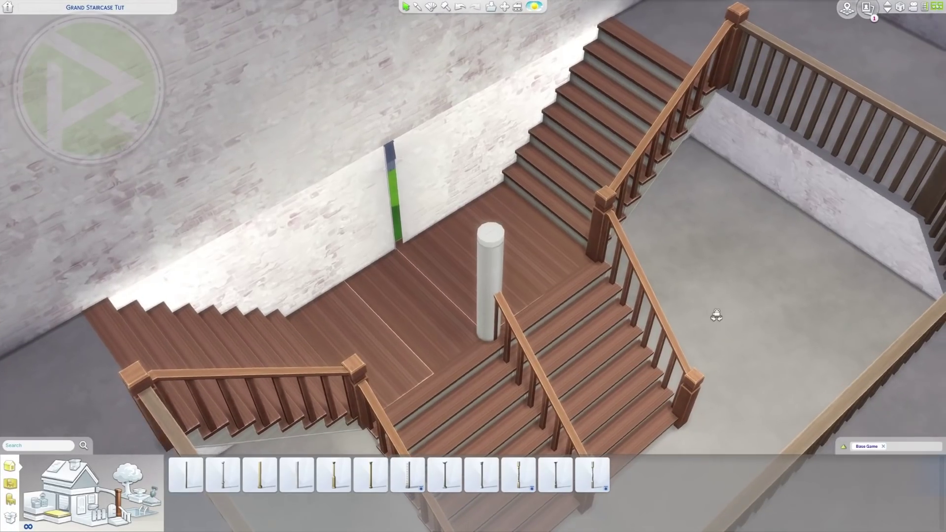
left_click(432, 236)
key("Escape")
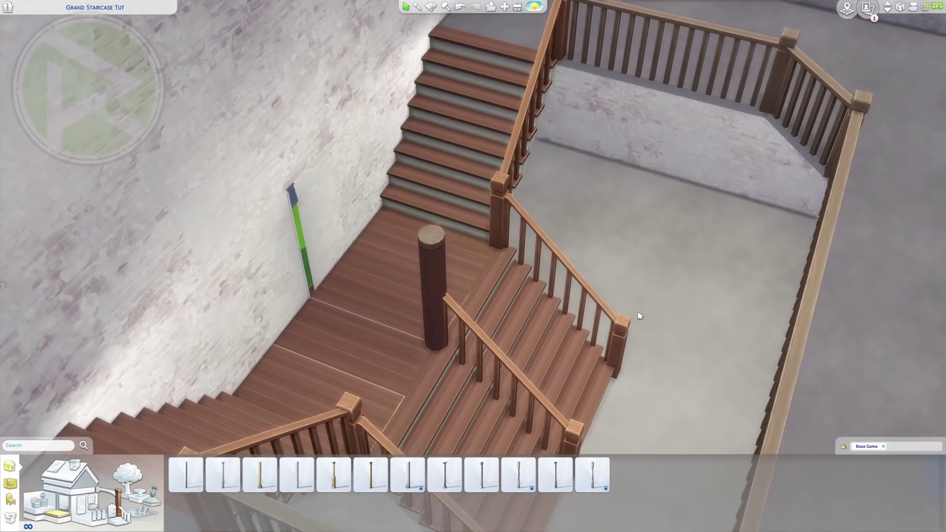
- Try a matching dark wood column over the back-wall gap at the landing, with another stacked above it on the upper floor
key("period")
key("period")
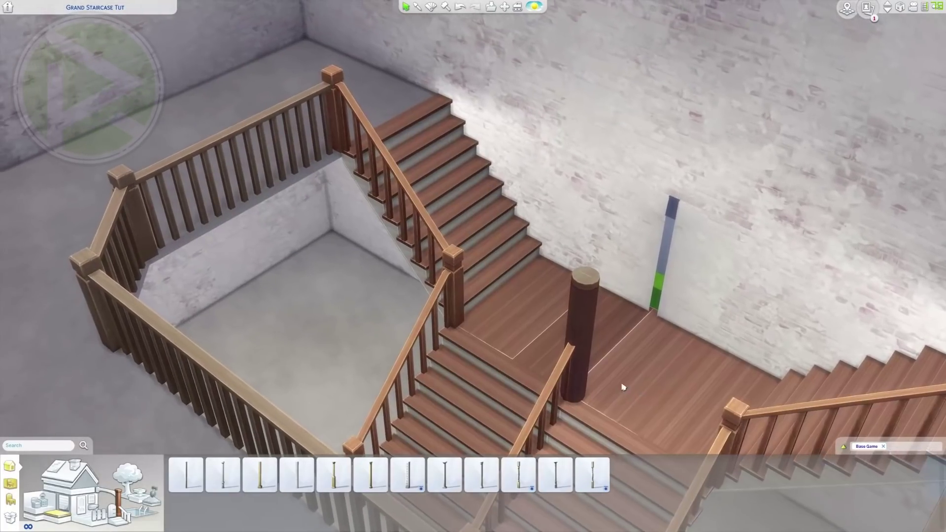
key("e")
left_click(437, 245)
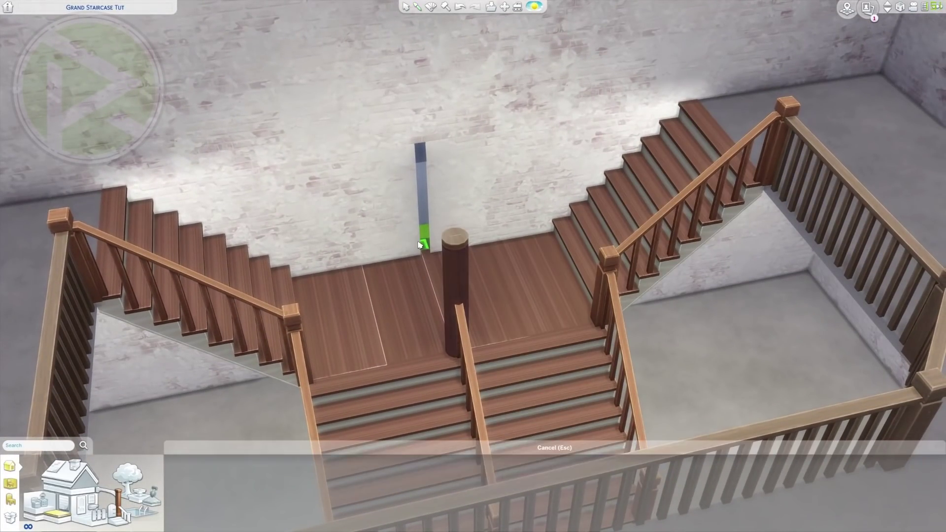
left_click(439, 217)
scroll(440, 218, "down", 2)
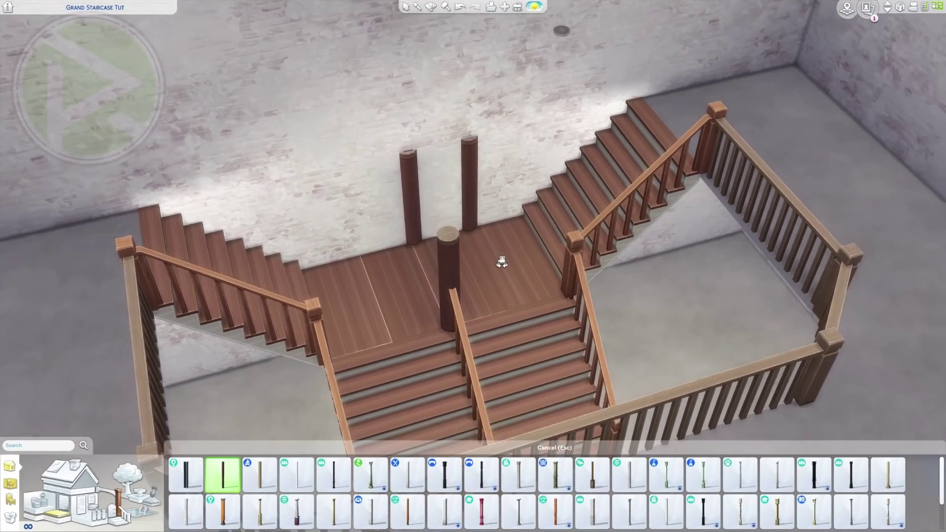
key("Page_Up")
left_click(402, 152)
key("Escape")
key("period")
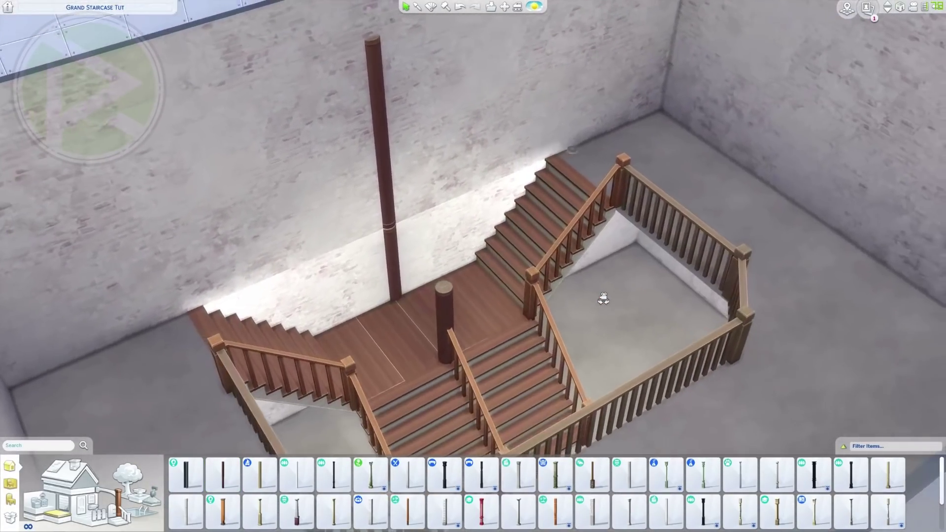
- Undo the column placements at the landing and on the floor above
left_click_drag(604, 299, 624, 311)
key("ctrl+z")
key("ctrl+z")
key("ctrl+z")
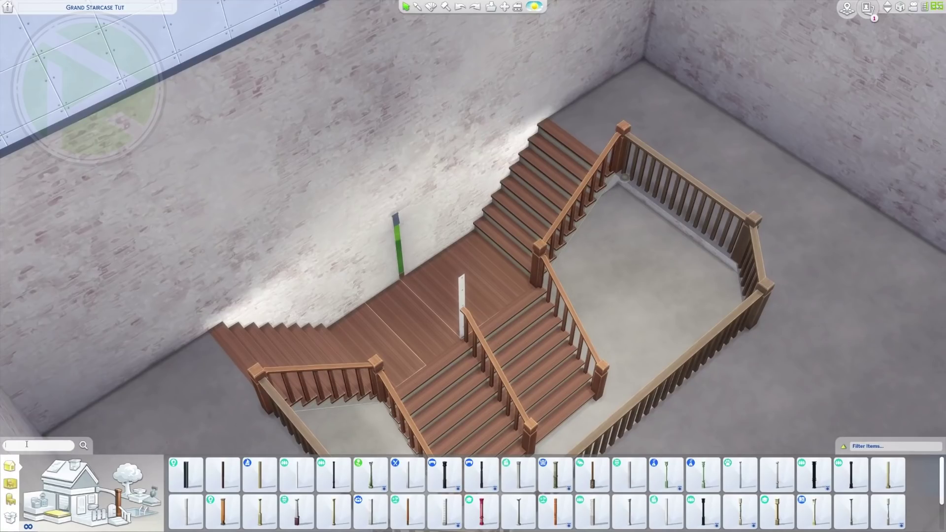
- Search the catalog for "rom" and place the Roman Pedestal around the wall post at the landing's front edge
type("om")
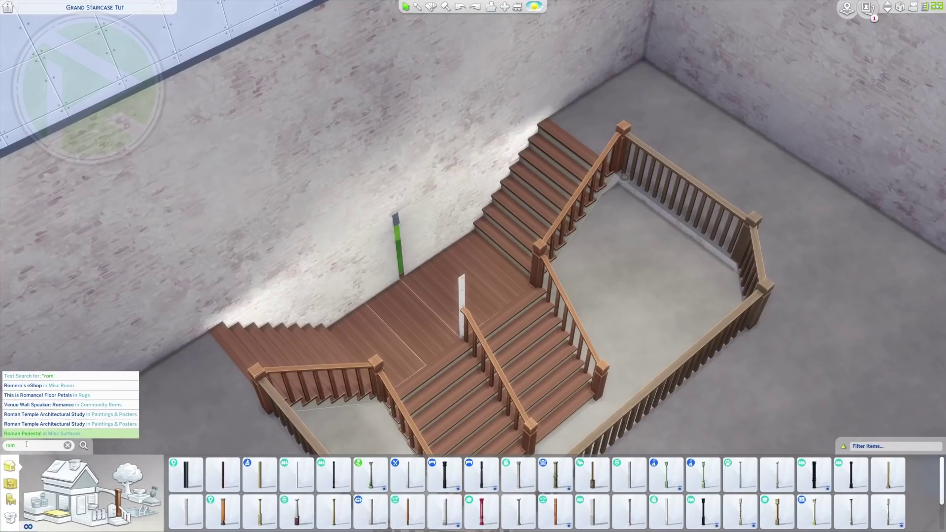
left_click(54, 377)
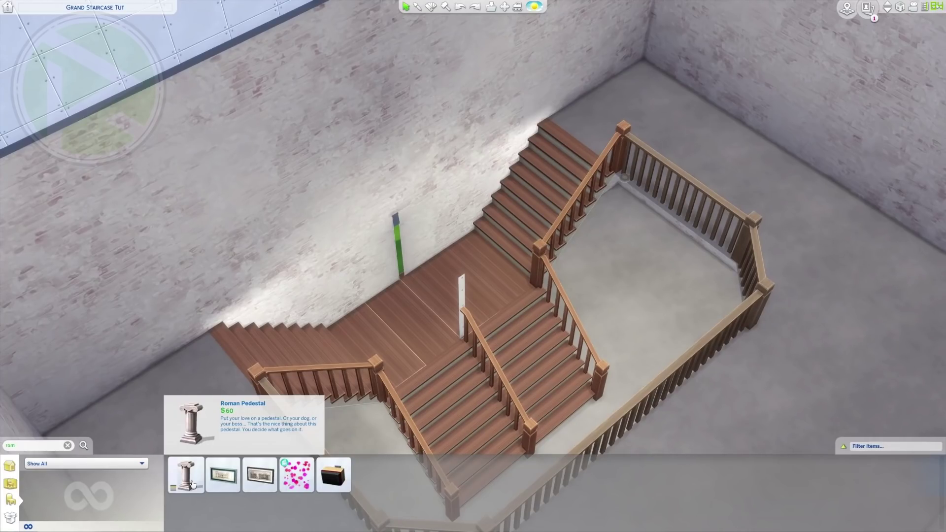
left_click(191, 485)
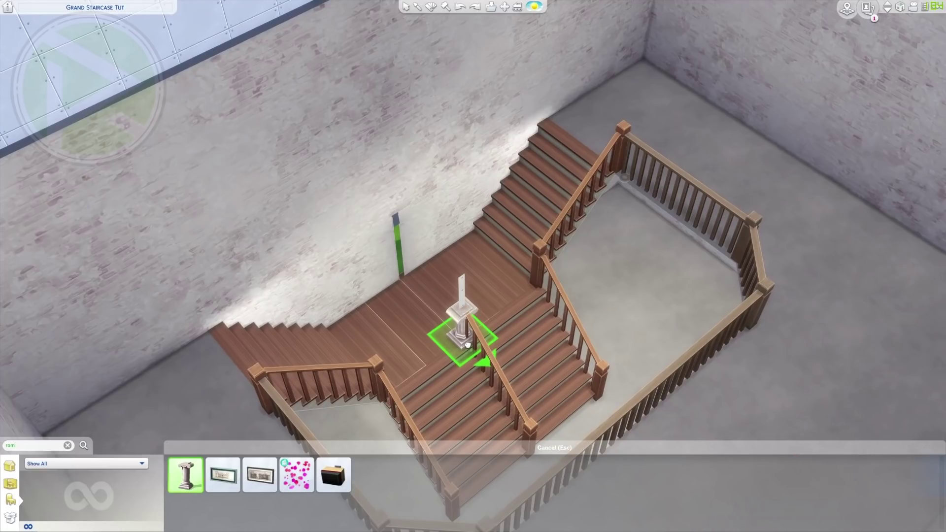
scroll(467, 344, "up", 3)
left_click_drag(467, 345, 436, 340)
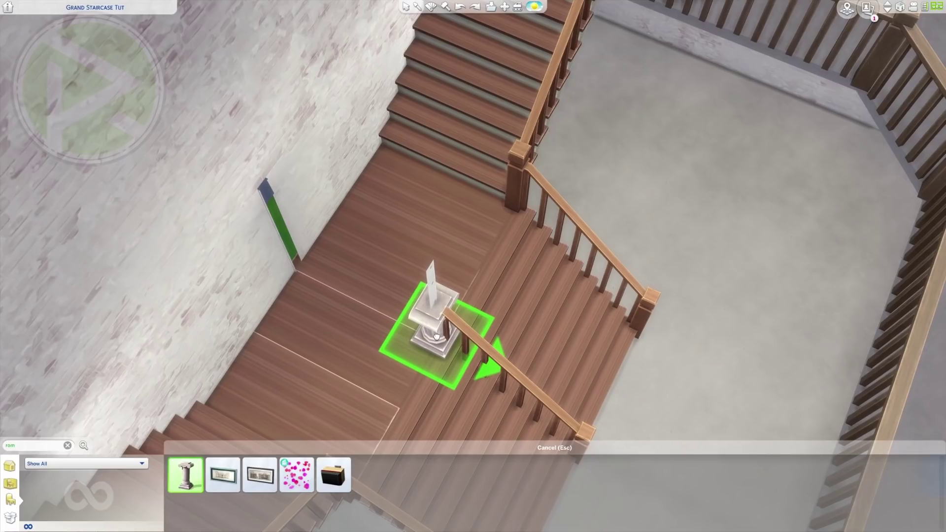
left_click(440, 338)
- Try colour variants on the Roman Pedestal and set it to the white swatch
scroll(523, 376, "down", 3)
left_click_drag(523, 376, 467, 329)
key("r")
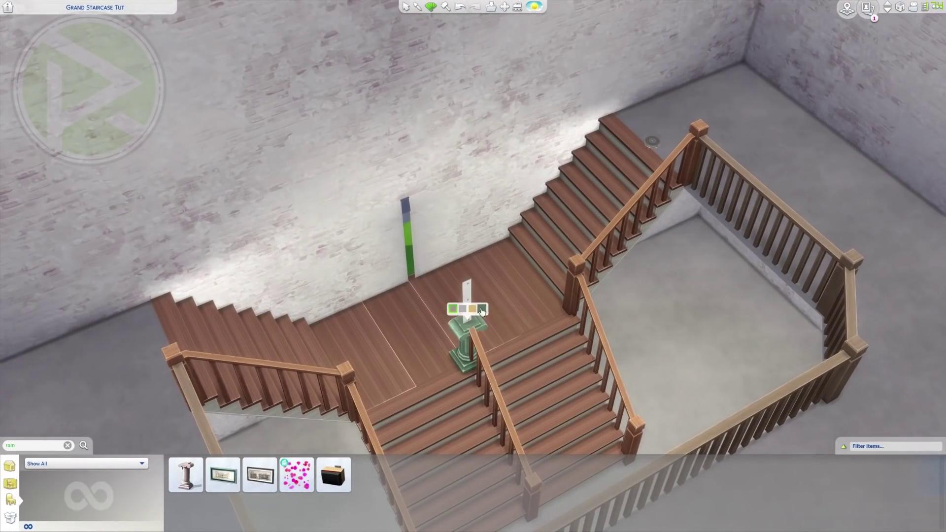
key("Escape")
left_click_drag(523, 340, 412, 420)
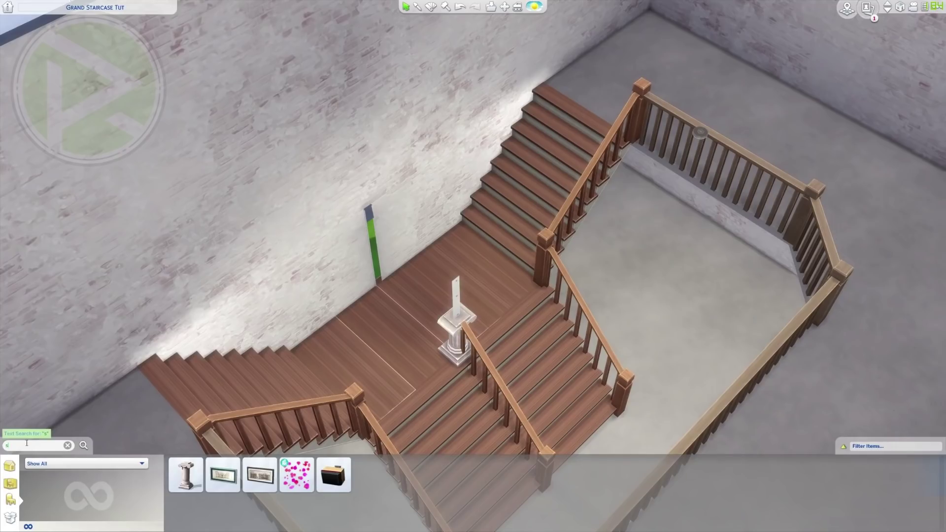
- Search the catalog for "statue" and filter the items to Base Game
type("ta")
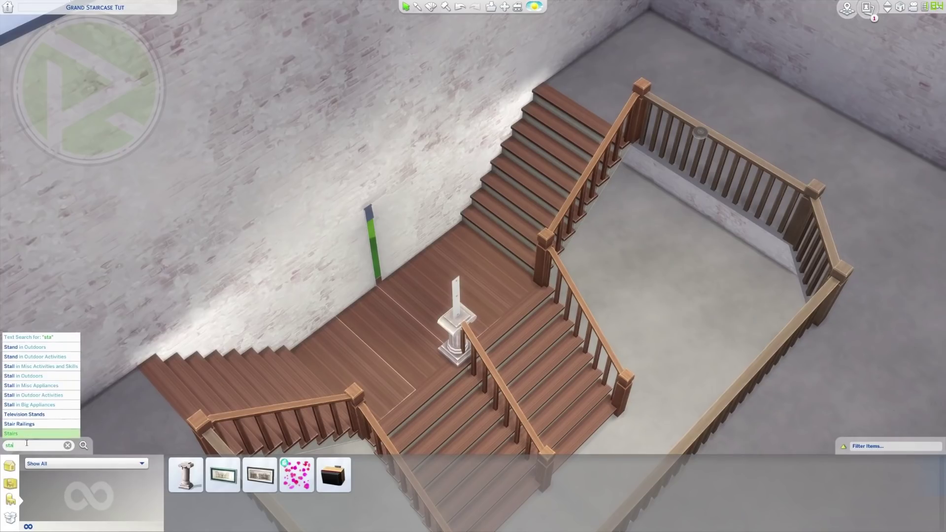
type("tue")
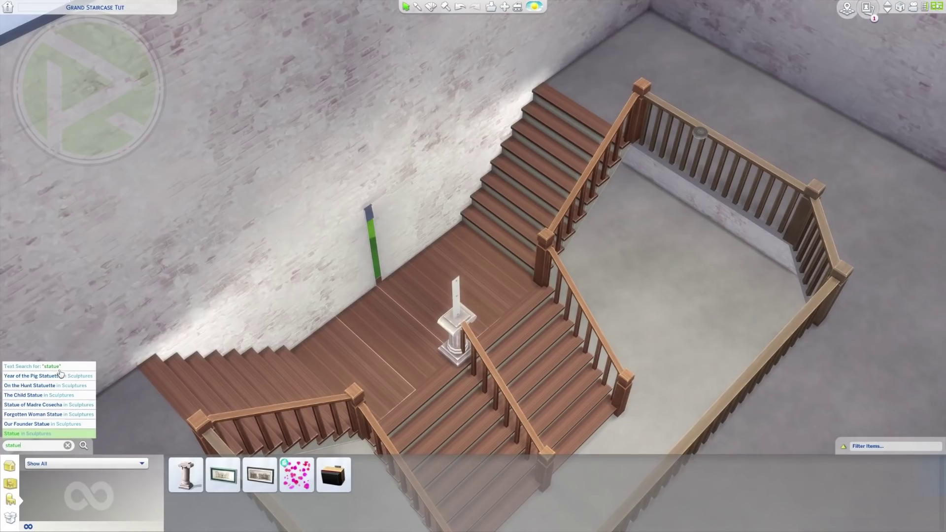
left_click(57, 368)
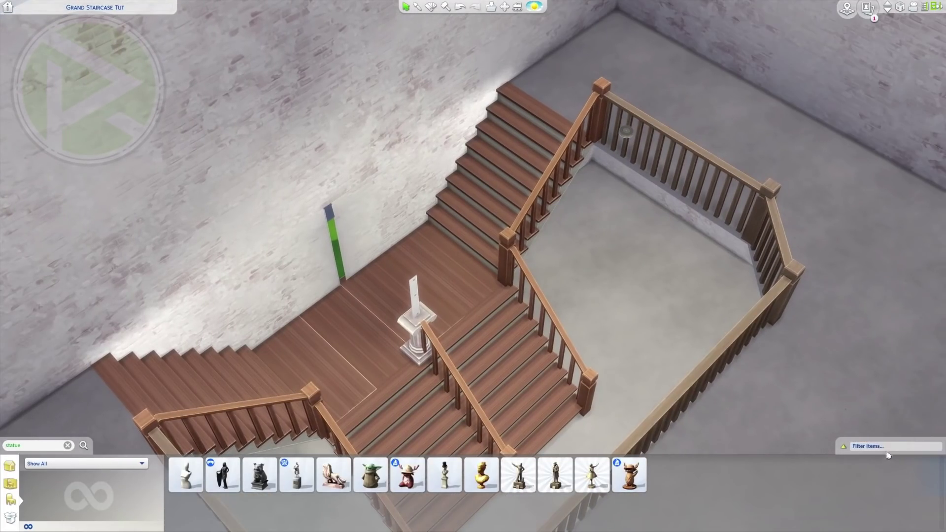
left_click(887, 446)
left_click(907, 387)
left_click(932, 426)
scroll(567, 384, "up", 5)
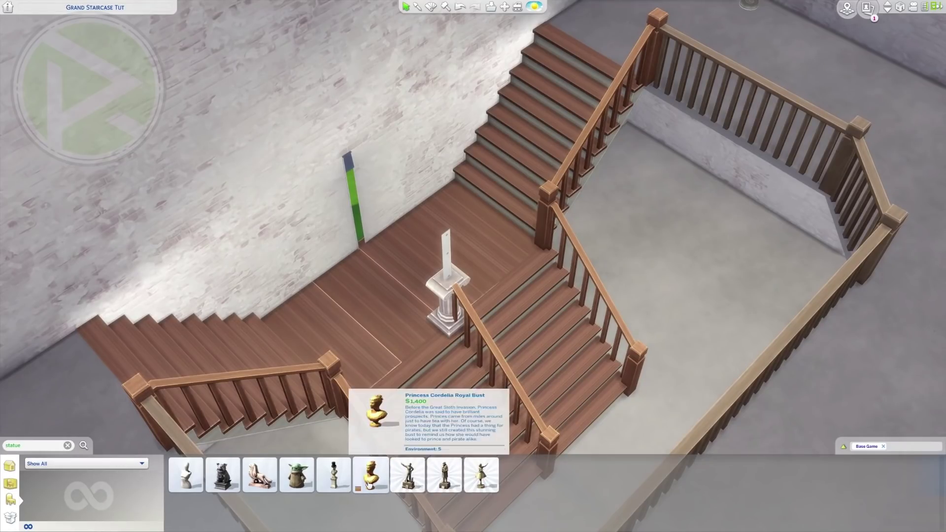
- Place the Princess Cordelia Royal Bust on top of the Roman Pedestal at the landing's front edge
left_click(370, 485)
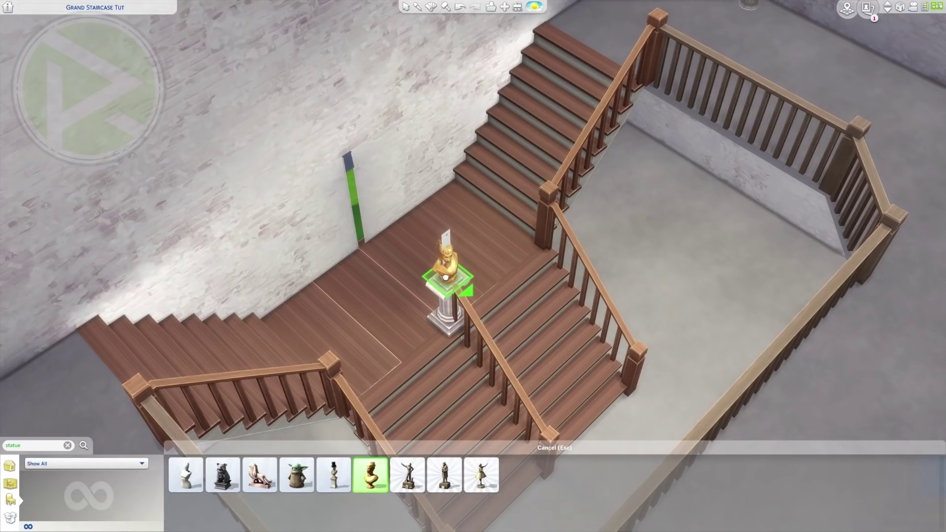
left_click(446, 277)
left_click_drag(507, 351, 578, 279)
left_click_drag(579, 315, 579, 322)
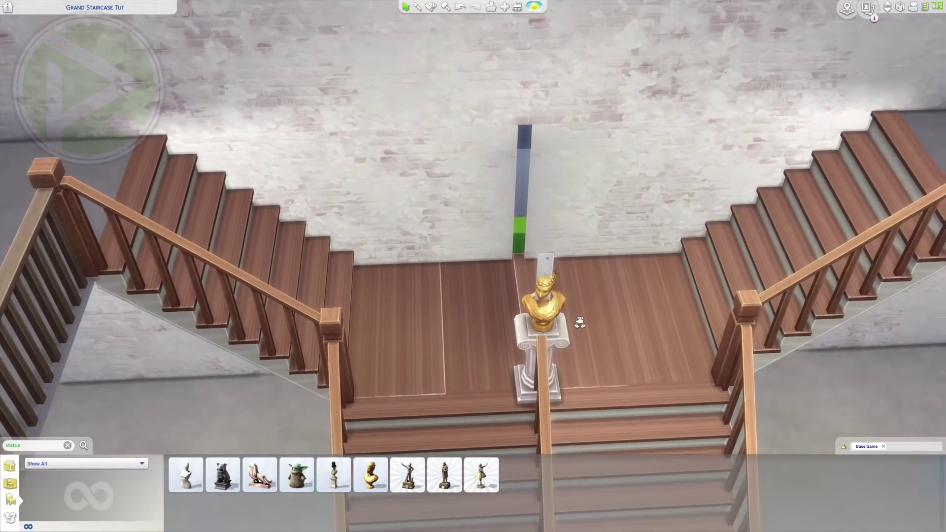
- Reposition the bust on its pedestal and scale it up until it hides the exposed wall post
key("comma")
left_click(462, 301)
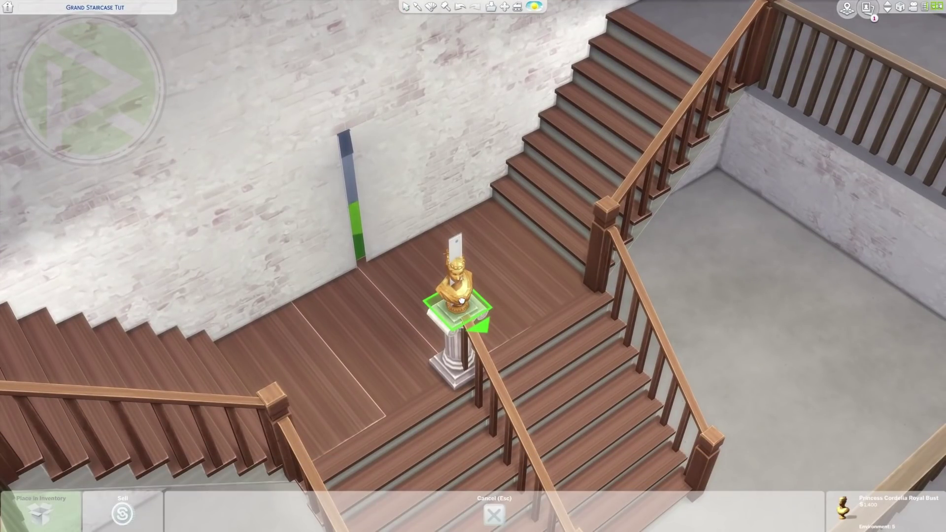
left_click(462, 301)
left_click_drag(519, 337, 519, 424)
- Recolour the gold bust with the pale stone swatch
key("r")
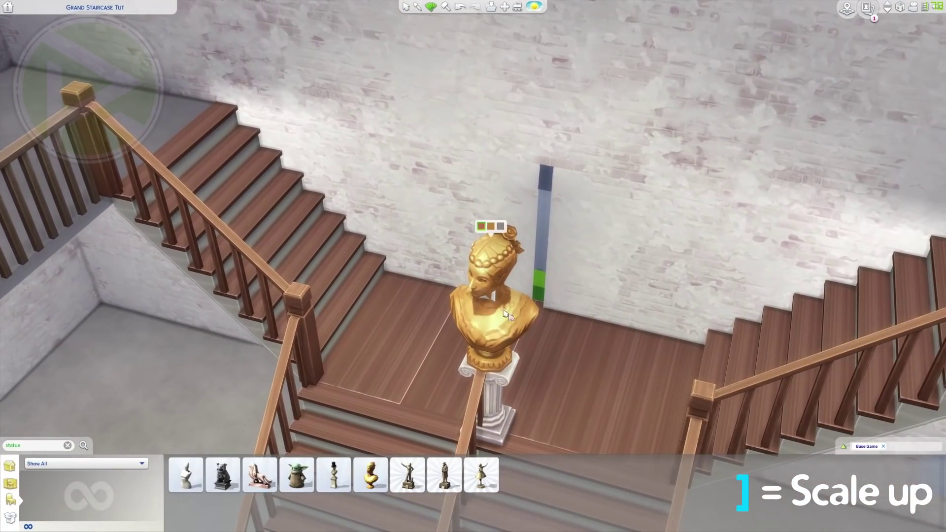
left_click(501, 230)
scroll(501, 247, "down", 2)
scroll(503, 318, "up", 1)
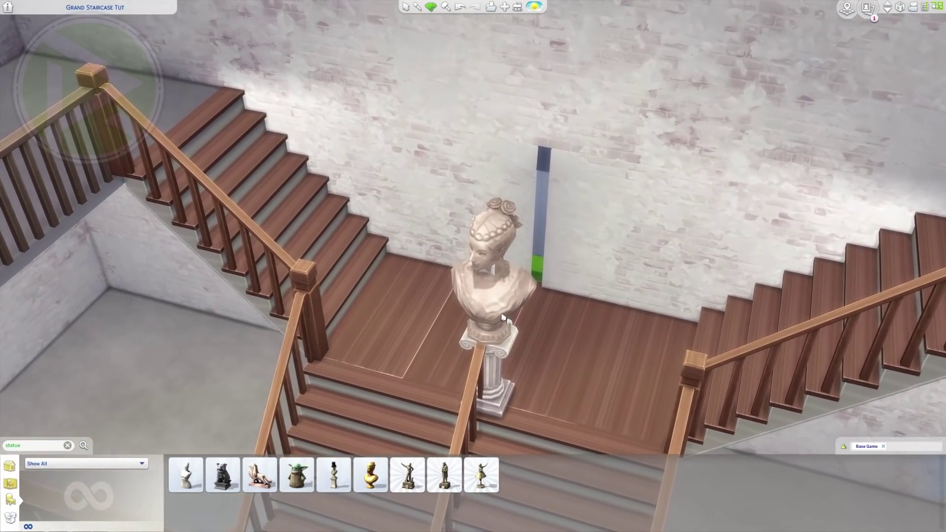
left_click_drag(503, 318, 555, 371)
key("Escape")
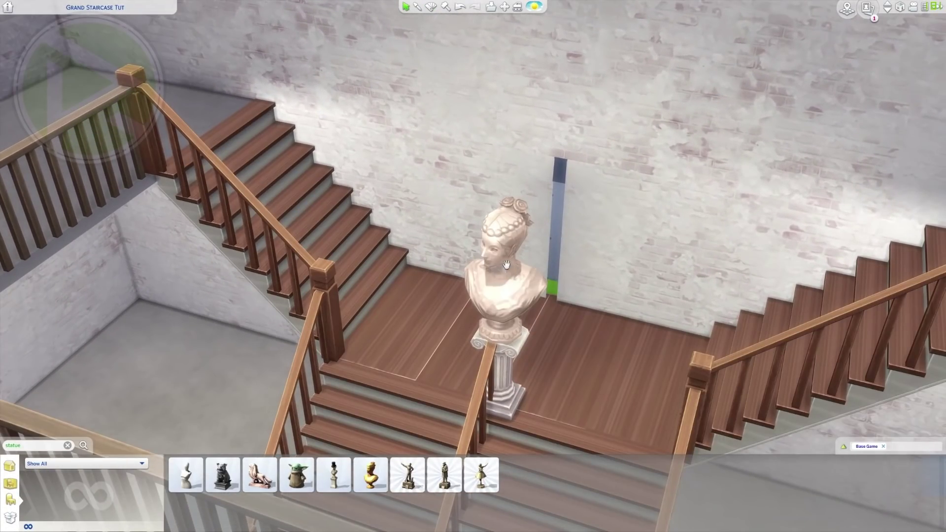
- Turn the enlarged bust so it faces down the central stairs
left_click_drag(525, 340, 434, 340)
left_click_drag(420, 271, 430, 352)
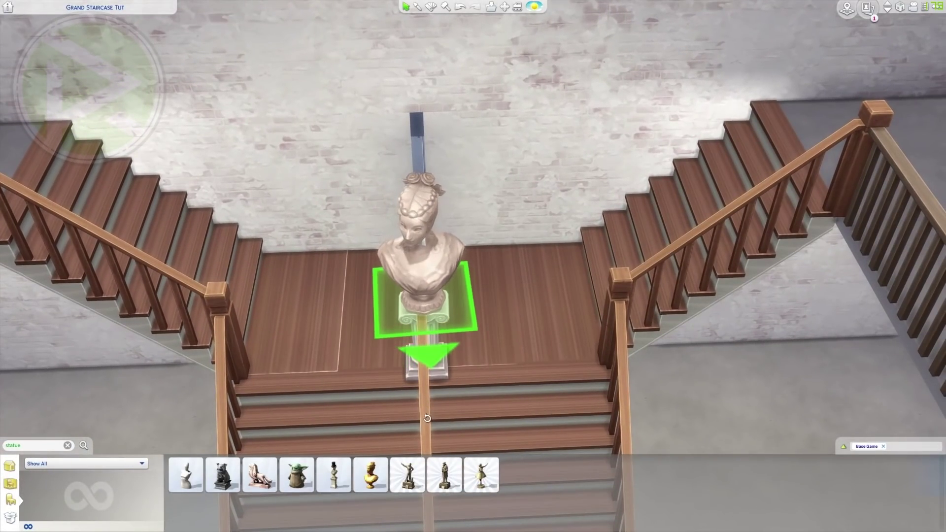
left_click(434, 418)
key("period")
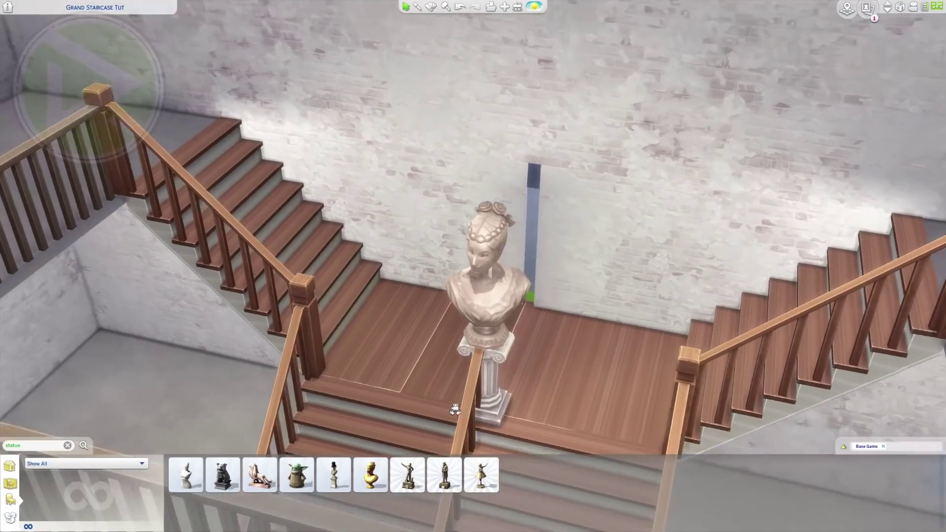
key("comma")
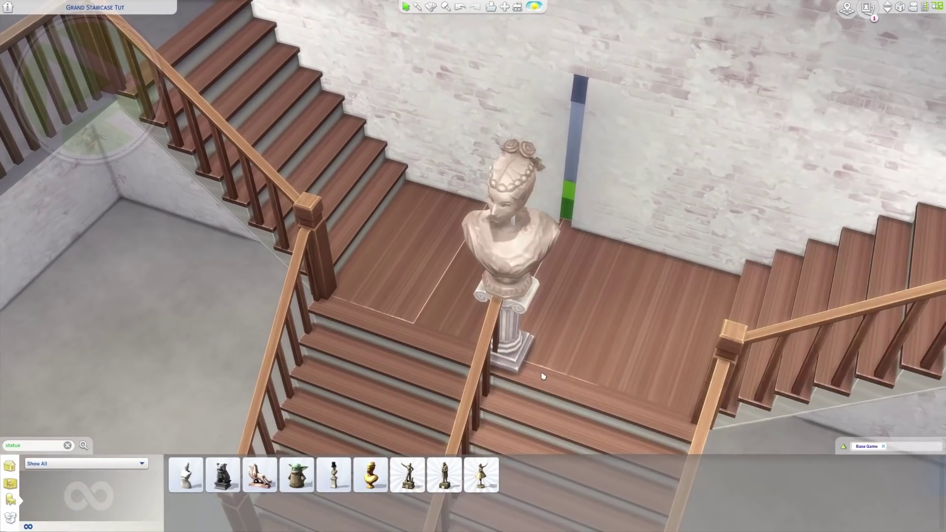
left_click(507, 365)
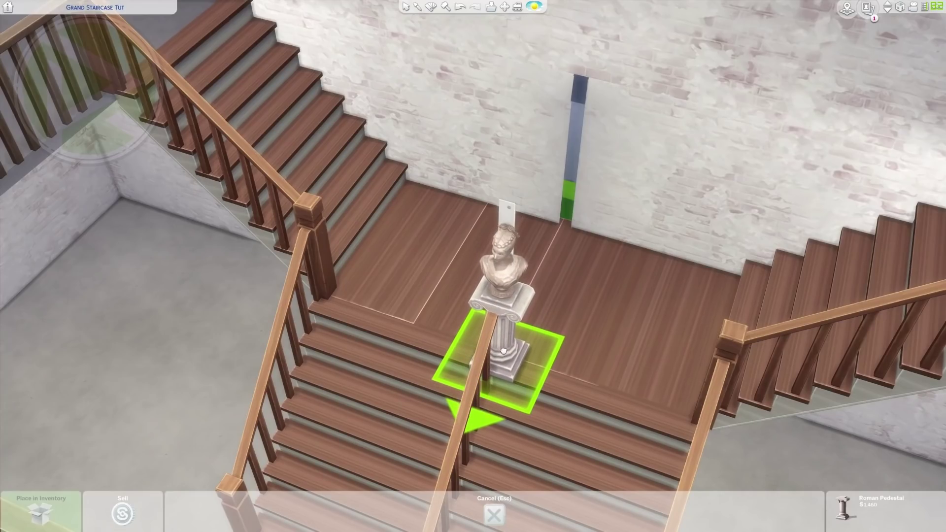
scroll(505, 345, "up", 2)
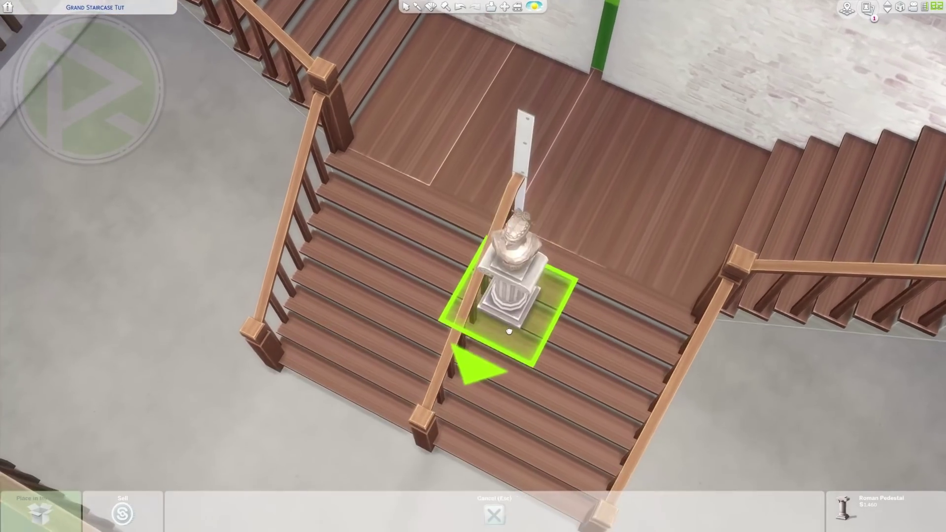
scroll(509, 331, "down", 2)
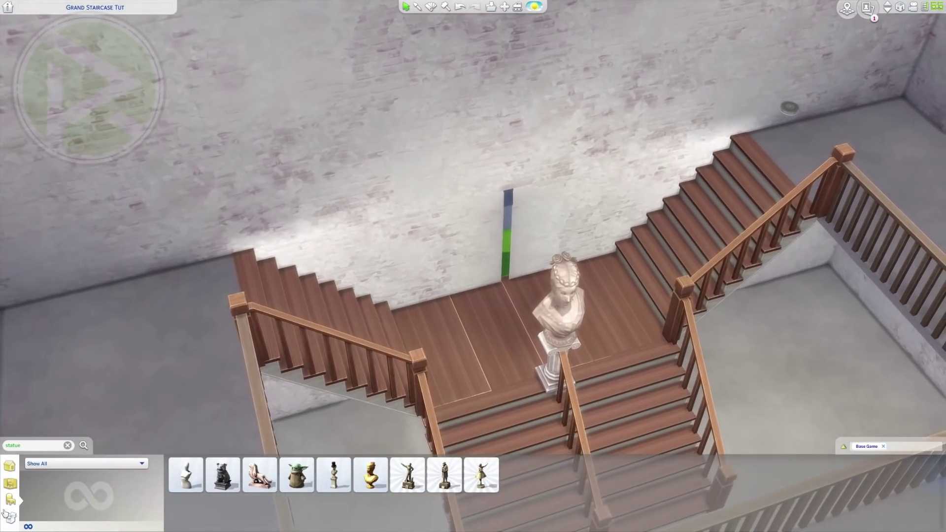
- Place The Crafty Craftsman Console Table on the landing against the back wall, in front of the exposed wall strip
left_click(10, 486)
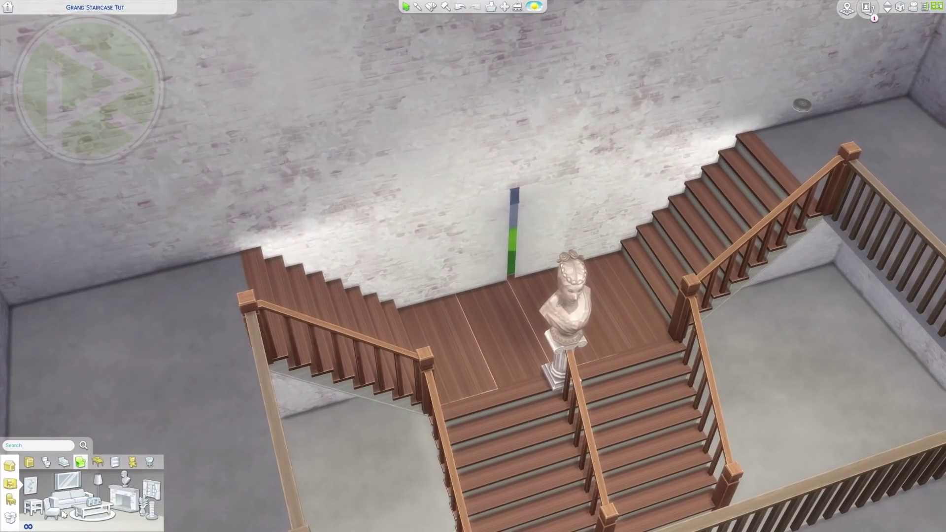
left_click(33, 508)
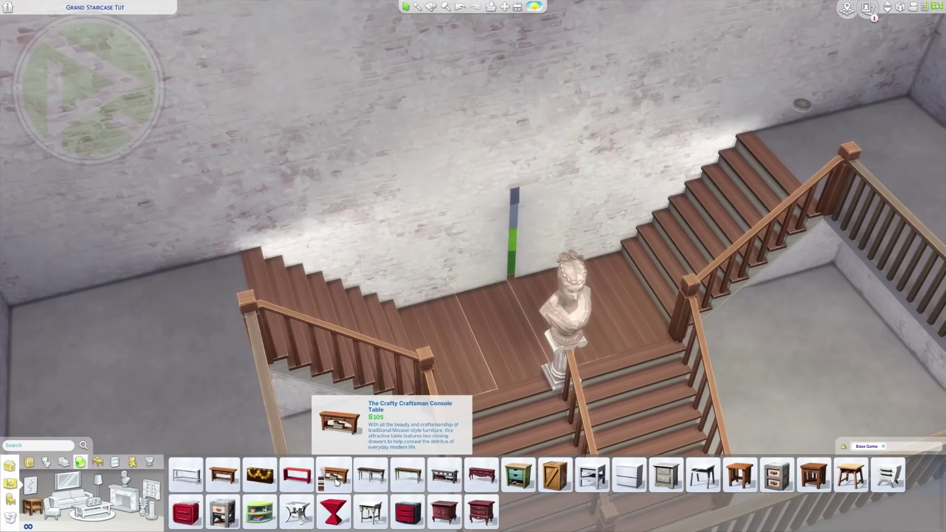
left_click(335, 478)
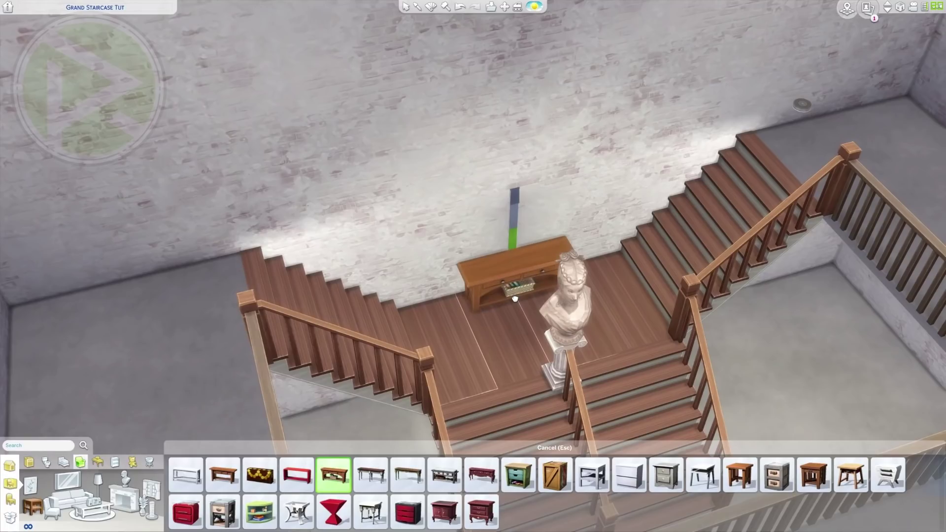
left_click_drag(517, 299, 518, 299)
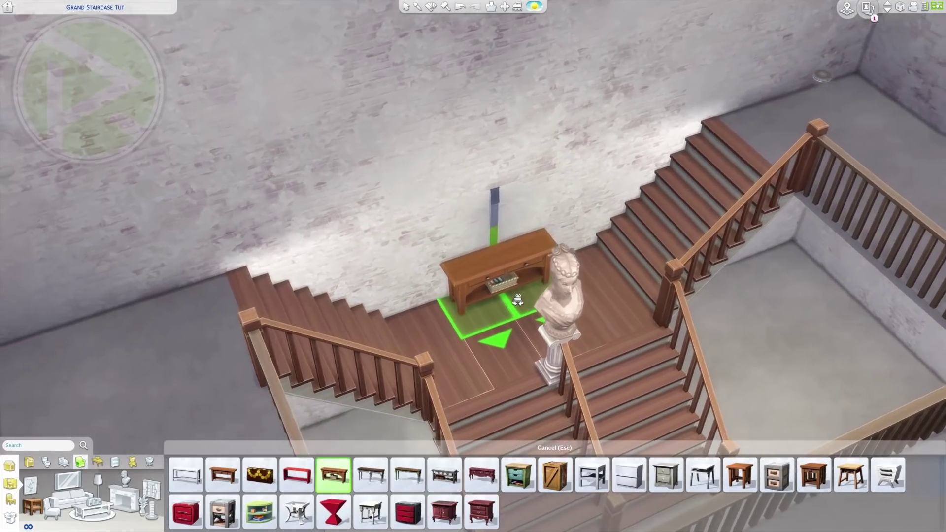
scroll(515, 291, "up", 3)
left_click(515, 277)
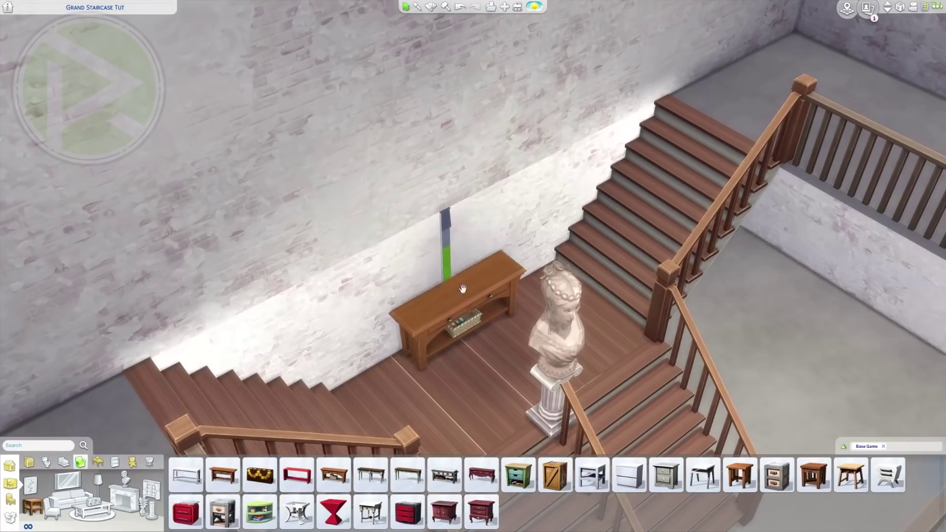
- Hang the framed portrait of a noble couple above the console table, enlarged to cover the wall strip
left_click(31, 486)
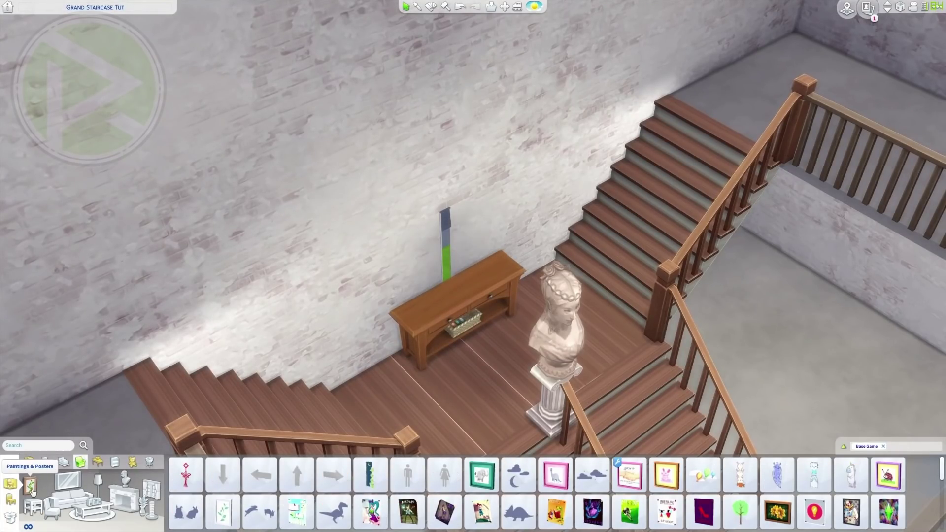
scroll(597, 515, "down", 5)
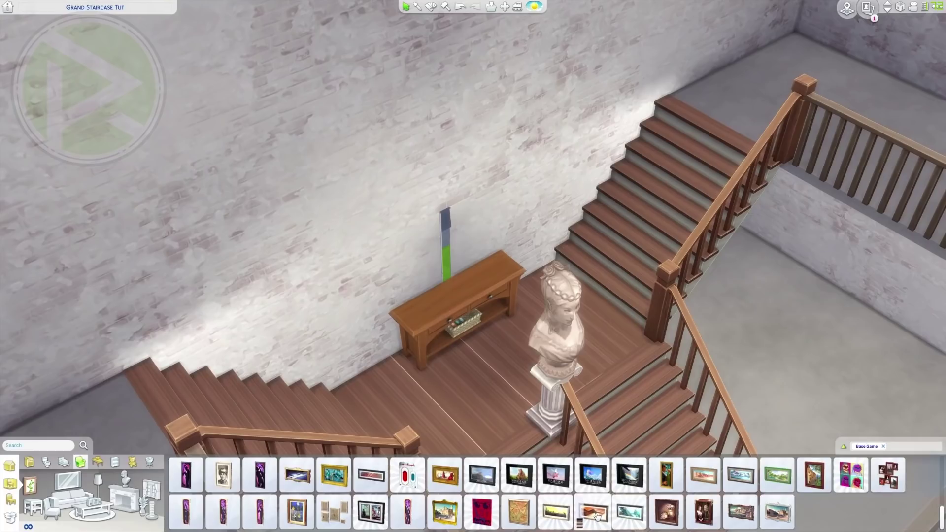
left_click(704, 515)
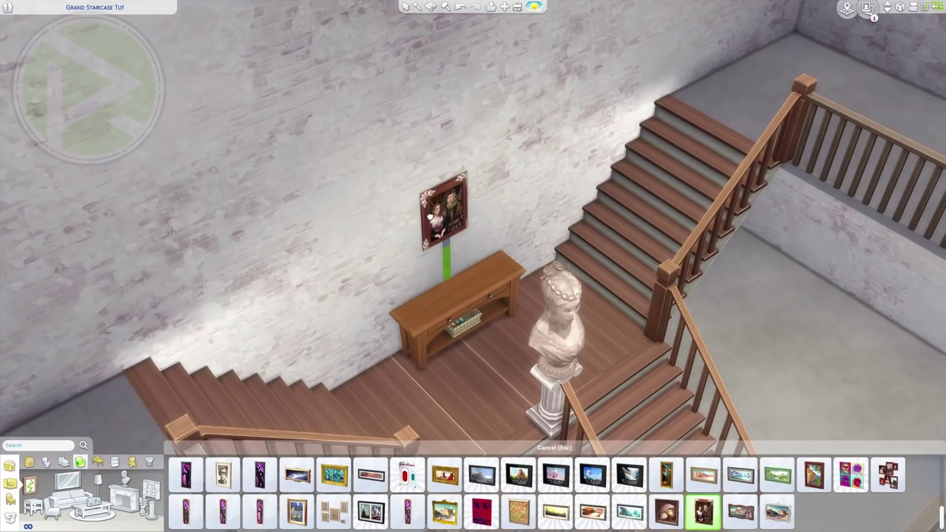
key("shift+bracketright")
key("shift+bracketright")
key("shift+bracketright")
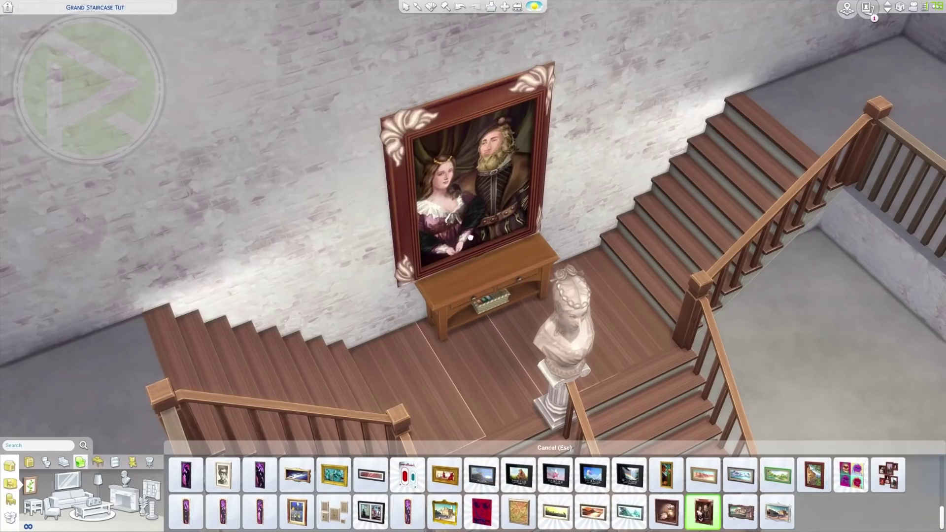
key("Escape")
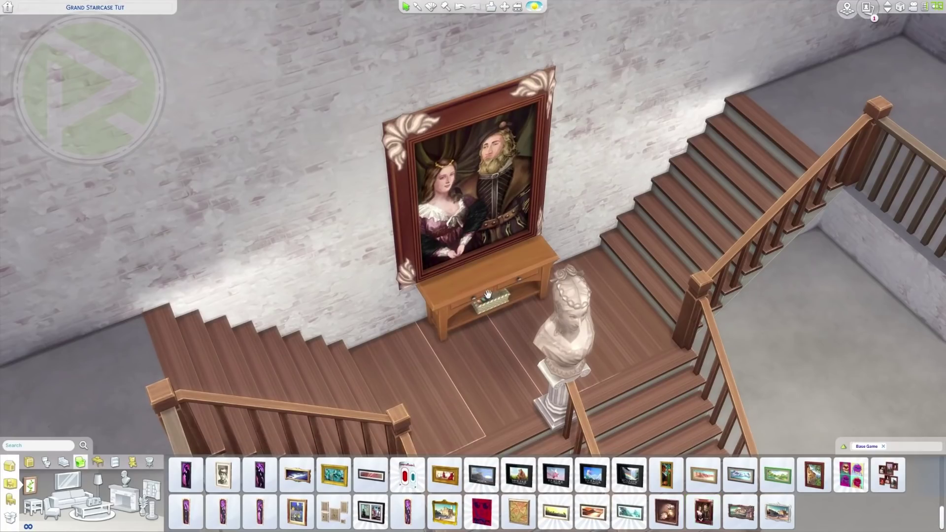
- Shift the console table slightly so it sits centred beneath the portrait
left_click(485, 305)
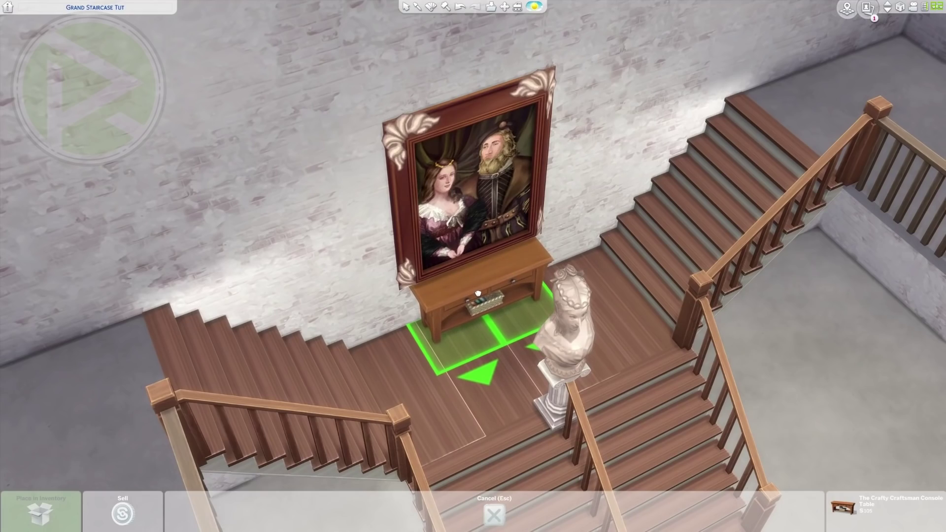
left_click(478, 293)
scroll(480, 296, "down", 5)
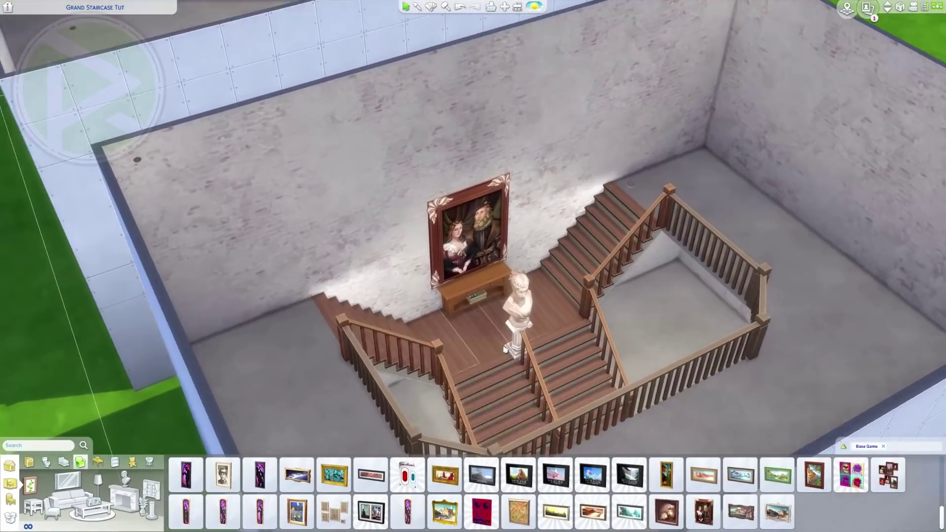
- Recolour the large portrait with the gold frame swatch
scroll(501, 340, "up", 4)
key("r")
left_click(467, 216)
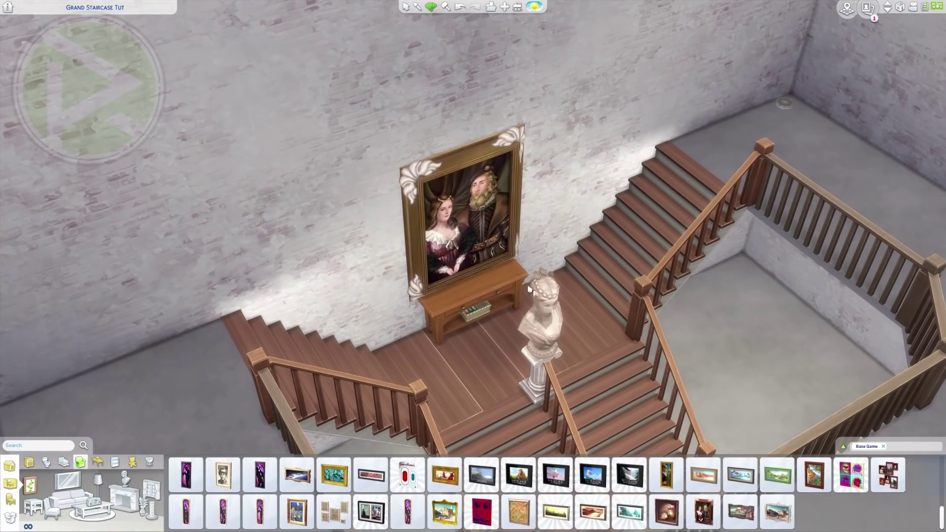
scroll(537, 350, "down", 5)
scroll(538, 352, "up", 5)
key("Escape")
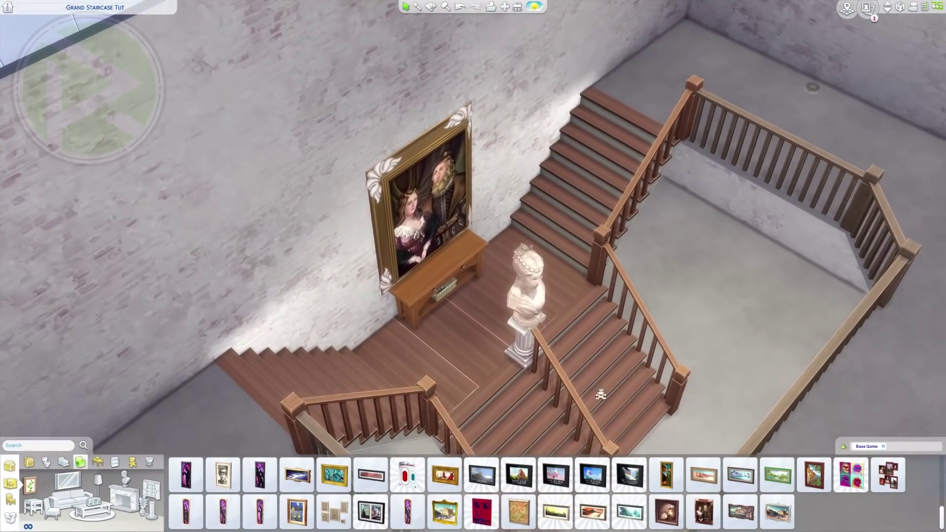
- Place a small potted plant in a white pot on the console table's right end and show the build grid
scroll(600, 394, "down", 3)
scroll(690, 327, "down", 2)
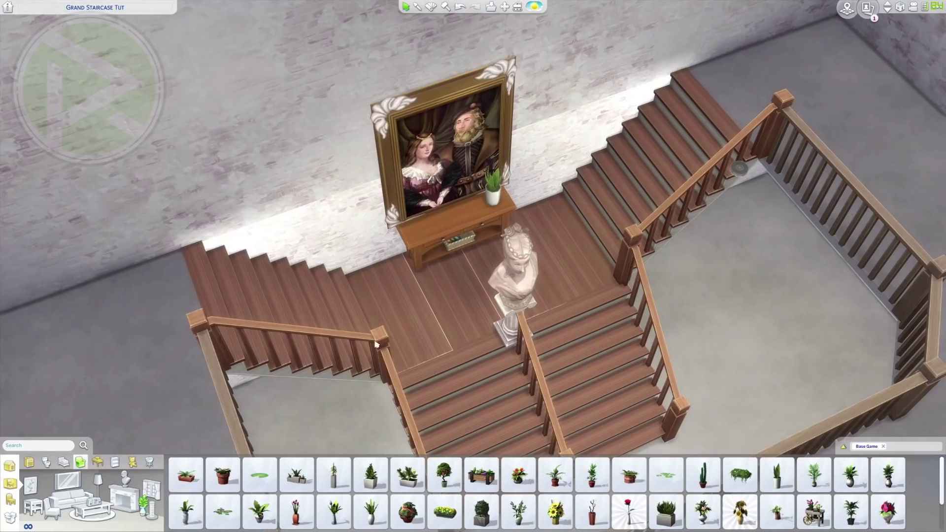
scroll(376, 344, "down", 4)
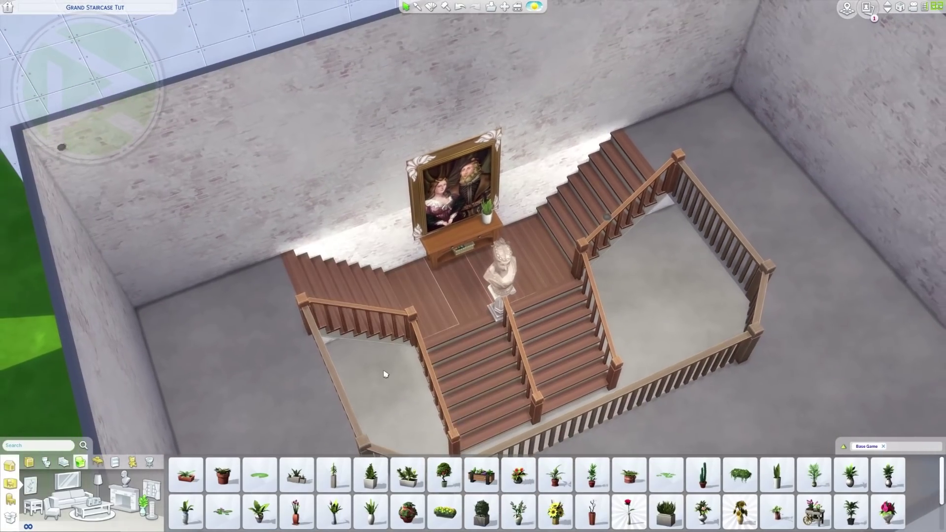
left_click_drag(390, 375, 403, 367)
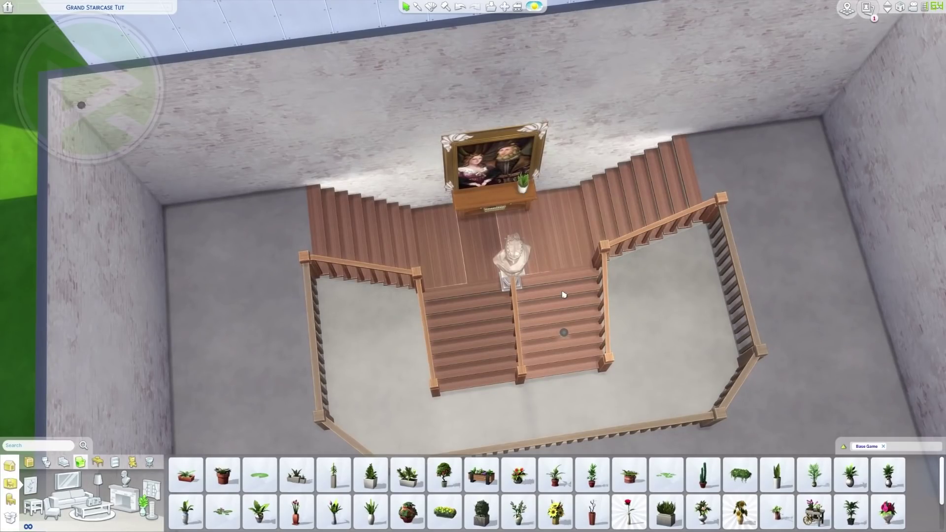
key("g")
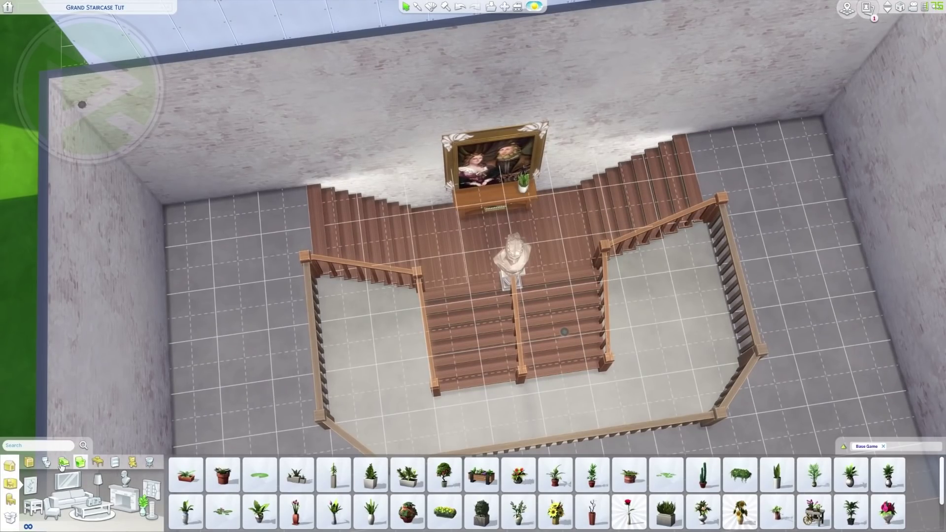
- Browse the base game lighting catalogue and pick the hanging chandelier with lantern shades
left_click(98, 463)
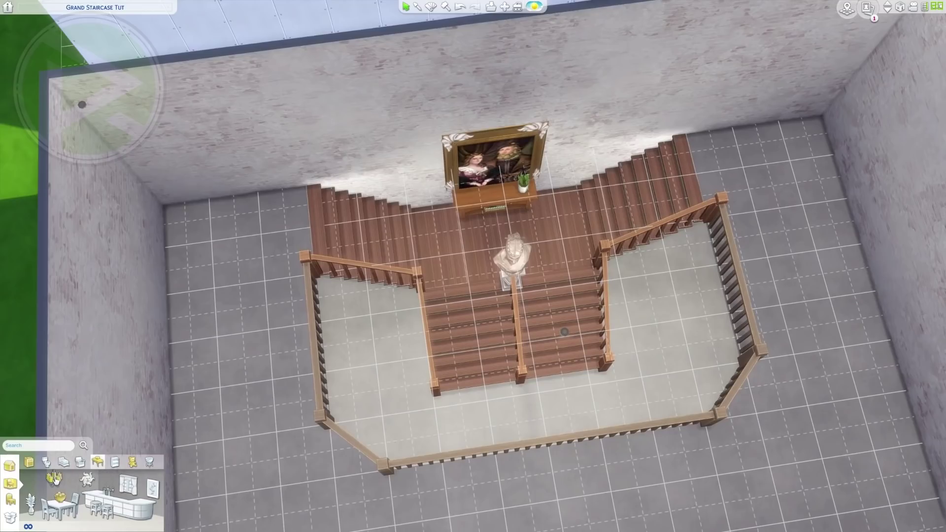
left_click(54, 476)
scroll(386, 501, "down", 2)
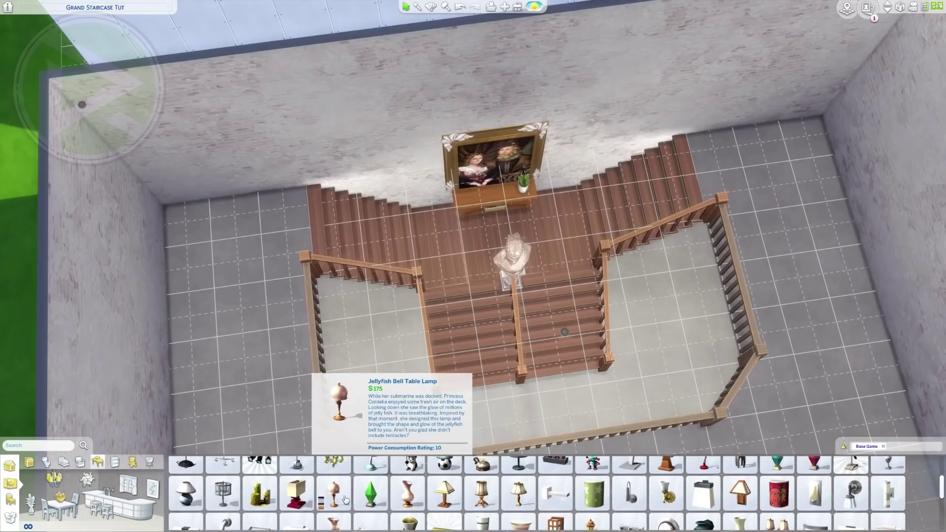
scroll(753, 507, "down", 2)
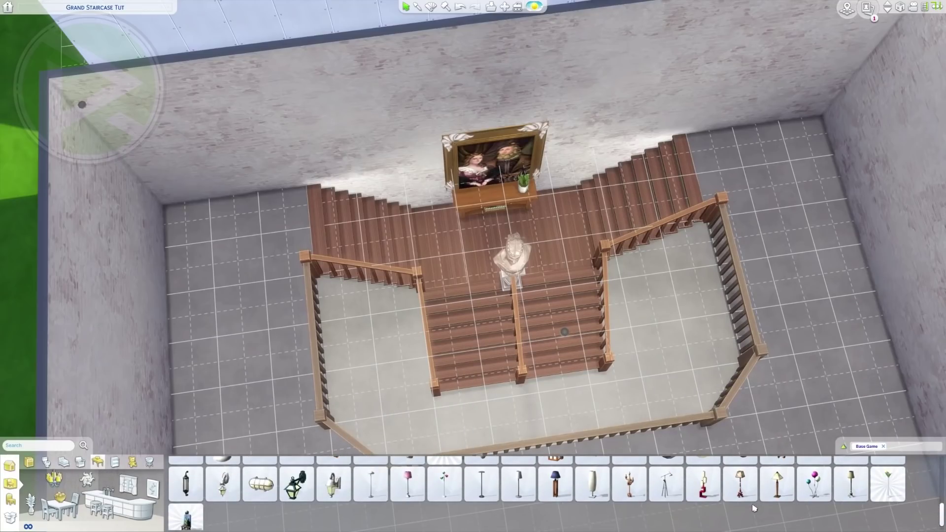
scroll(547, 511, "up", 2)
scroll(734, 507, "up", 1)
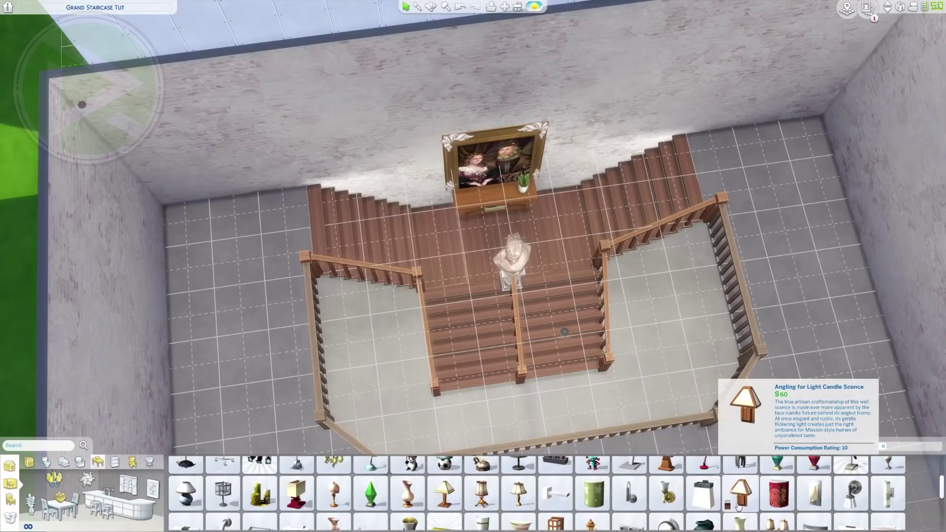
scroll(355, 513, "up", 1)
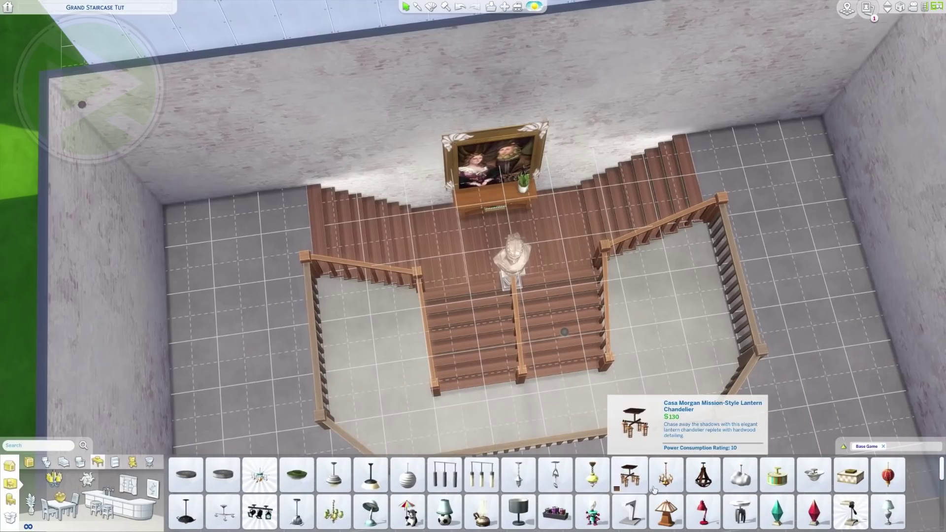
left_click(666, 474)
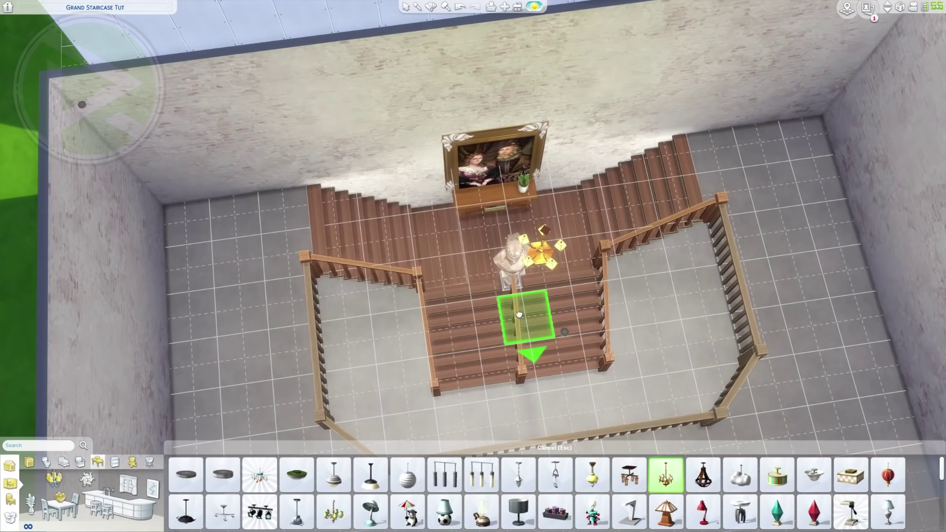
- Enlarge the chandelier and hang it with a second one layered around the same spot above the middle of the staircase
key("shift+bracketright")
left_click_drag(524, 320, 526, 319)
key("shift+bracketright")
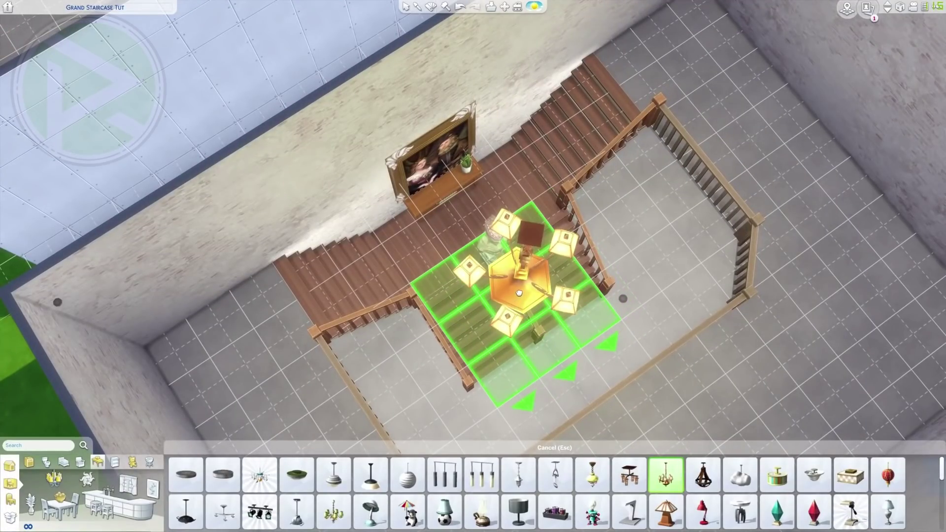
left_click(544, 281, "shift")
left_click_drag(548, 287, 542, 285)
left_click(609, 319)
scroll(591, 317, "down", 3)
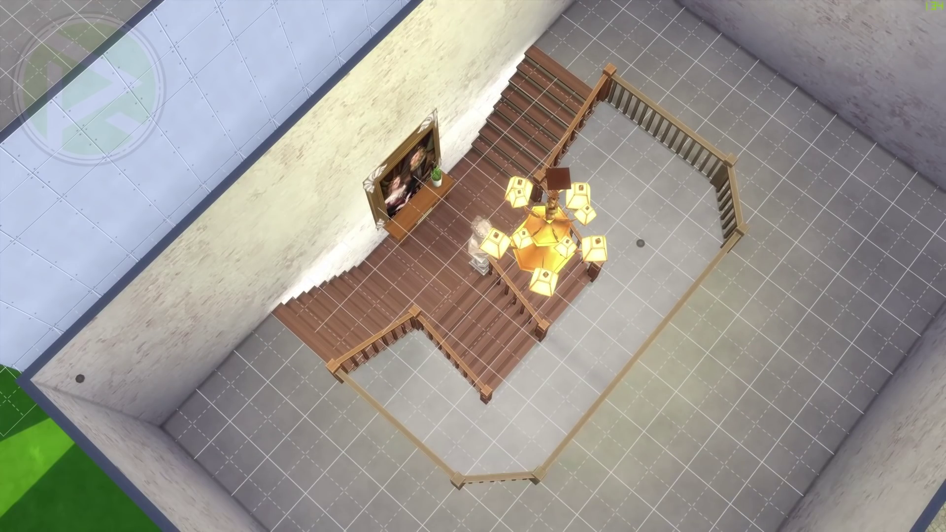
- Recolour the console table beneath the portrait in dark brown wood to suit the stairs
scroll(592, 315, "up", 3)
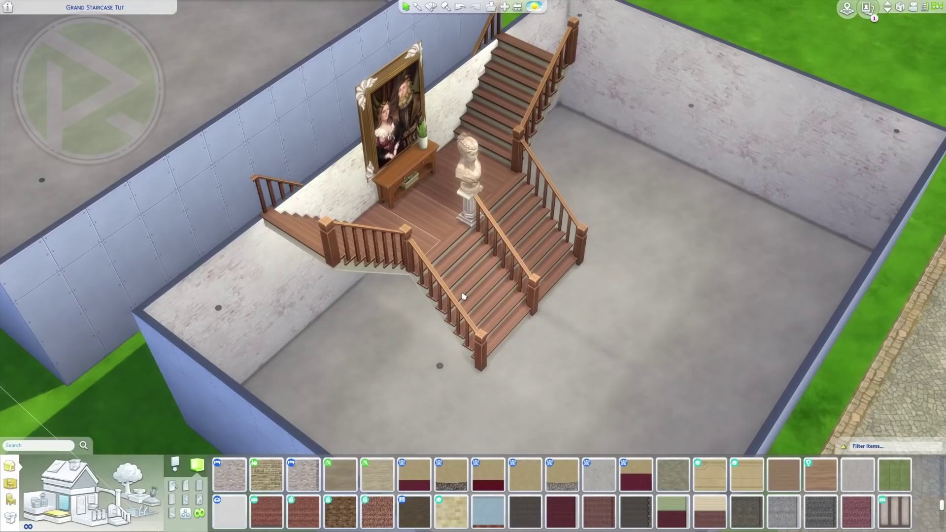
scroll(548, 343, "up", 3)
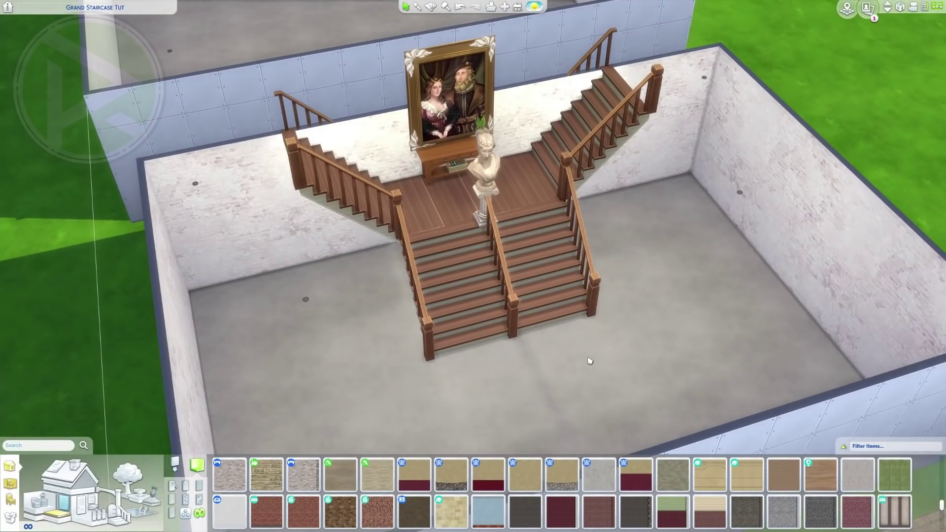
scroll(404, 170, "up", 3)
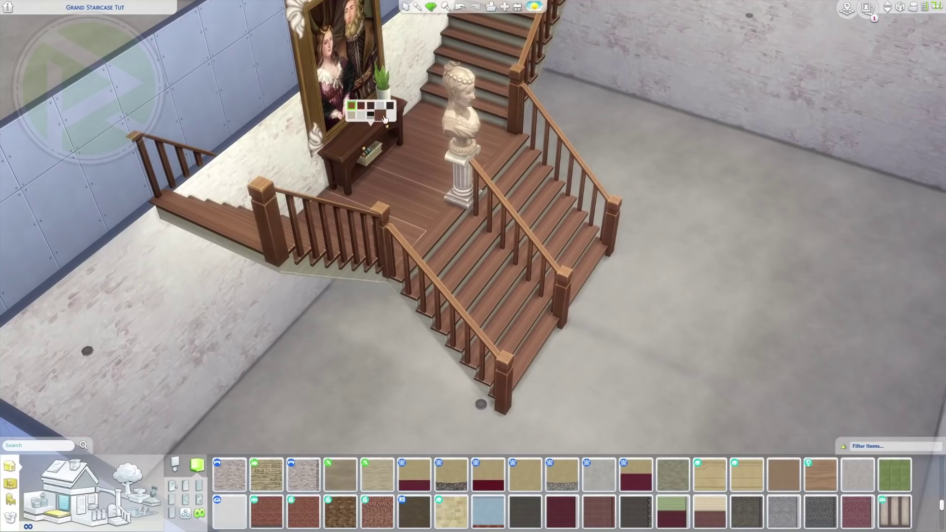
scroll(516, 348, "down", 5)
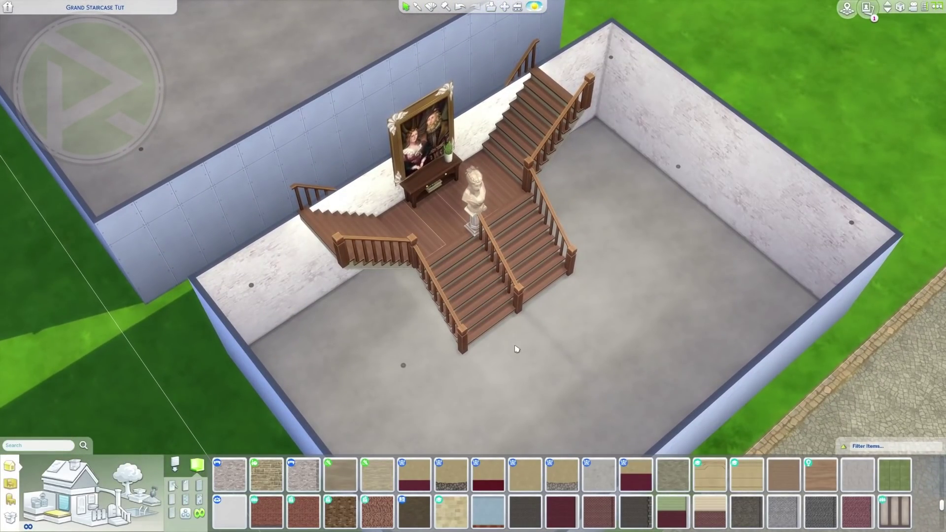
left_click_drag(516, 355, 514, 354)
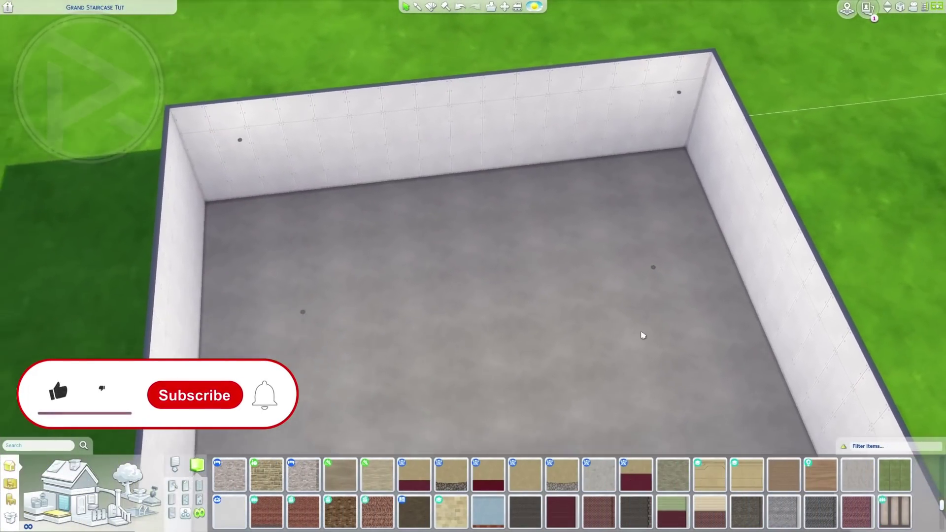
- Go to the empty room shell and open the catalogue of stairs
left_click_drag(643, 335, 474, 289)
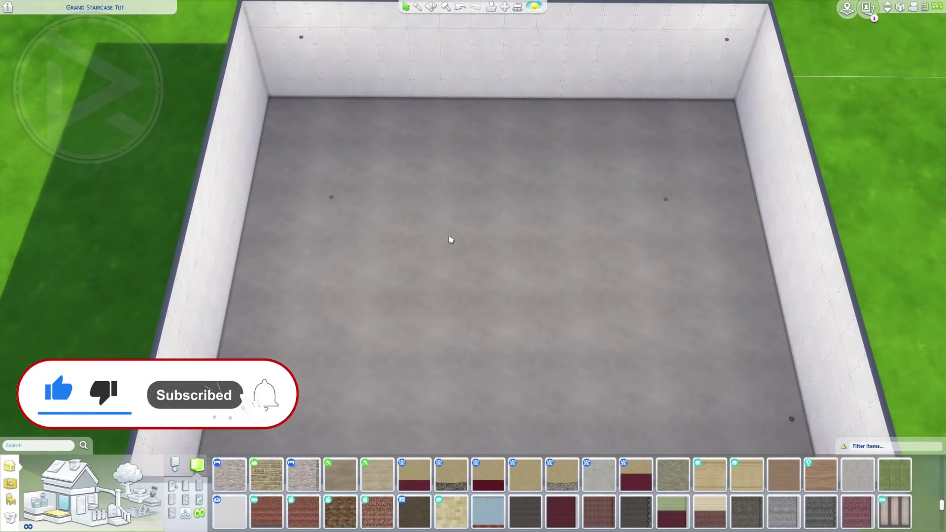
left_click_drag(451, 240, 519, 321)
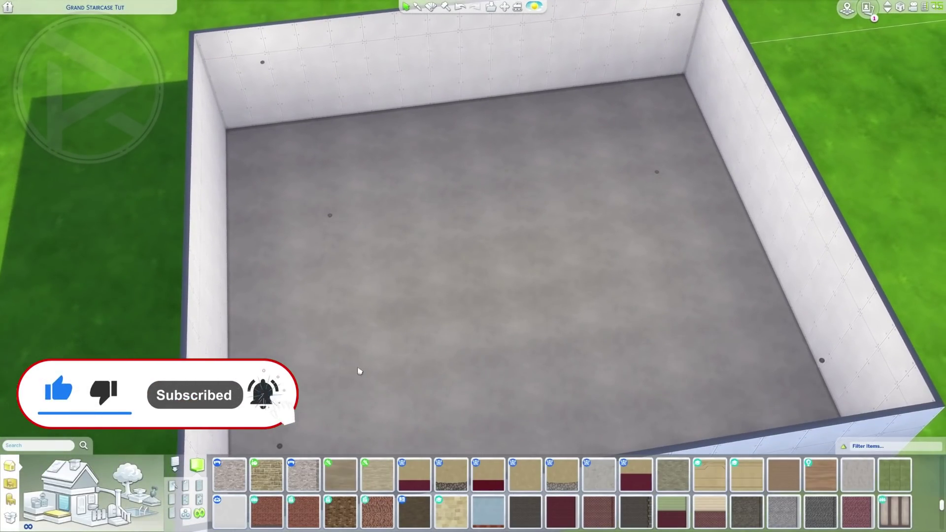
left_click(117, 526)
key("e")
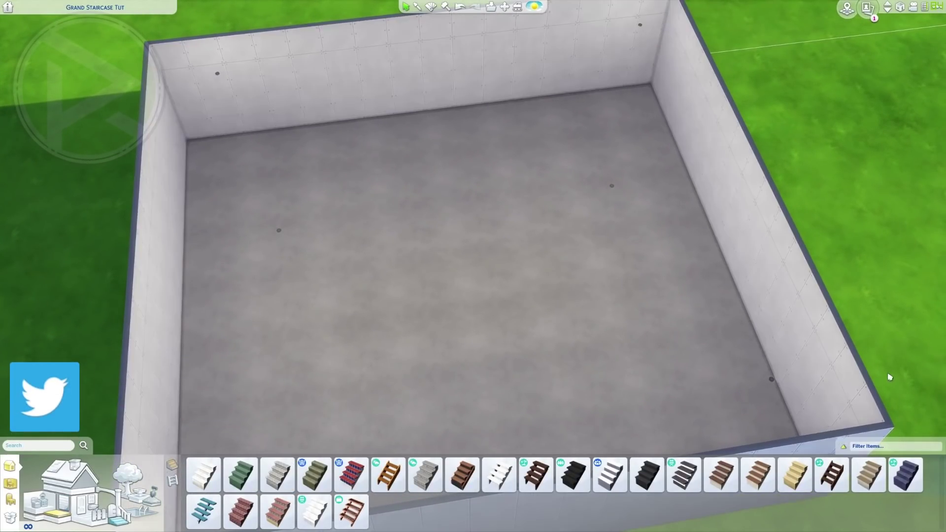
left_click_drag(530, 350, 541, 337)
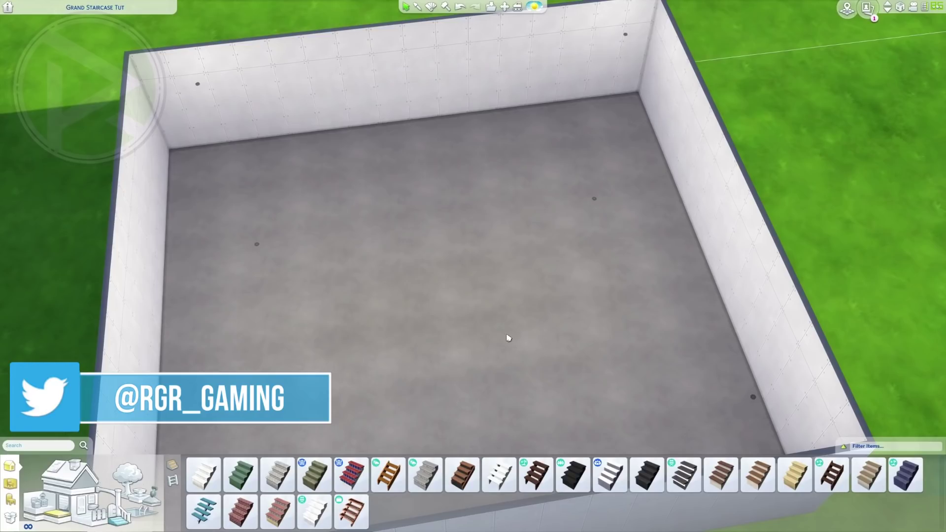
left_click_drag(580, 326, 537, 327)
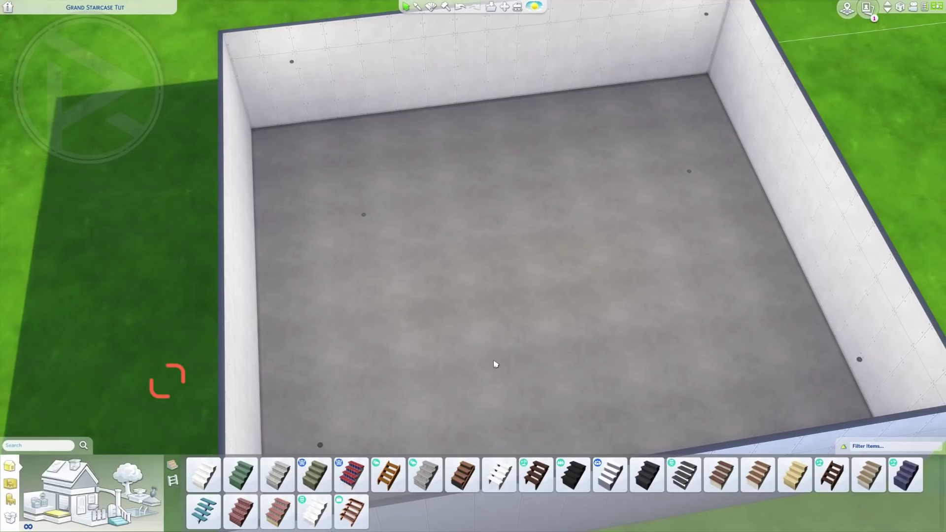
left_click_drag(495, 365, 461, 321)
mouse_move(319, 521)
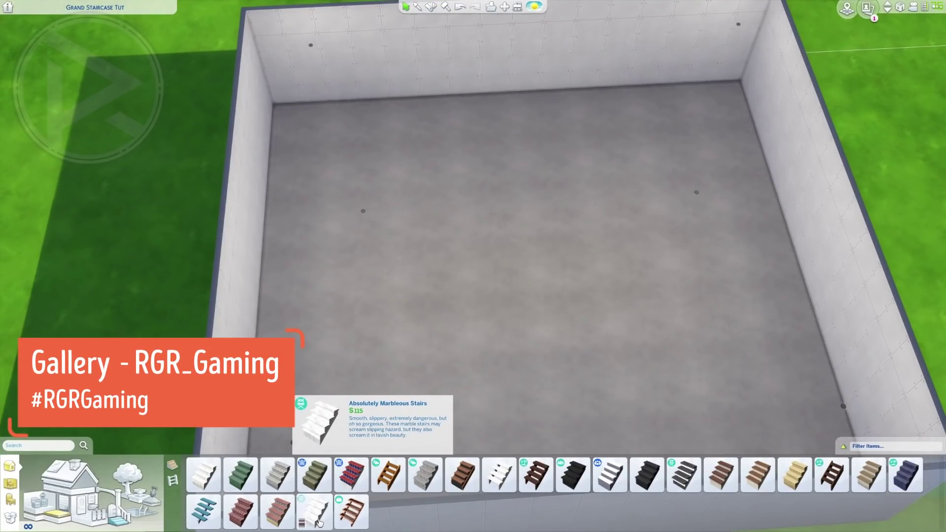
left_click_drag(674, 388, 533, 375)
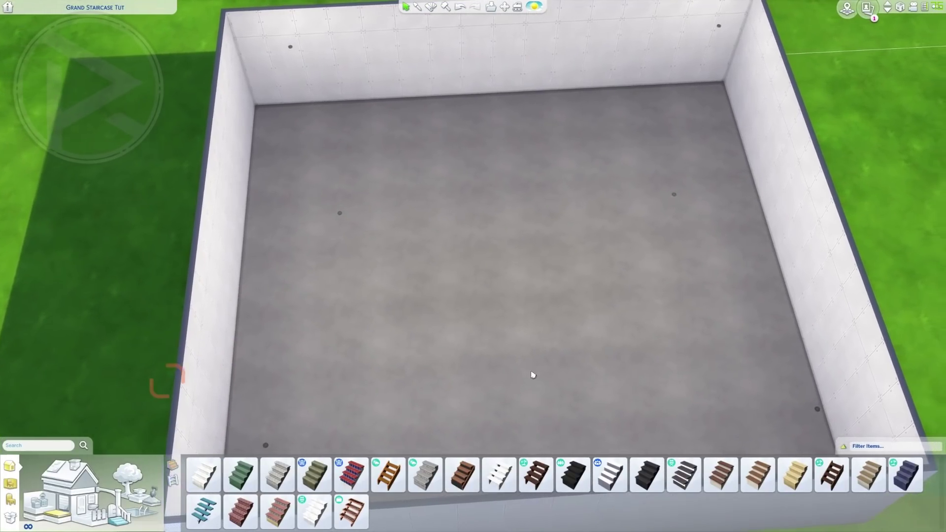
- Place a straight flight of Absolutely Marbleous Stairs on the grass outside the empty room
mouse_move(315, 522)
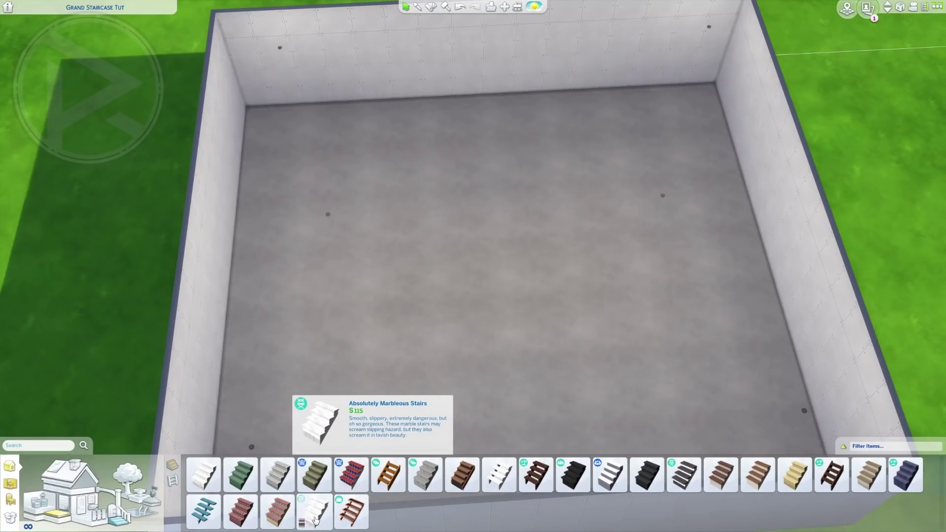
left_click(315, 520)
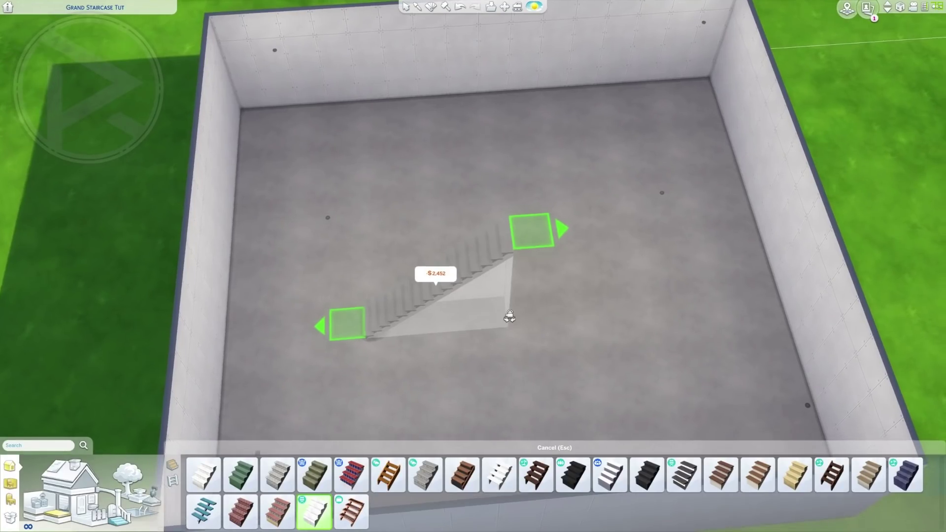
left_click_drag(493, 361, 507, 346)
key("period")
scroll(514, 324, "down", 1)
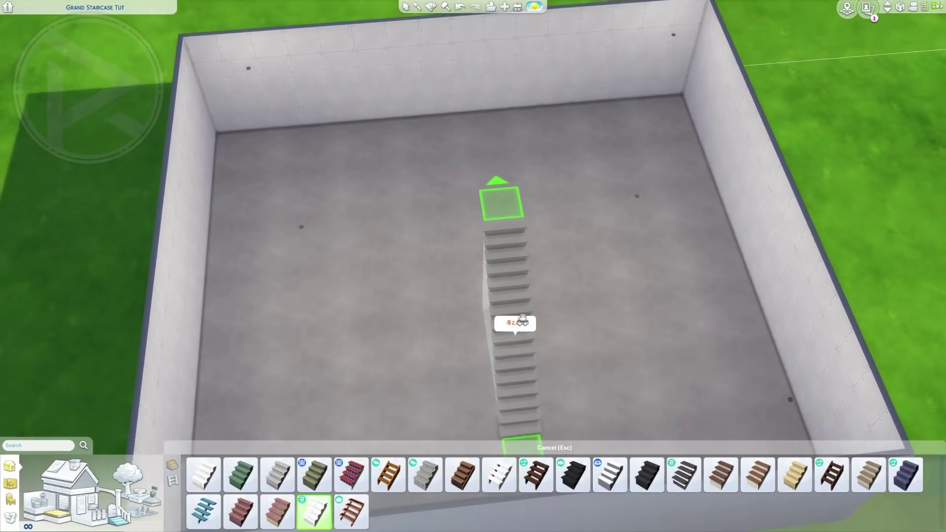
left_click_drag(437, 308, 689, 274)
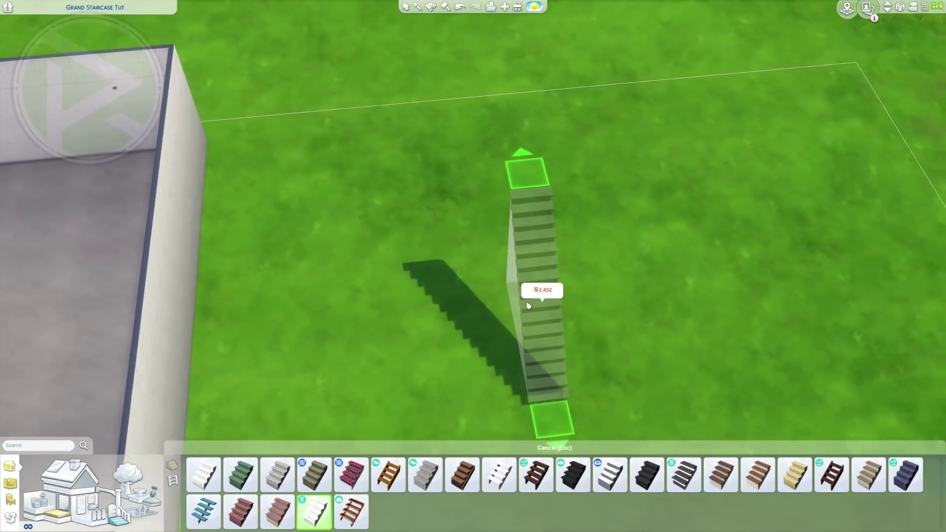
left_click(529, 306)
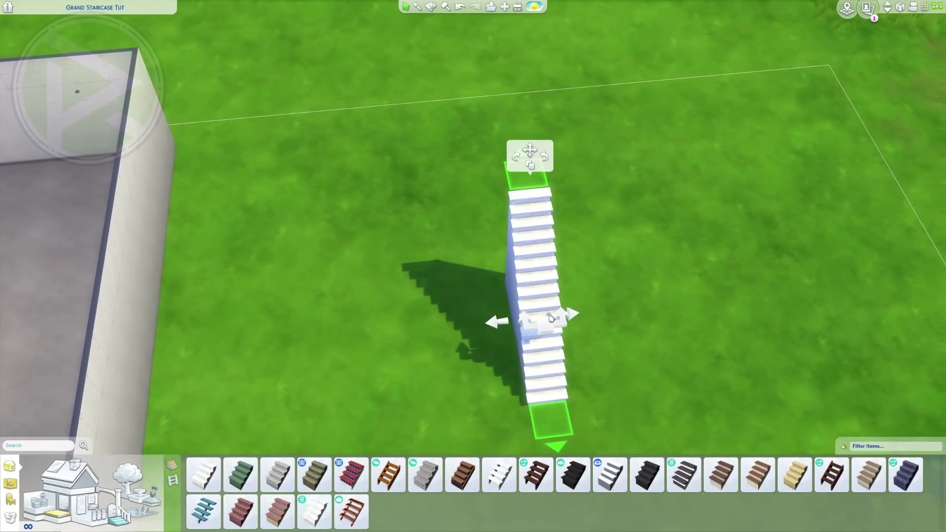
- Widen the marble stairs to two tiles and bend them into an L shape with a landing between two flights
left_click_drag(553, 317, 583, 376)
left_click_drag(516, 321, 546, 338)
left_click_drag(612, 339, 507, 335)
key("k")
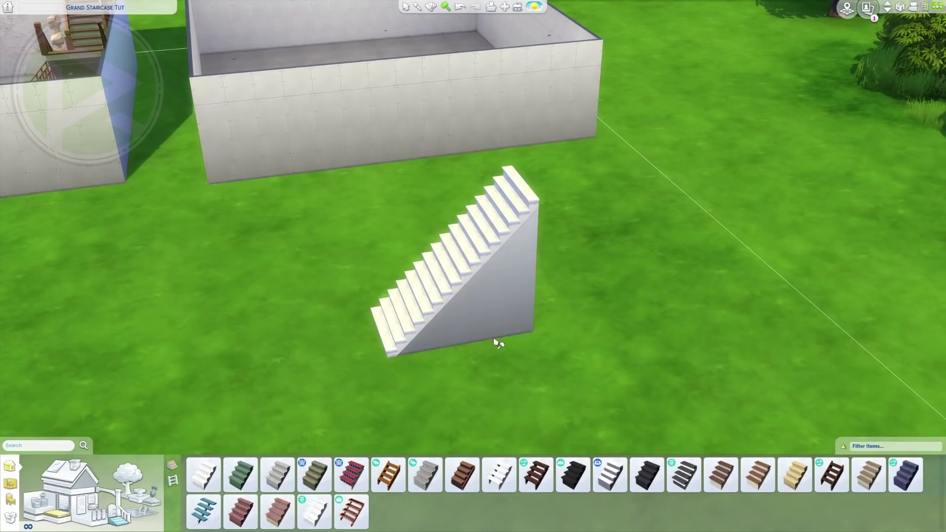
key("q")
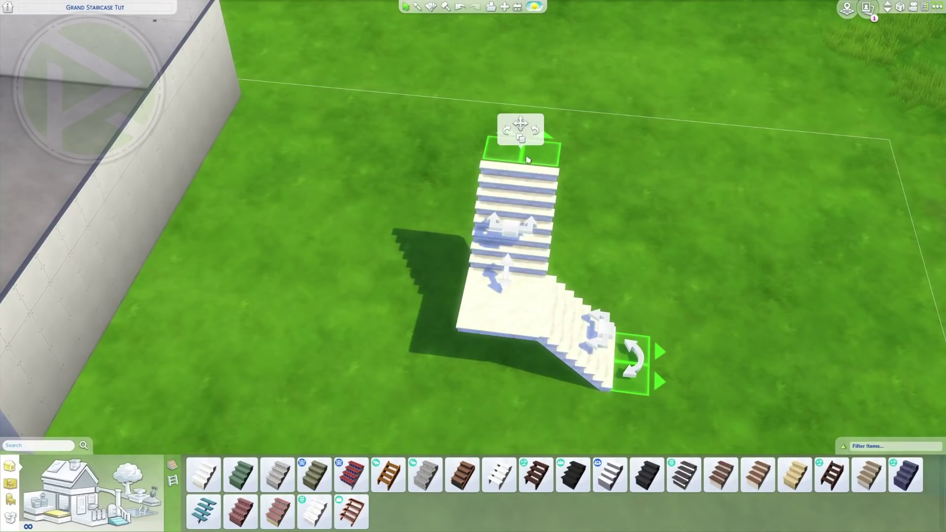
- Place the L-shaped marble stairs inside the empty room, rotated so one flight faces the front and the other runs sideways from the landing
left_click(521, 137)
key("a")
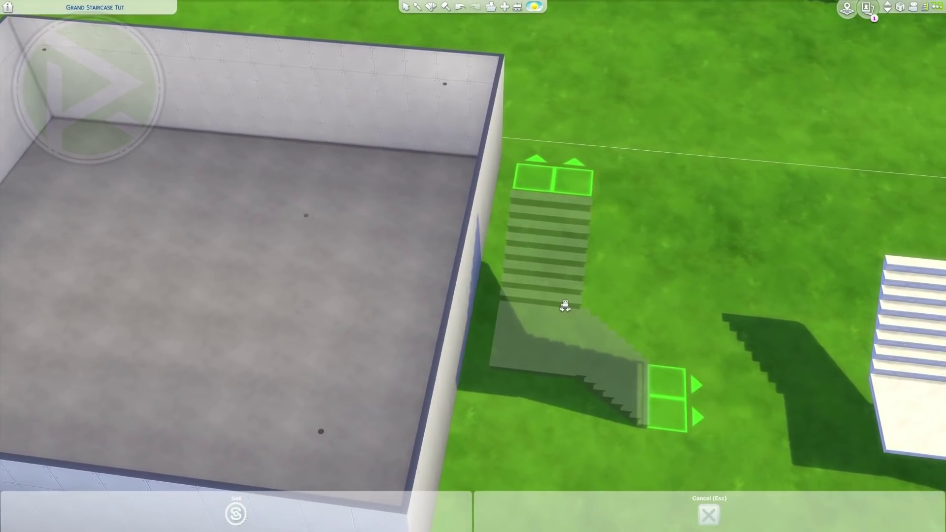
key("period")
key("period")
key("period")
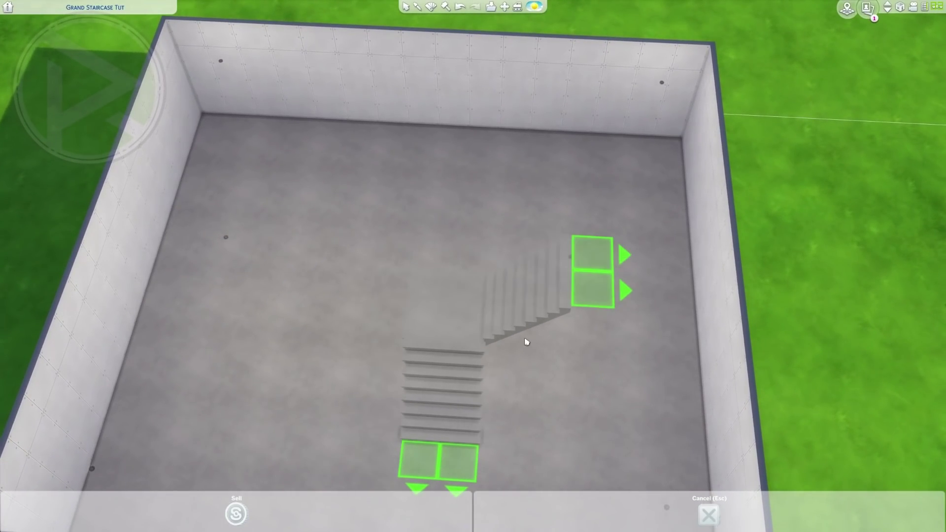
left_click(525, 340)
key("s")
- Copy the L-shaped marble stairs, placing one rotated copy beside the first one's landing and another copy on the grass outside
left_click(500, 145)
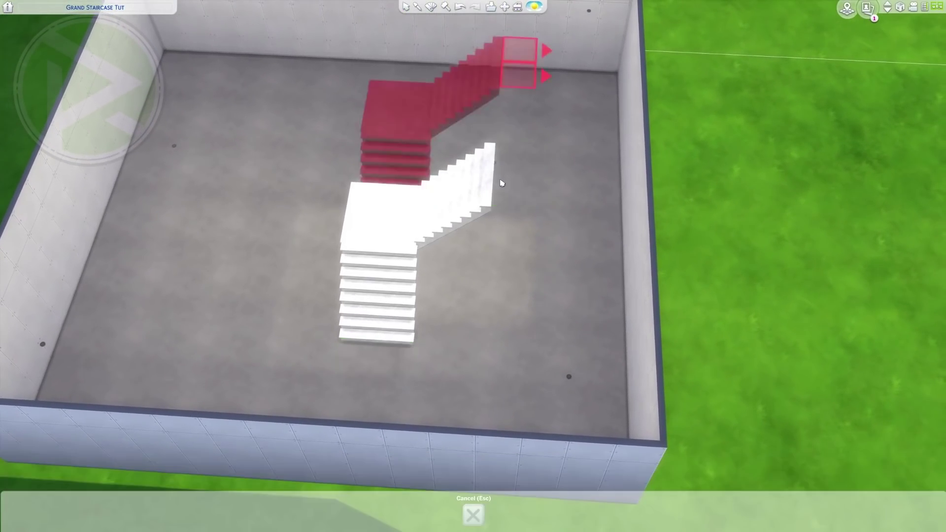
key("period")
key("period")
key("period")
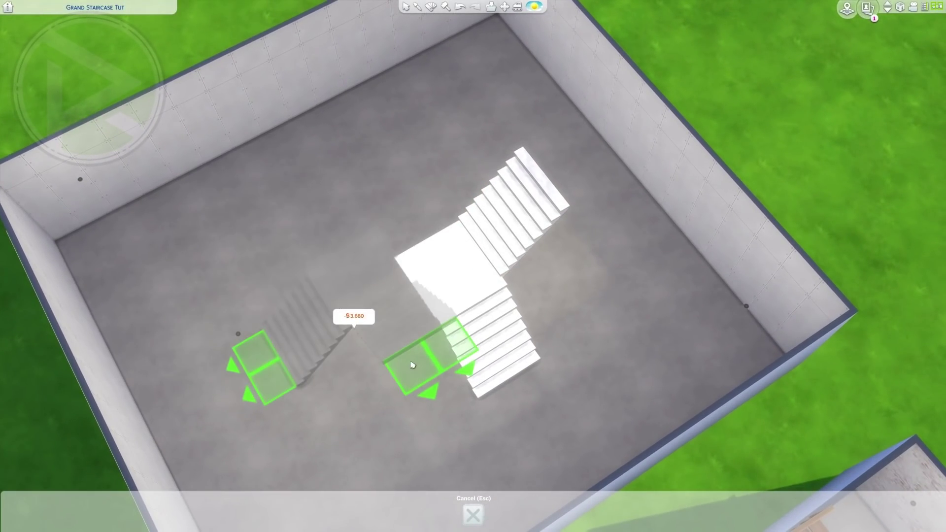
key("period")
key("period")
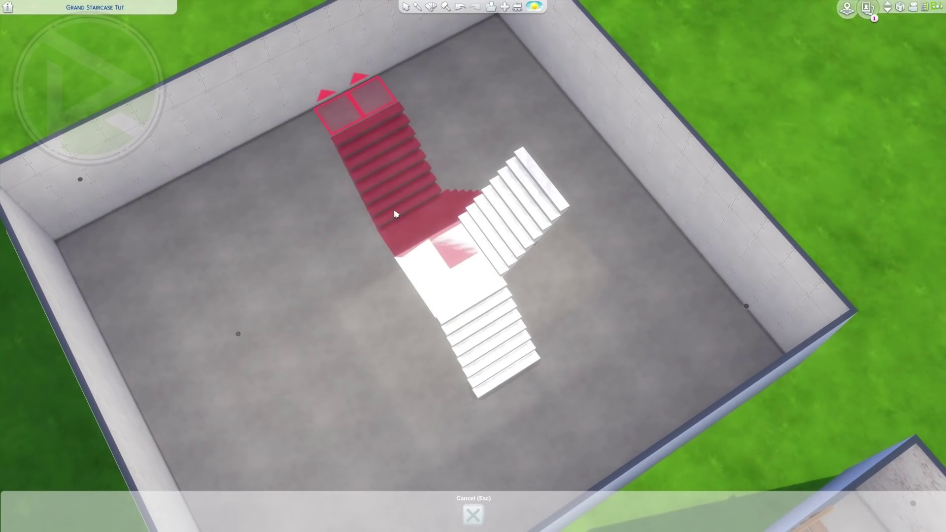
key("period")
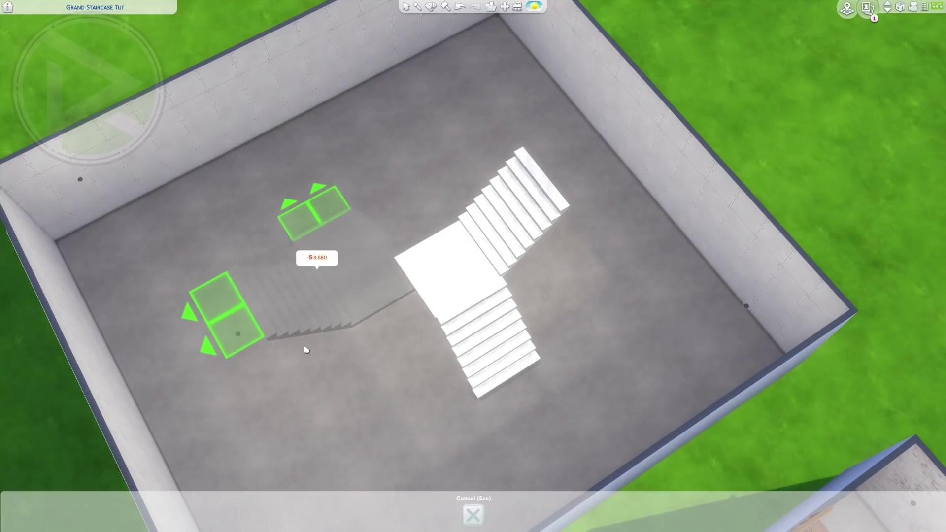
left_click(293, 330)
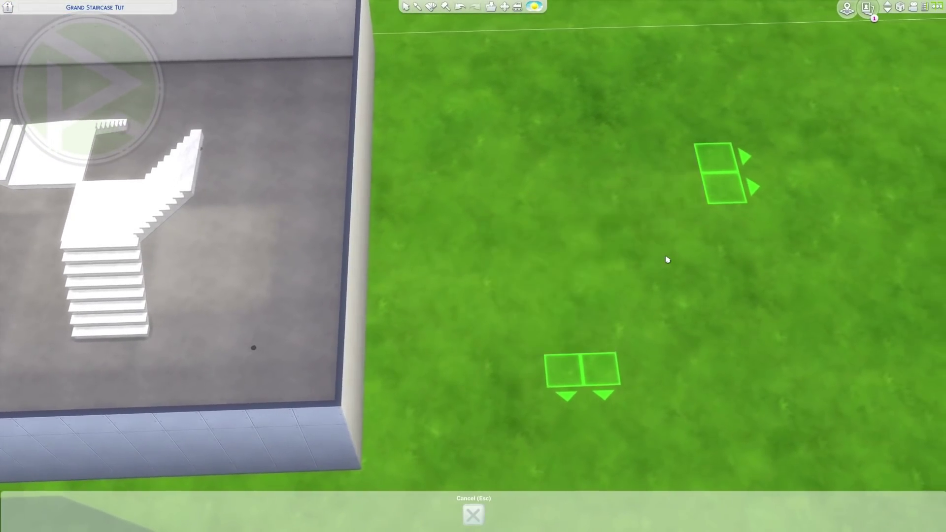
left_click(667, 259)
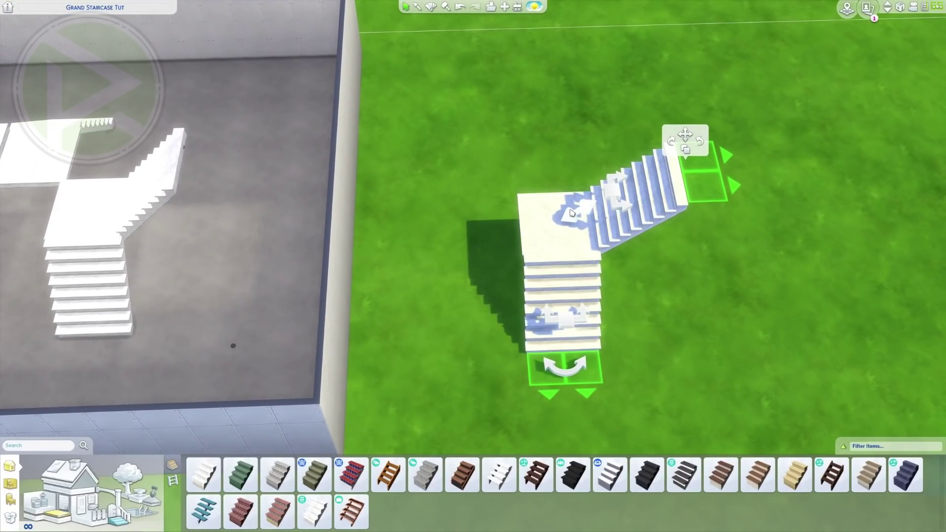
- Straighten the stair copy on the grass, bend it into a mirrored L, and place an L-shaped copy against the landing inside the room
left_click_drag(621, 204, 647, 185)
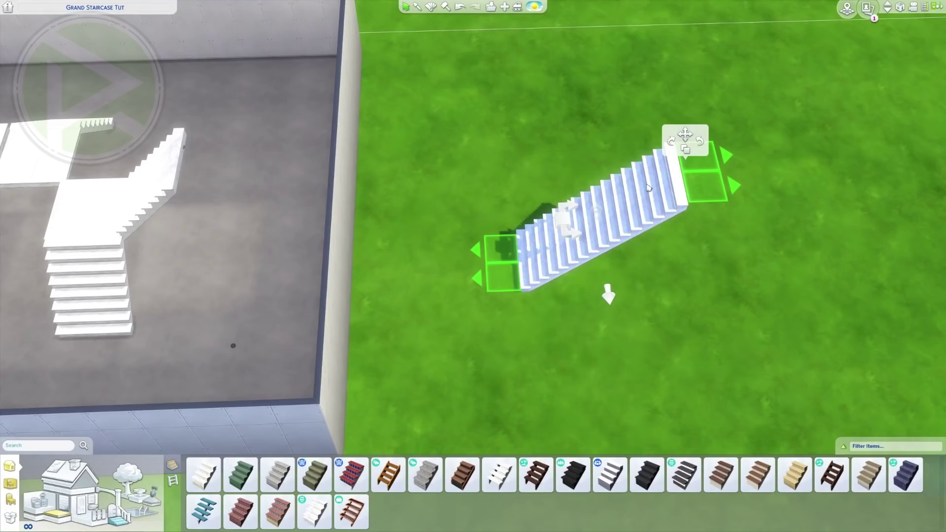
left_click_drag(564, 225, 566, 222)
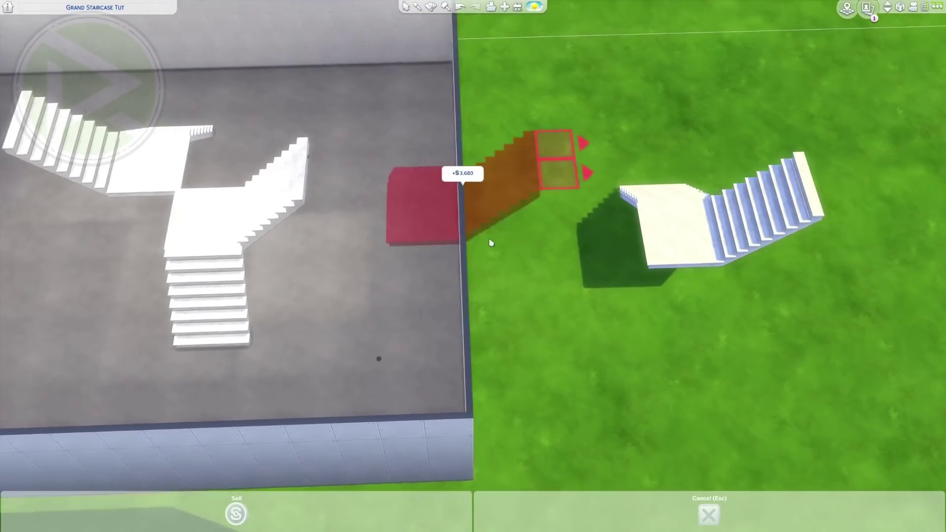
scroll(412, 223, "up", 3)
left_click(412, 223)
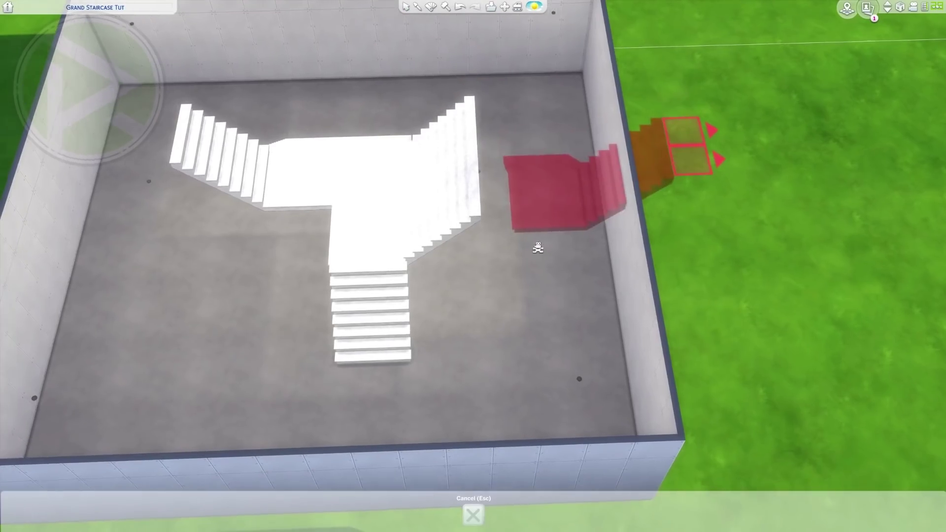
- Rotate and place another L-shaped marble stair so the front and side flights double in width and the landing forms one square
key("comma")
key("comma")
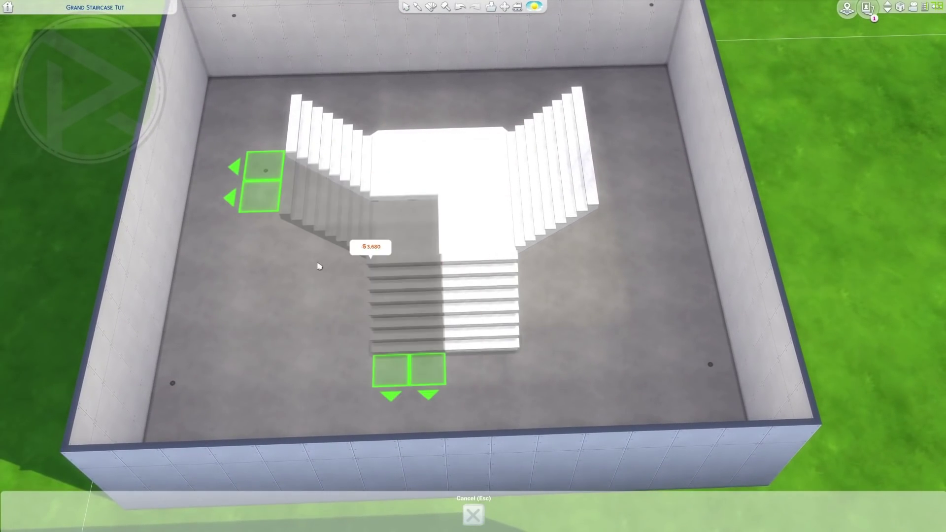
key("comma")
key("comma")
left_click(320, 267)
left_click(292, 143)
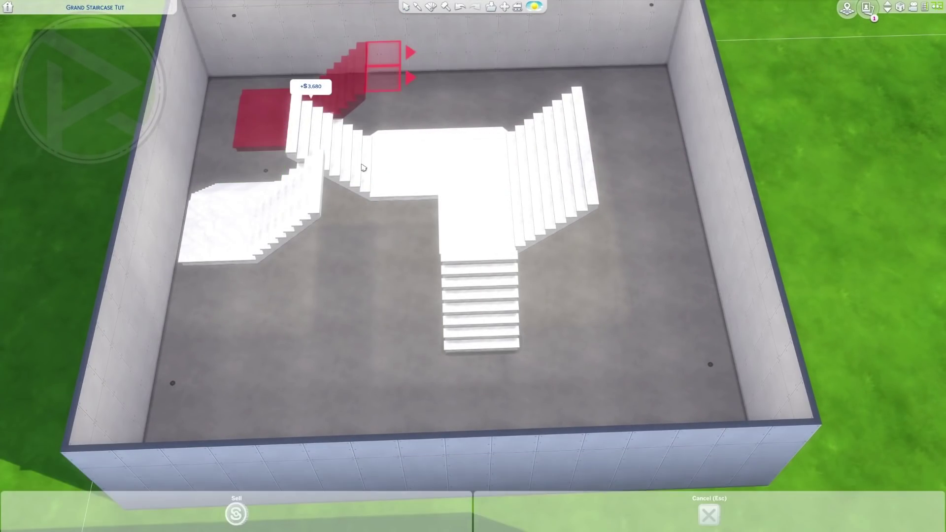
left_click(324, 269)
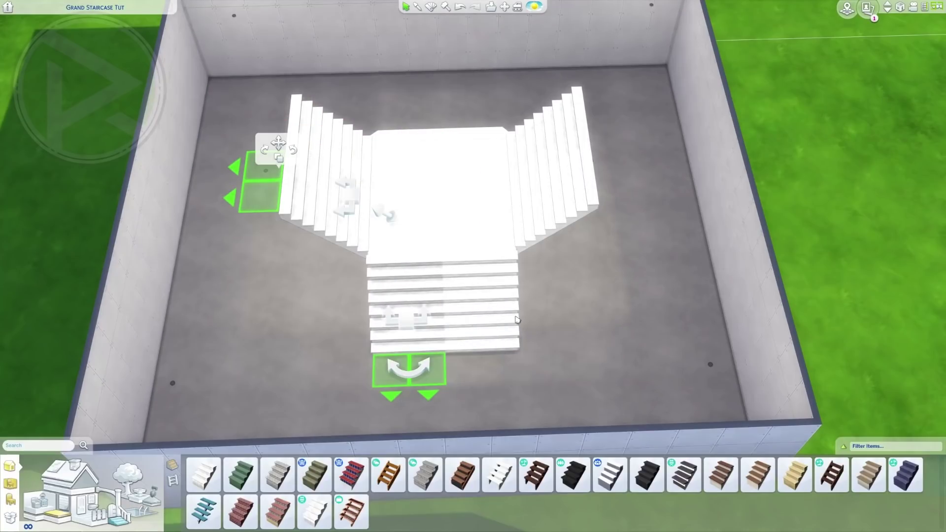
- Run a gold-swatch Absolutely Marbleous Fence on the upper floor between the two side flights' rear corners, with a straight back and angled corners
scroll(504, 328, "down", 3)
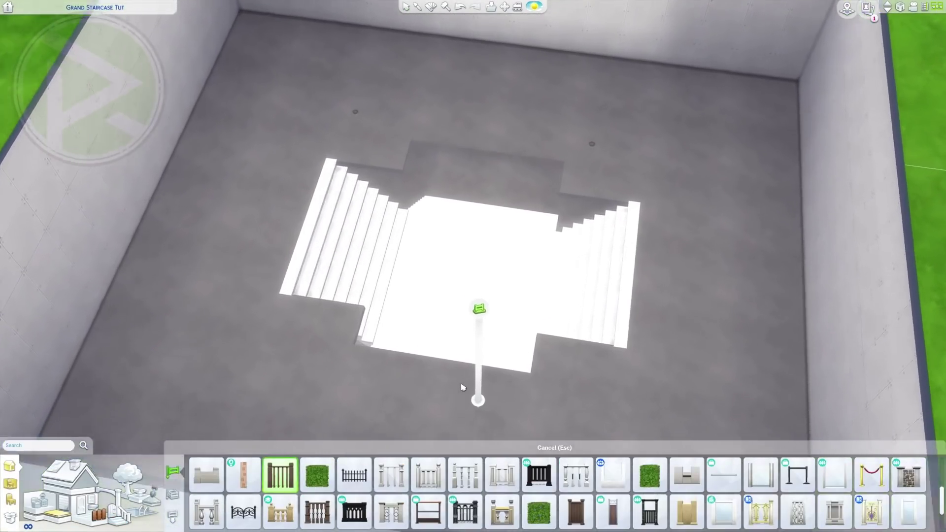
scroll(568, 342, "up", 2)
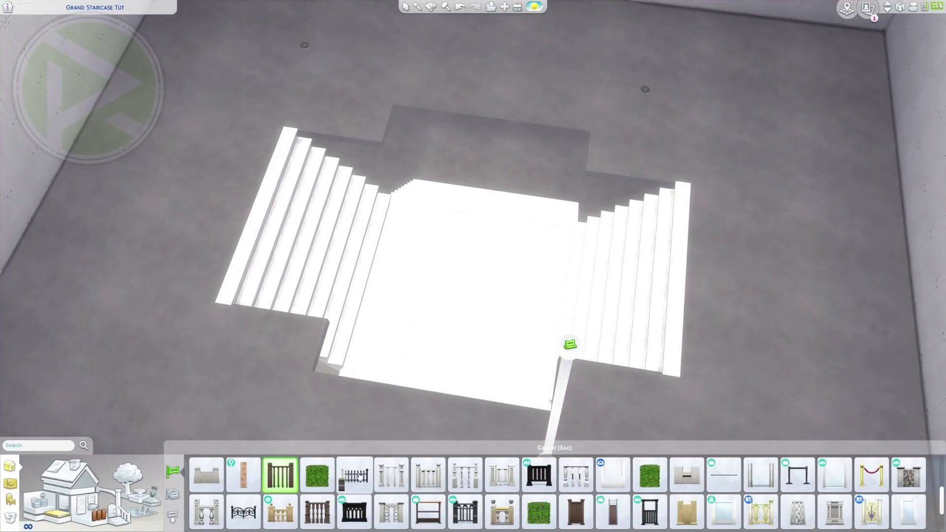
scroll(429, 511, "down", 1)
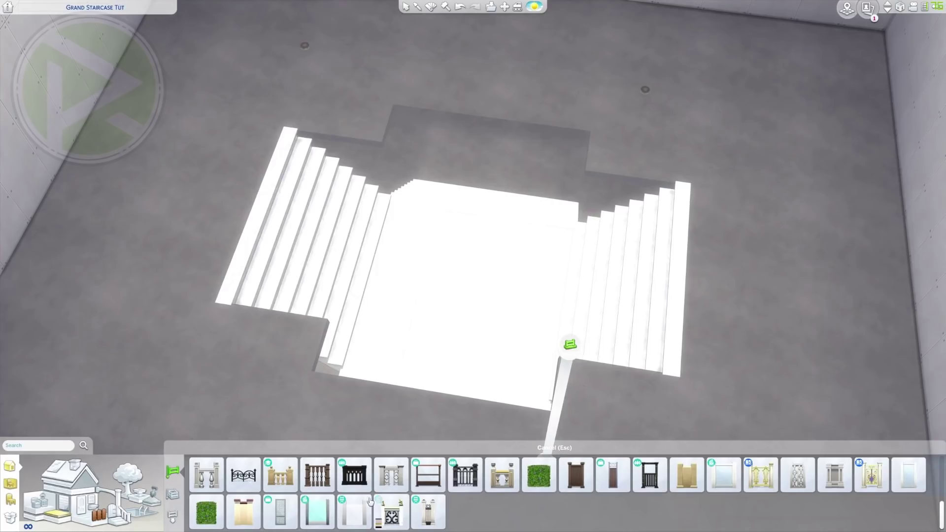
left_click(378, 523)
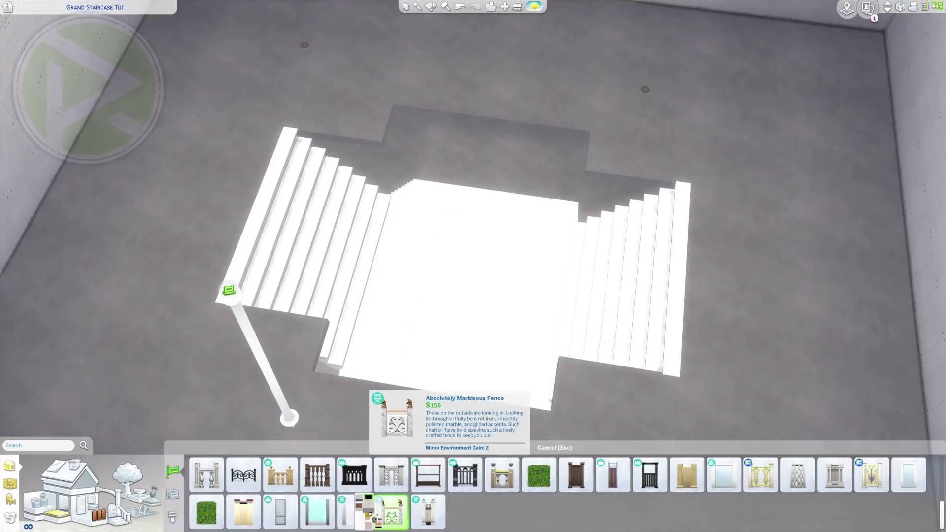
key("a")
key("w")
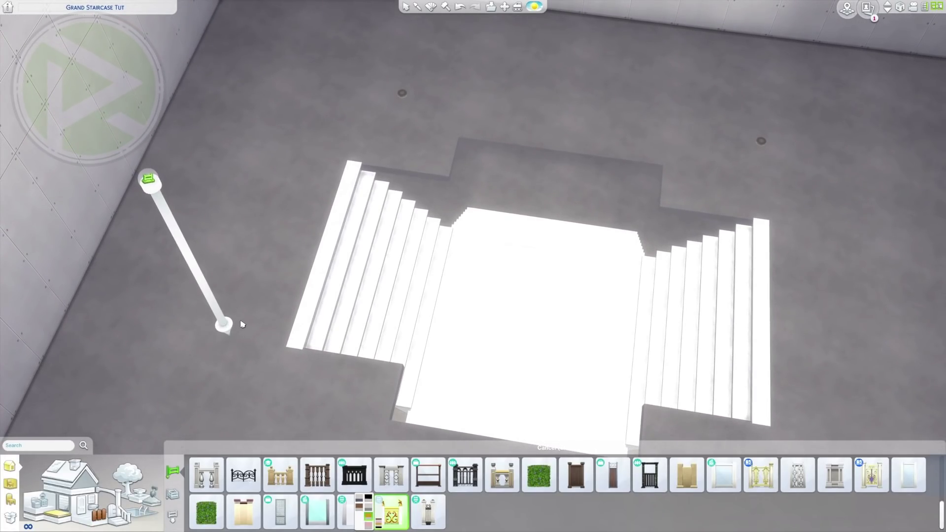
left_click_drag(241, 324, 330, 201)
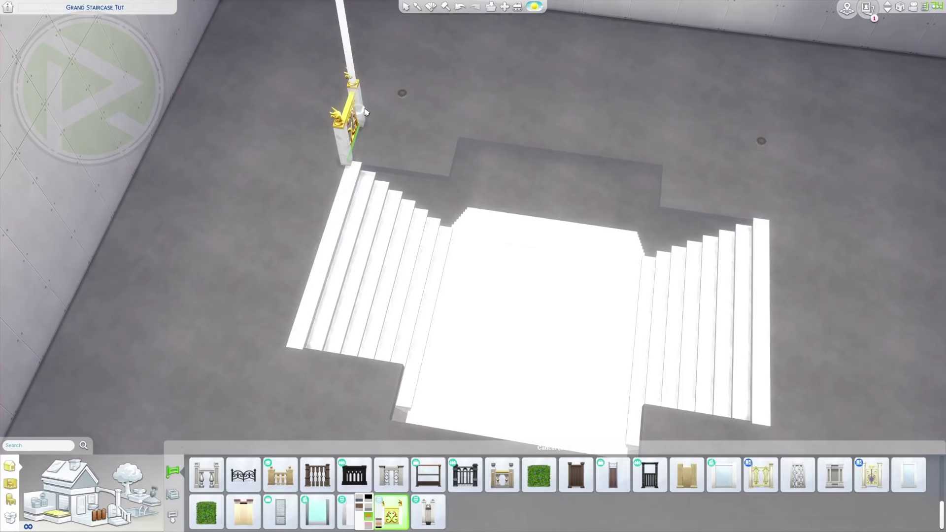
left_click_drag(365, 112, 285, 346)
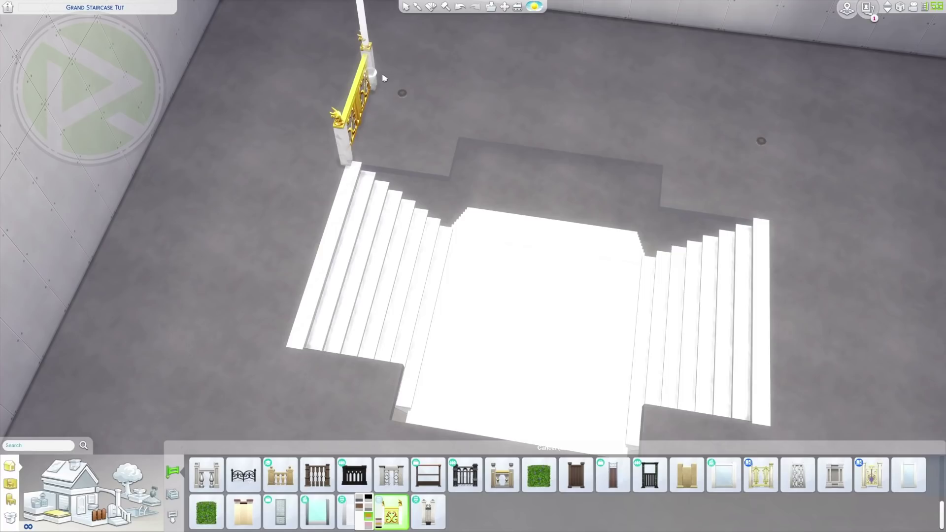
left_click_drag(432, 52, 722, 96)
left_click_drag(617, 136, 600, 196)
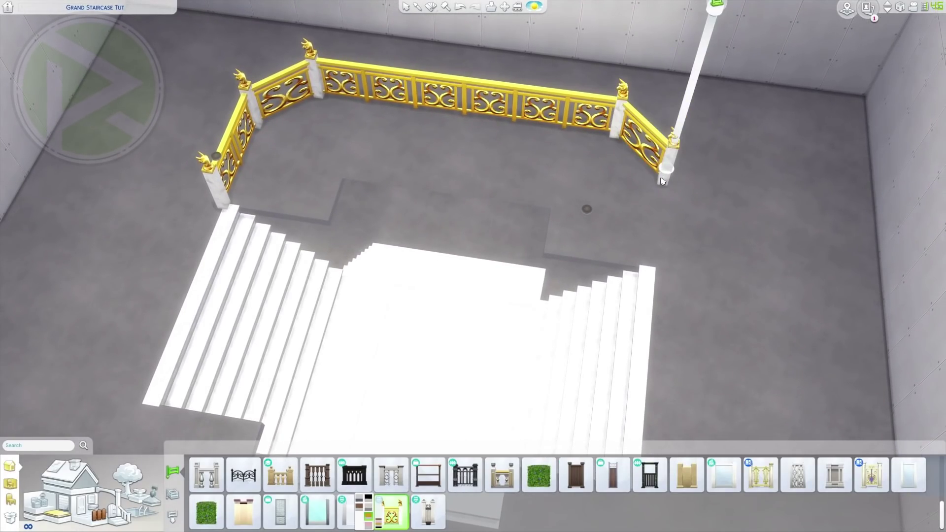
- Continue the marbleous fence with angled corners around the opposite end of the stairs, leaving the tops of both side flights open
key("period")
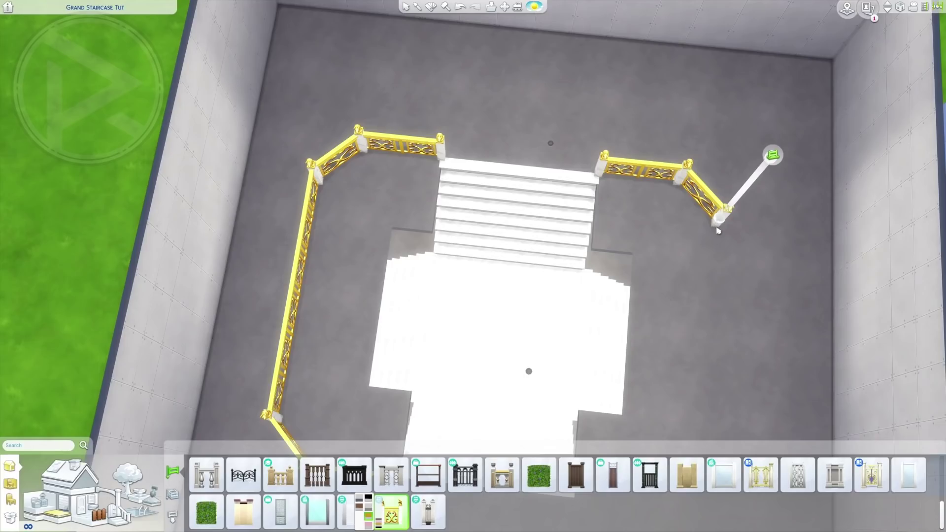
key("period")
left_click_drag(428, 49, 657, 81)
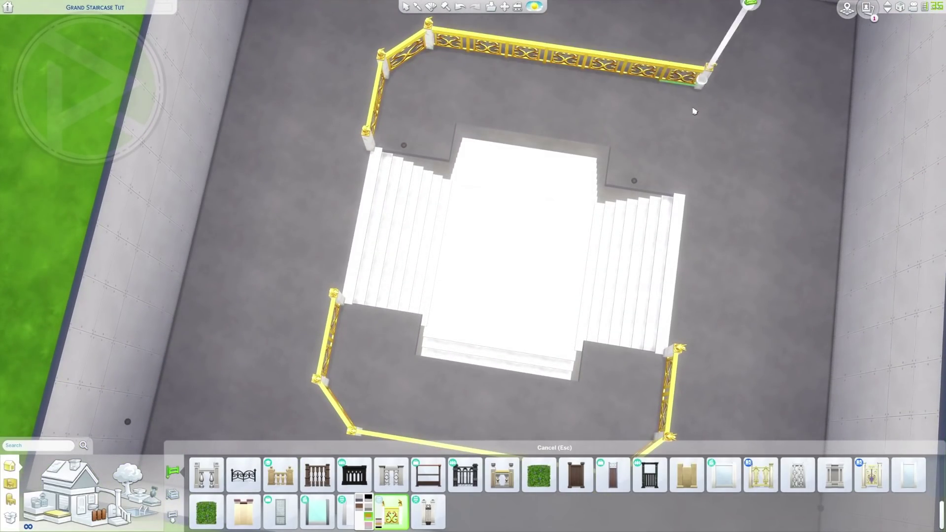
left_click_drag(696, 123, 688, 238)
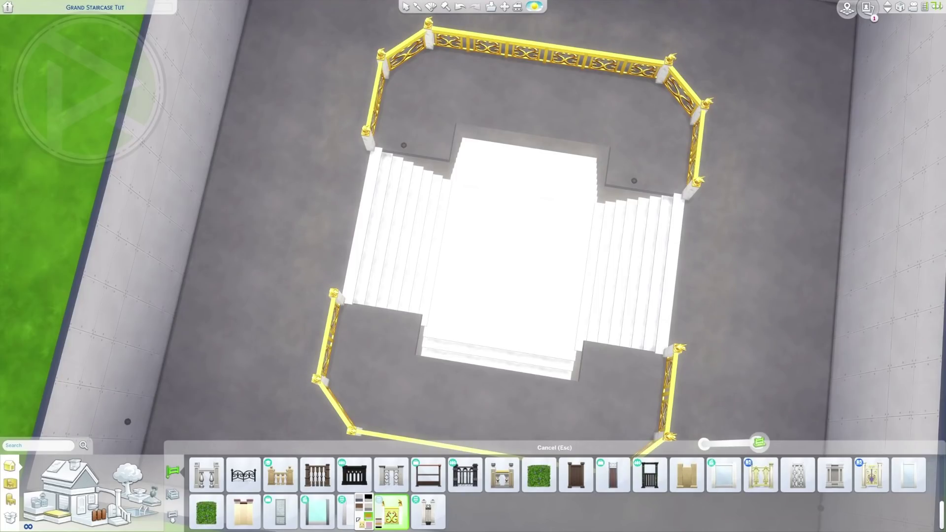
- Recolor all upper-floor fence sections to the white marble swatch with a gold handrail
left_click(369, 507)
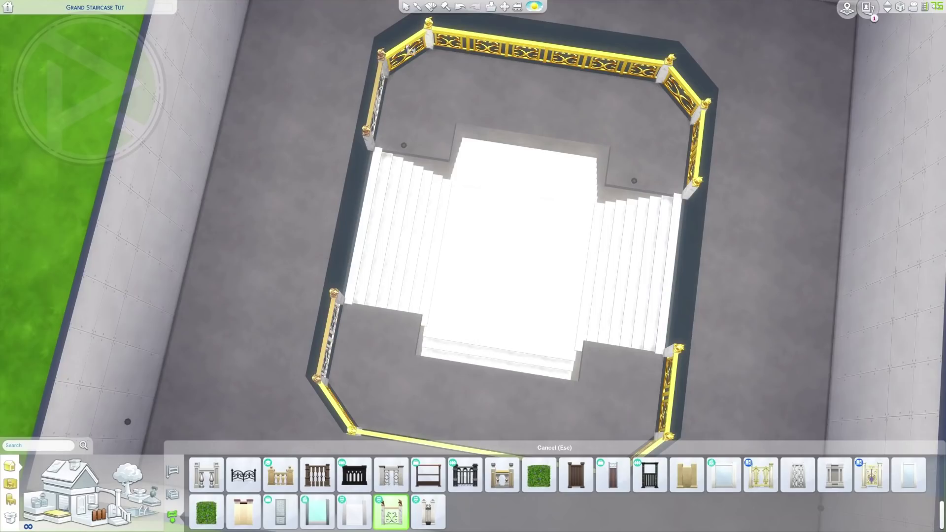
left_click_drag(409, 49, 521, 35)
left_click_drag(695, 132, 636, 145)
left_click(673, 199)
left_click(691, 221)
left_click_drag(690, 221, 623, 217)
key("Escape")
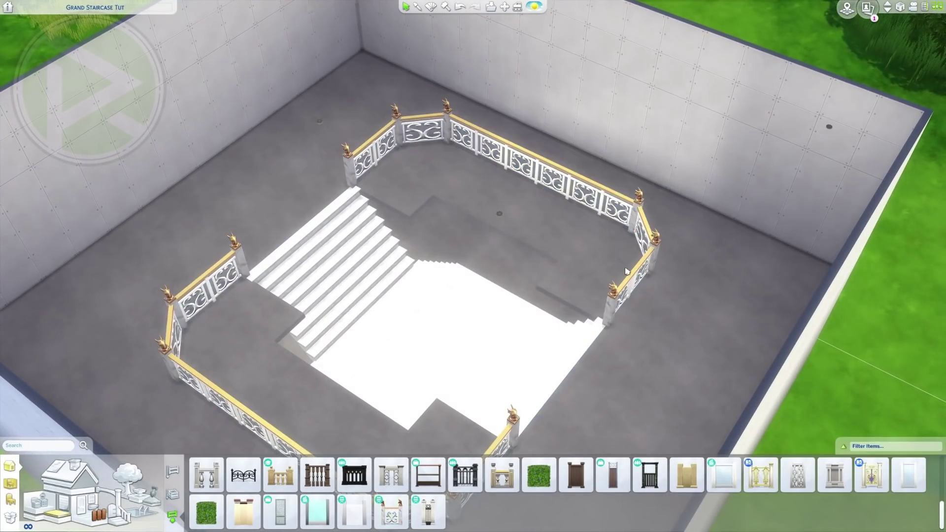
- Remove the floor inside the fenced areas around the stairs with the sledgehammer tool, opening them to the level below
left_click_drag(642, 269, 577, 263)
left_click(597, 193)
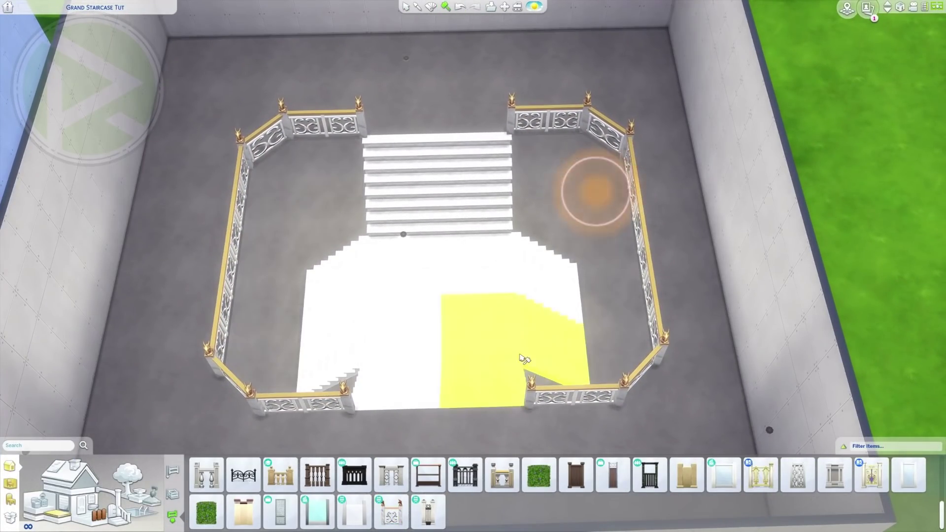
key("Escape")
left_click_drag(300, 211, 494, 313)
scroll(494, 313, "up", 3)
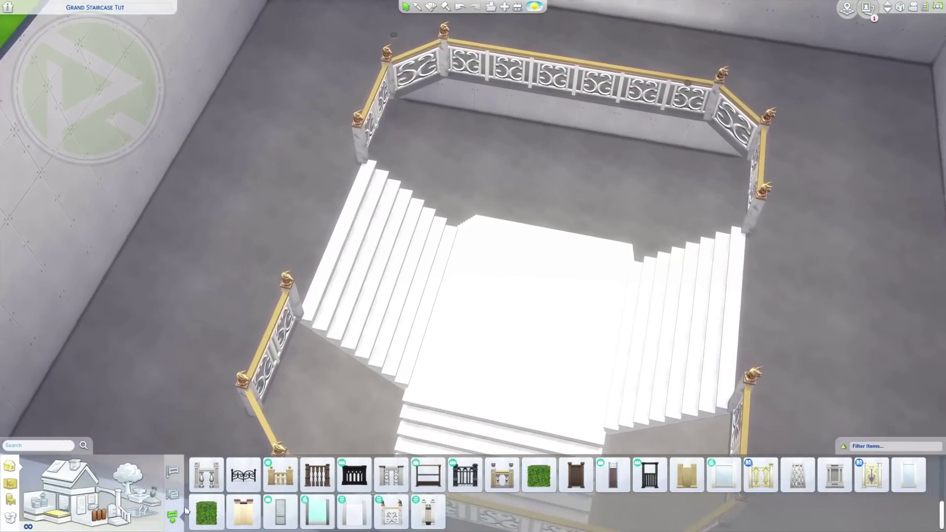
- Add the matching white and gold Absolutely Marbleous Banister to all the marble stair sections
left_click(126, 515)
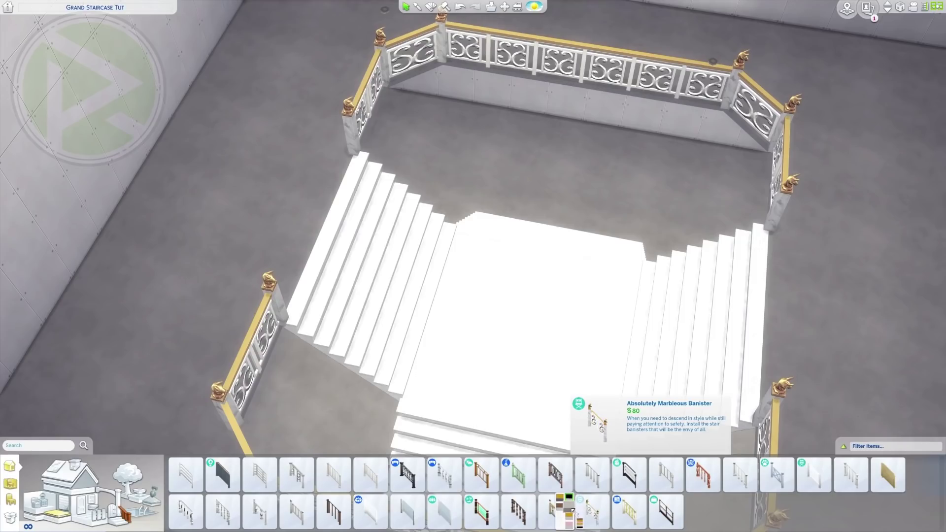
left_click(571, 508)
left_click(397, 380)
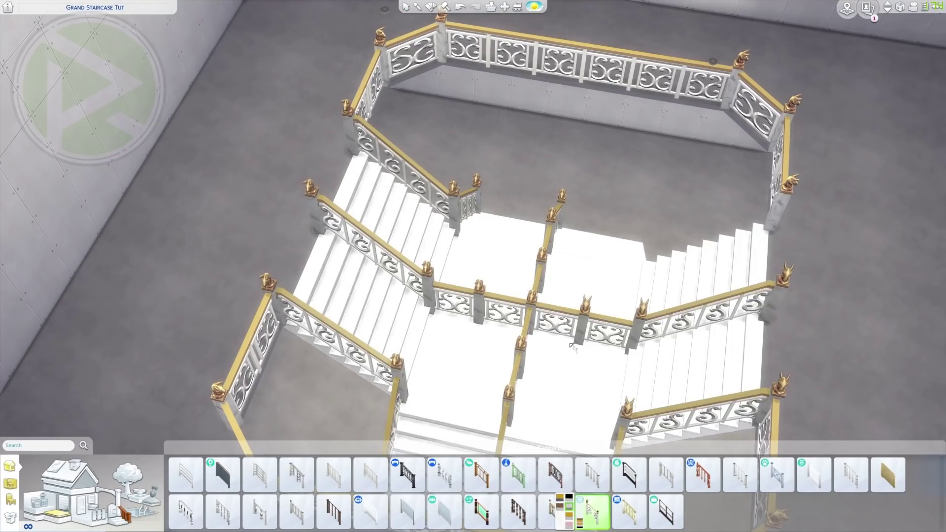
left_click(545, 270)
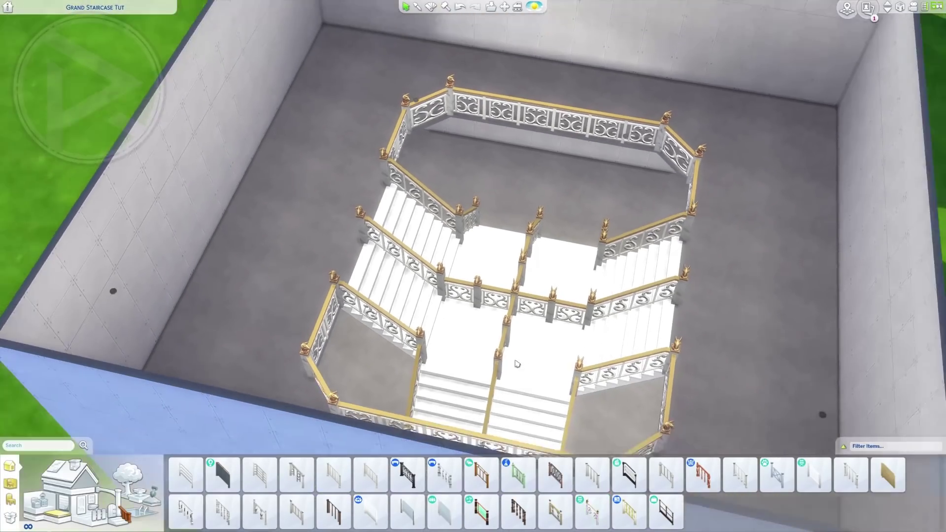
- Cover the room's floors with grey marble tiles and its walls with gold-veined marble with gold trim
scroll(523, 360, "down", 3)
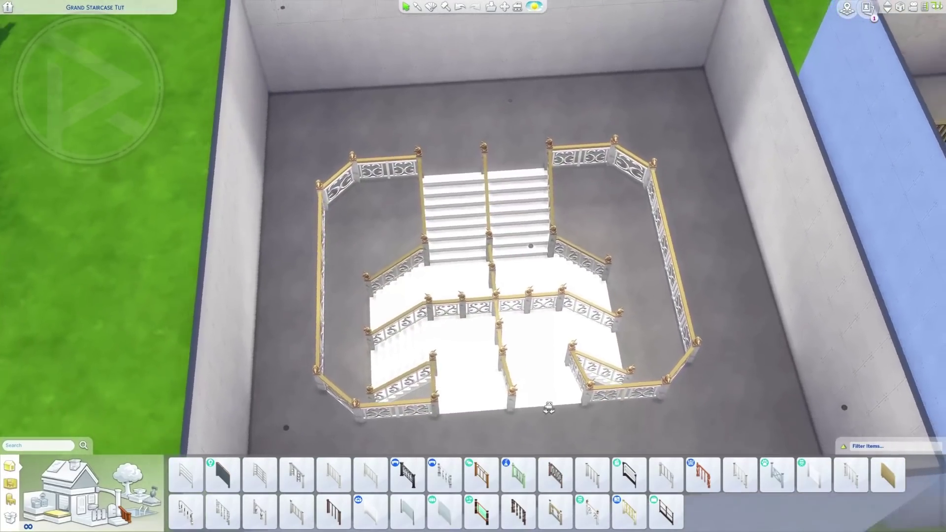
scroll(554, 340, "up", 4)
left_click_drag(576, 281, 465, 356)
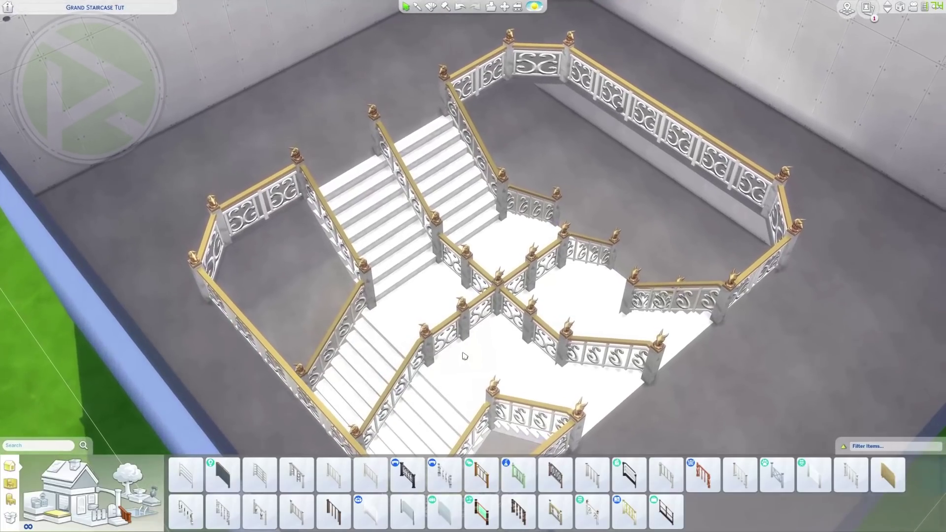
left_click(61, 517)
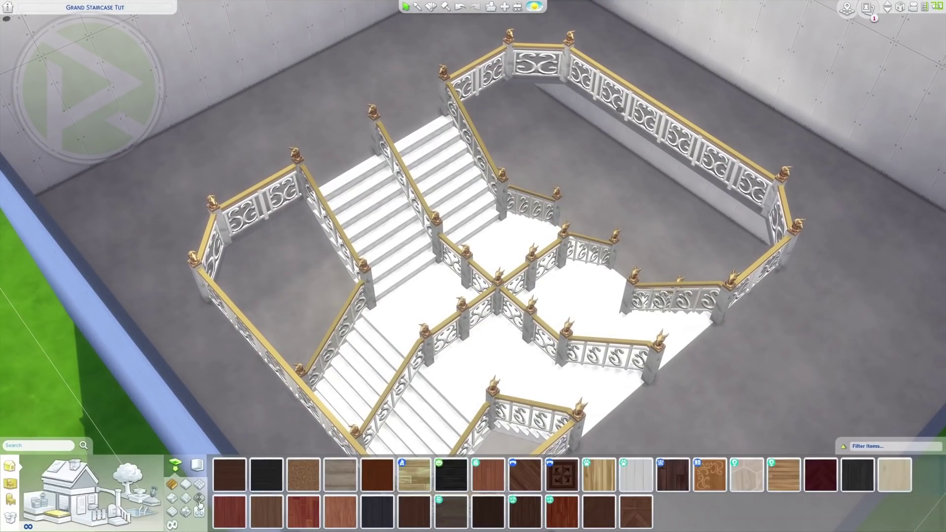
left_click(64, 505)
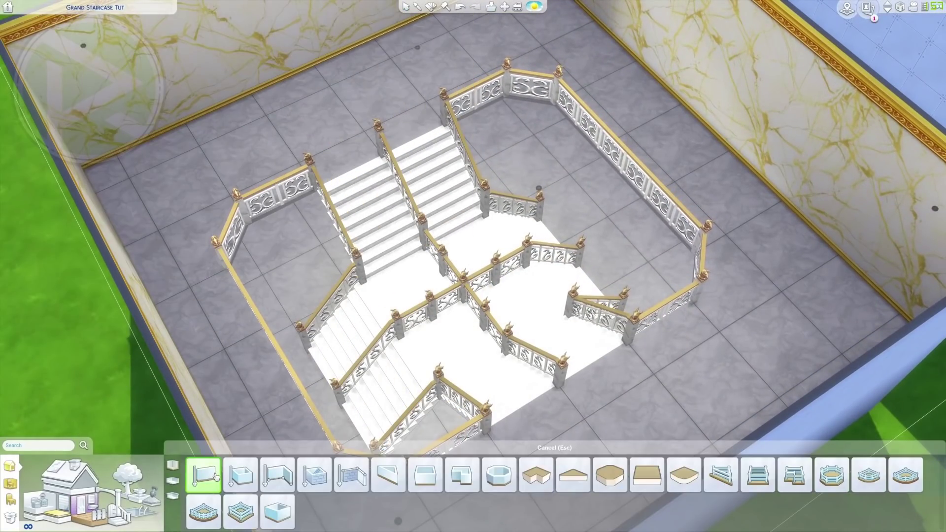
- Build two crossing walls under the stair landing along the lines of the unwanted middle banisters
key("period")
scroll(524, 296, "up", 3)
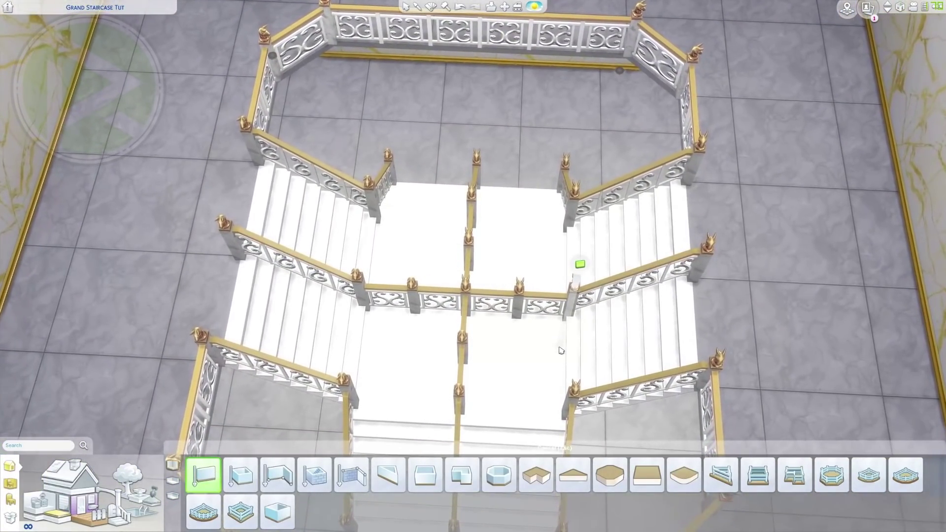
left_click_drag(564, 353, 380, 341)
key("comma")
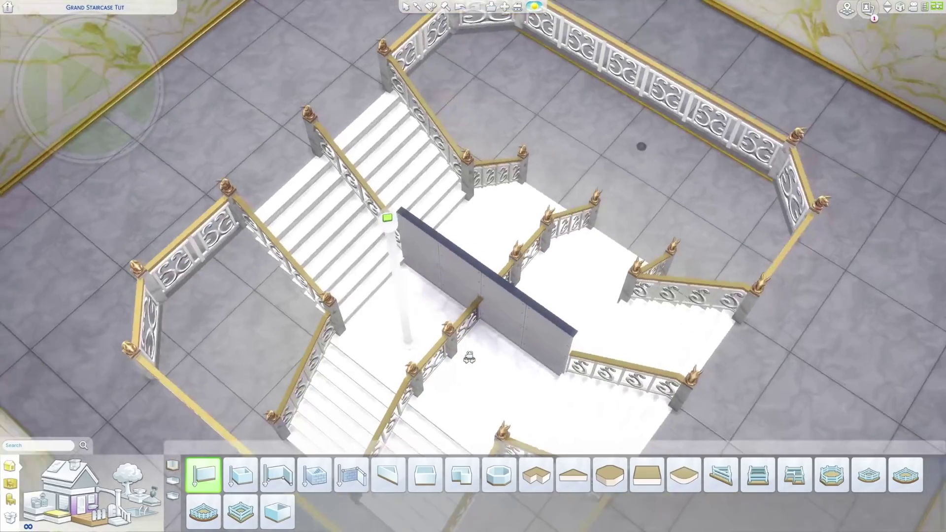
left_click(888, 11)
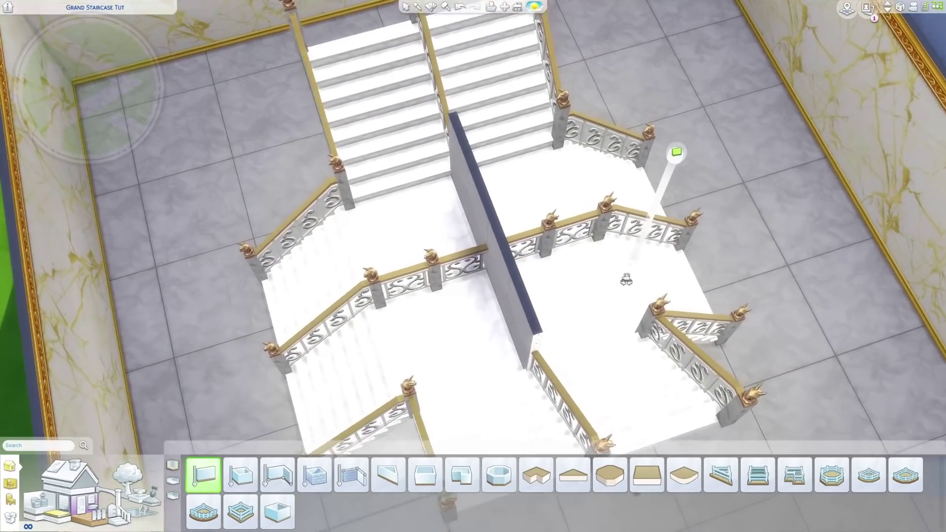
mouse_move(380, 308)
left_mouse_down()
mouse_move(623, 229)
mouse_move(596, 281)
mouse_move(507, 356)
mouse_move(414, 158)
mouse_move(435, 266)
mouse_move(387, 315)
left_mouse_up()
key("Escape")
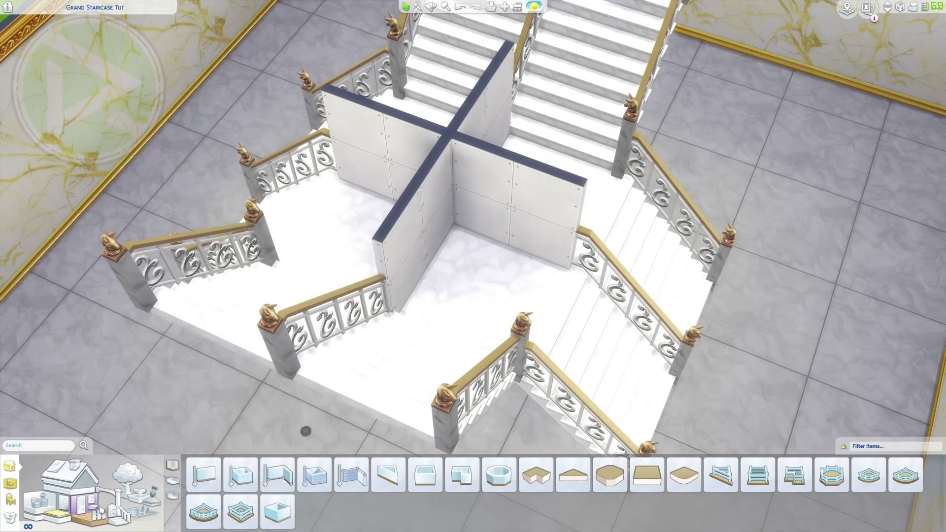
- Fit a wide, slim-framed open archway into the first arm of the crossing walls on the landing
left_click(84, 511)
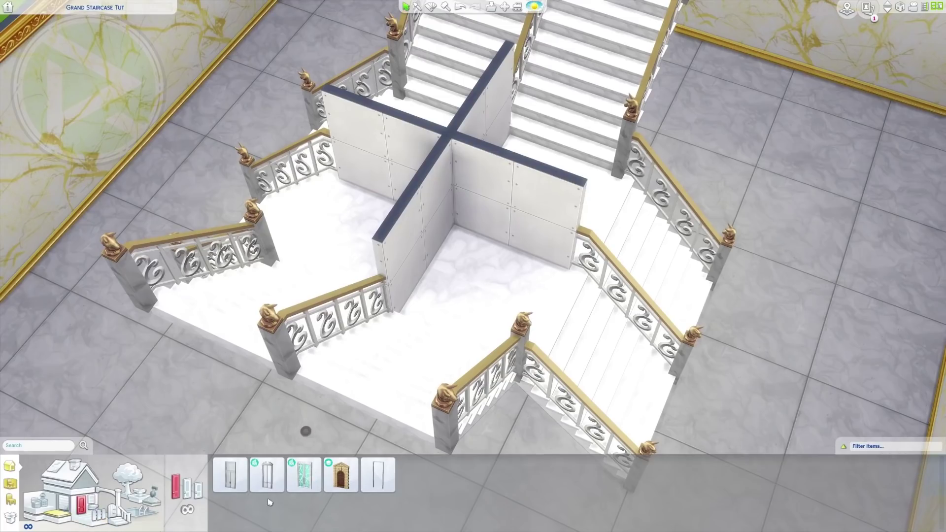
left_click(391, 482)
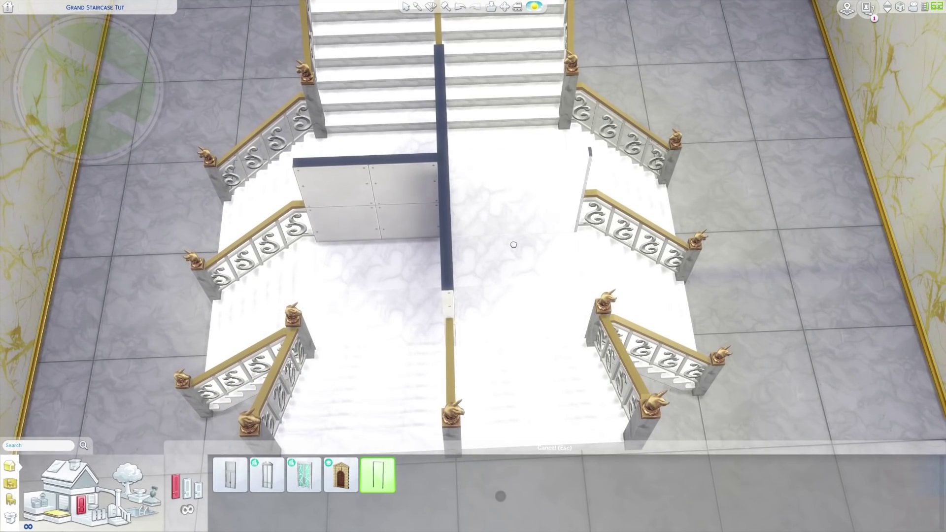
scroll(513, 244, "up", 5)
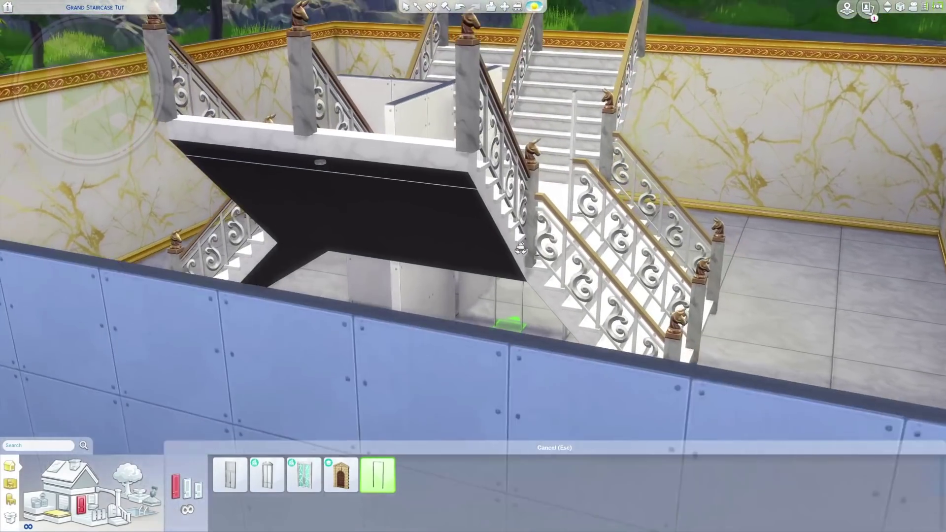
left_click_drag(521, 248, 517, 245)
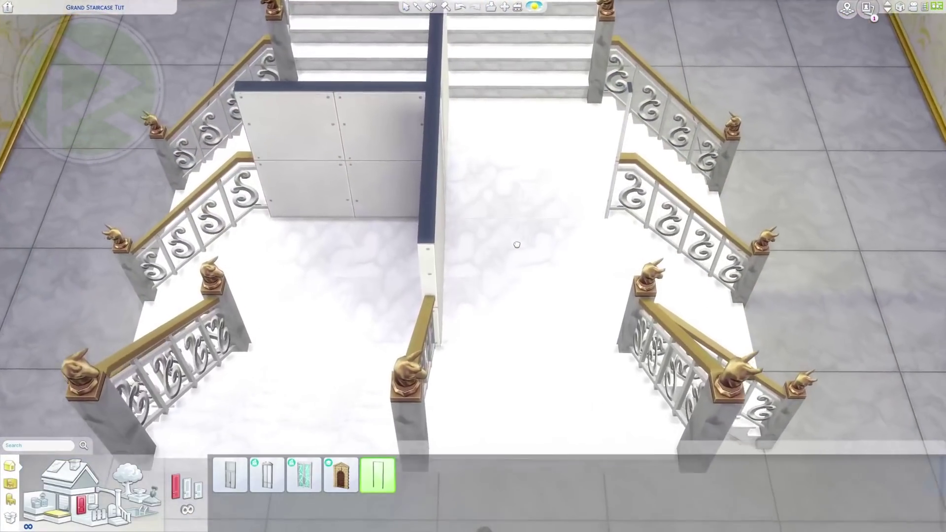
scroll(517, 245, "up", 2)
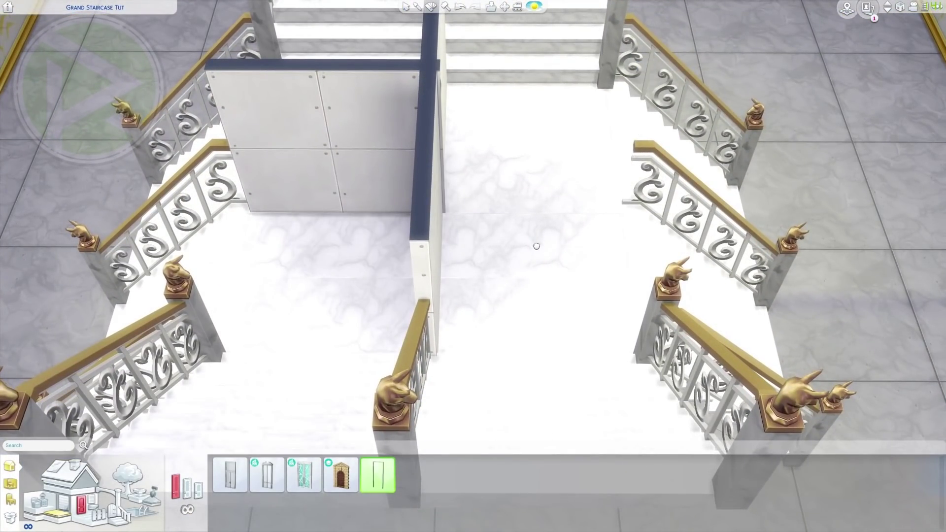
left_click(536, 246)
key("Escape")
- Fit the same wide open archway into each remaining arm of the crossing walls on the landing
left_click_drag(454, 342, 454, 342)
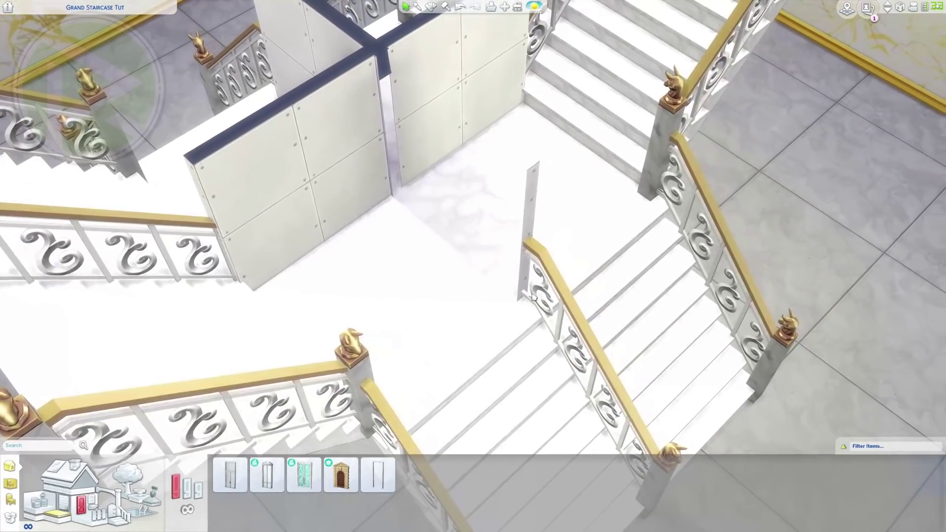
scroll(526, 349, "down", 3)
left_click(378, 475)
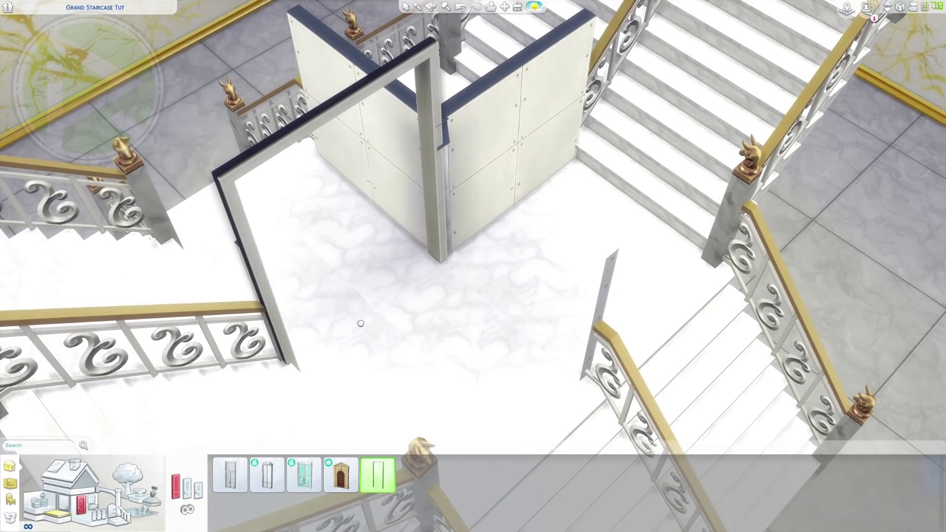
left_click(361, 323)
left_click_drag(361, 323, 367, 325)
left_click(378, 475)
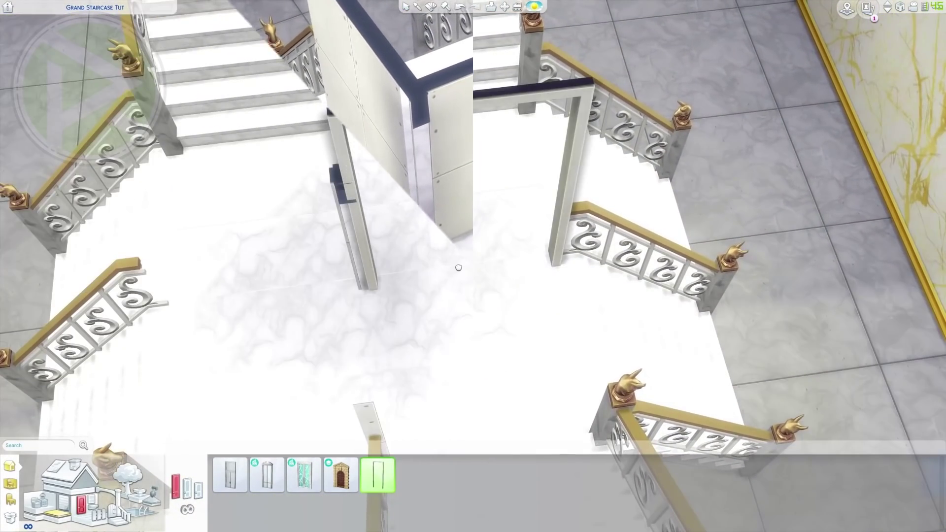
key("End")
left_click_drag(458, 268, 459, 268)
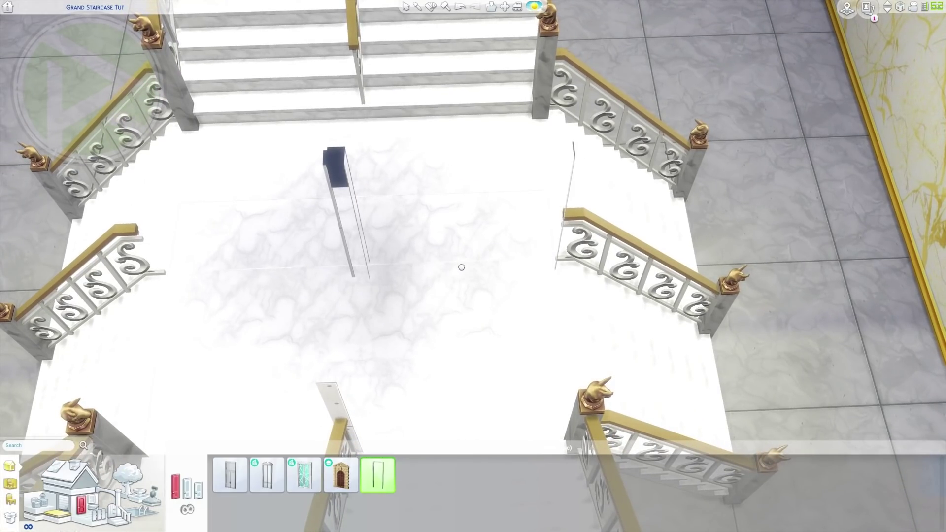
left_click(494, 300)
left_click_drag(494, 301, 507, 307)
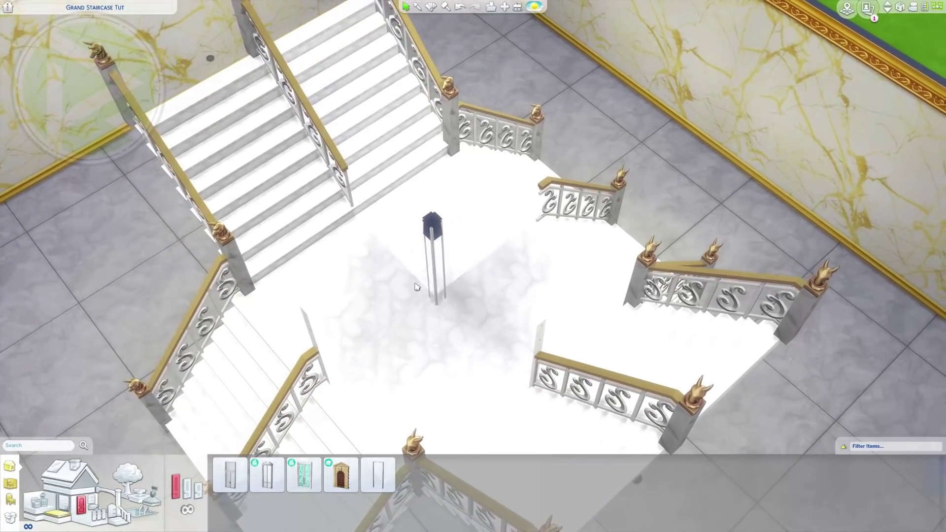
- Cover the wall remnant at the landing's center with a plain round column and place a matching column above it on the upper floor
left_click_drag(417, 287, 477, 290)
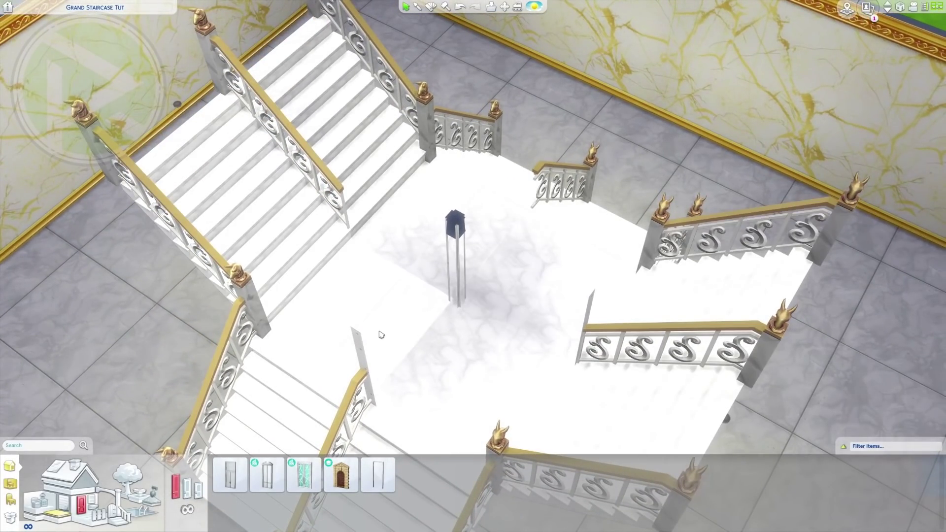
left_click(122, 503)
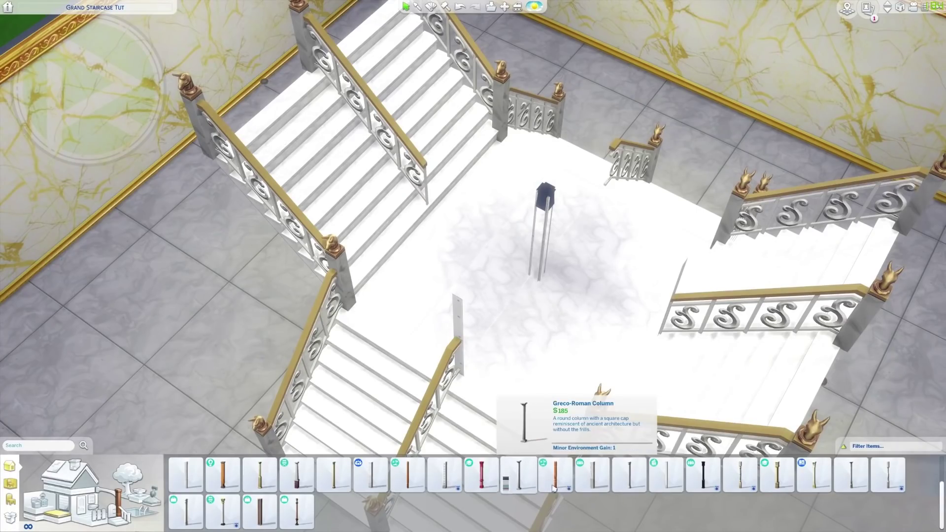
left_click(223, 511)
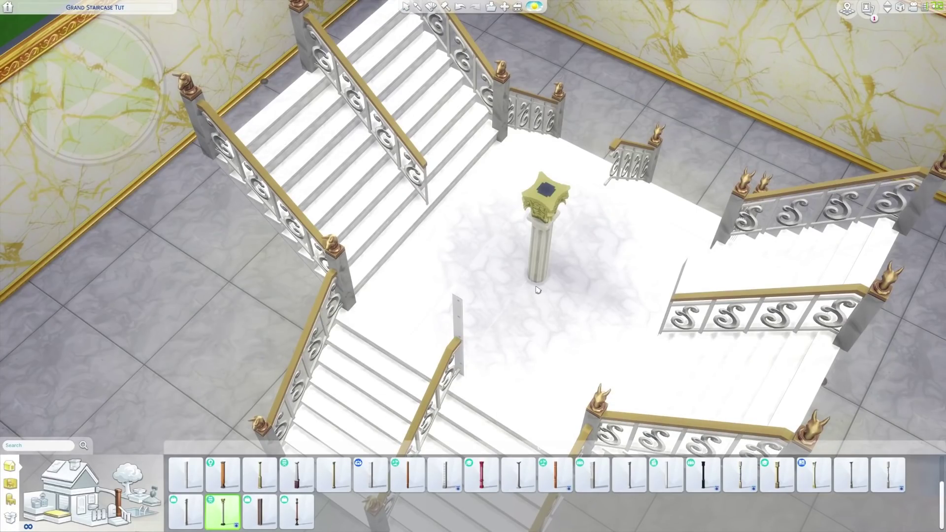
left_click_drag(540, 291, 542, 292)
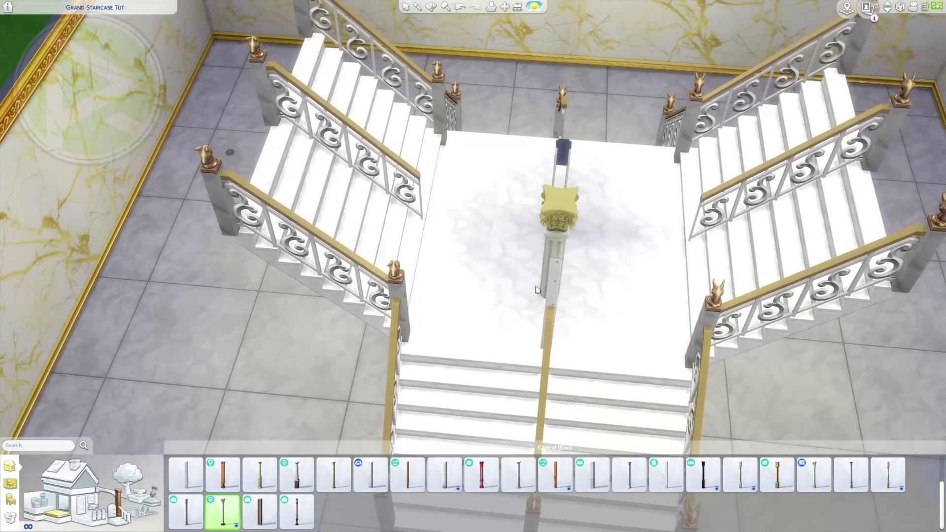
left_click(185, 511)
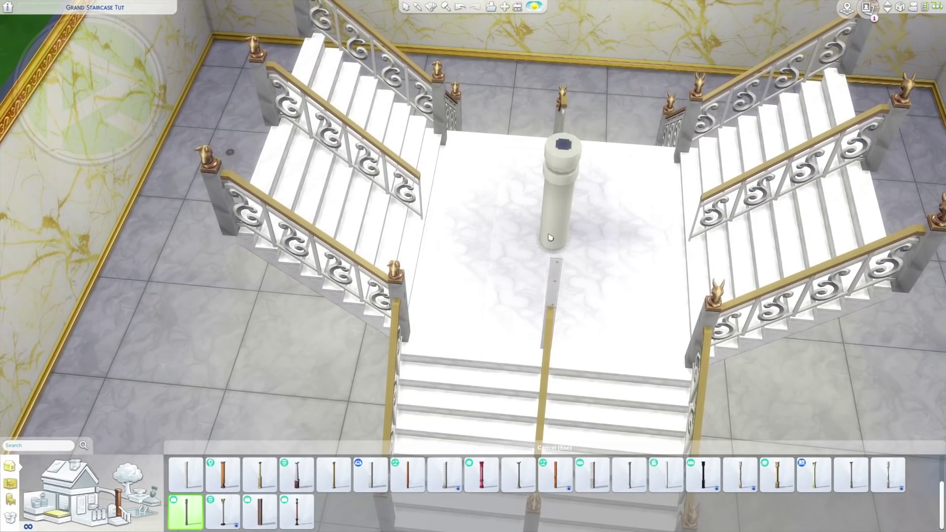
left_click(549, 240)
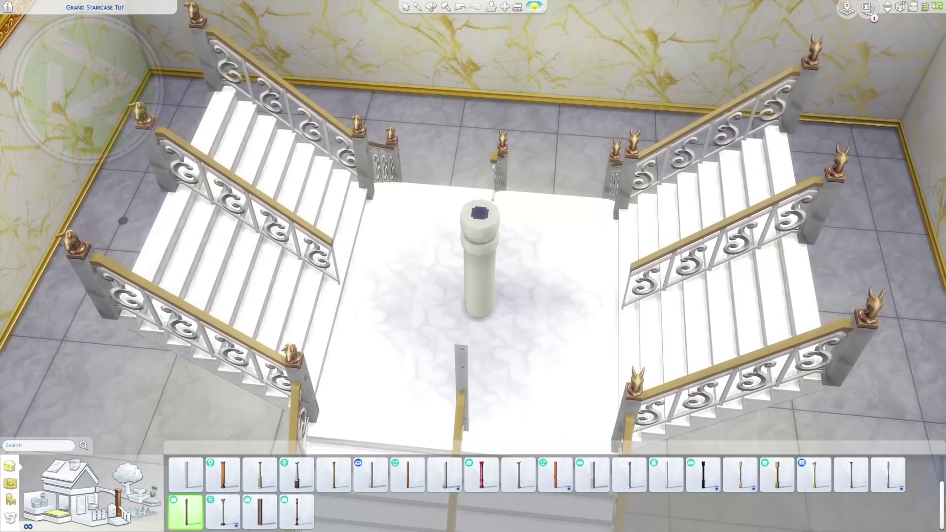
left_click(888, 5)
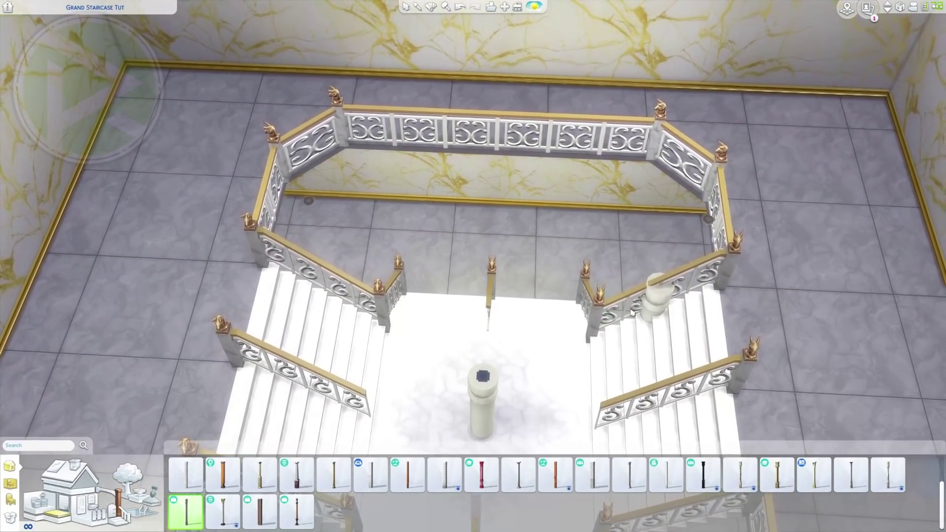
left_click(502, 362)
key("Escape")
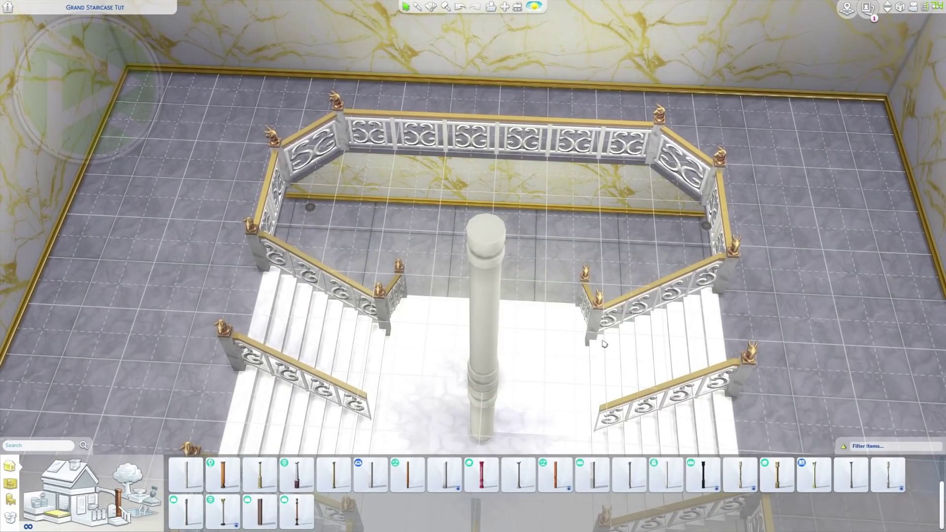
- Search the catalog for "rom" and place the fluted stone pedestal at the cut end of the upper flight's middle banister
scroll(500, 356, "up", 3)
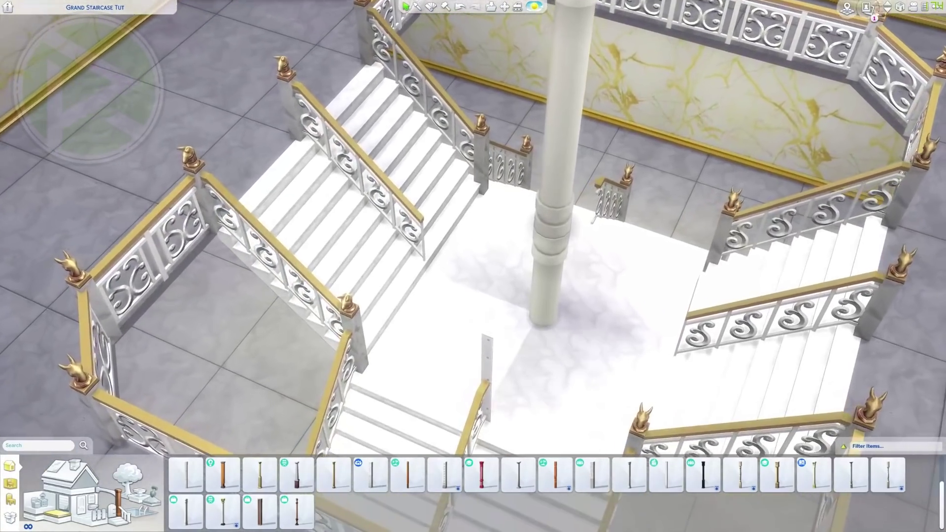
key("comma")
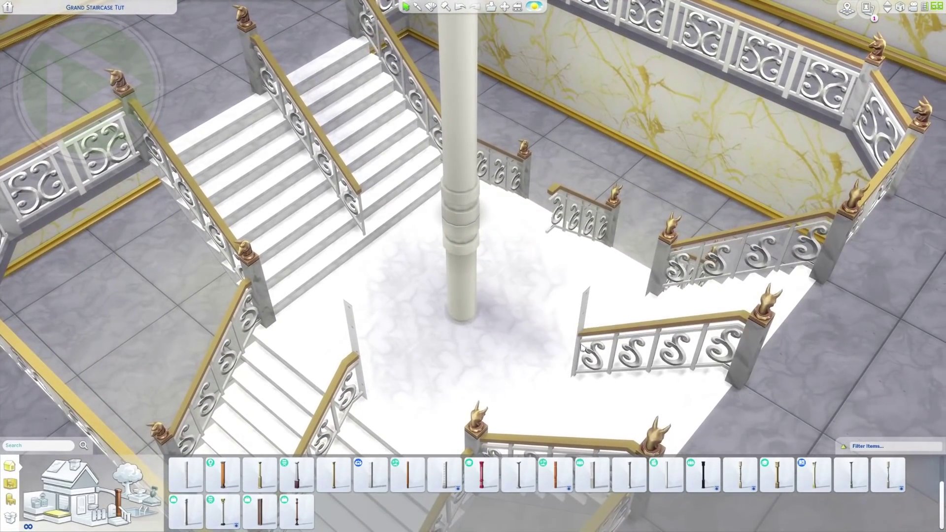
key("w")
key("a")
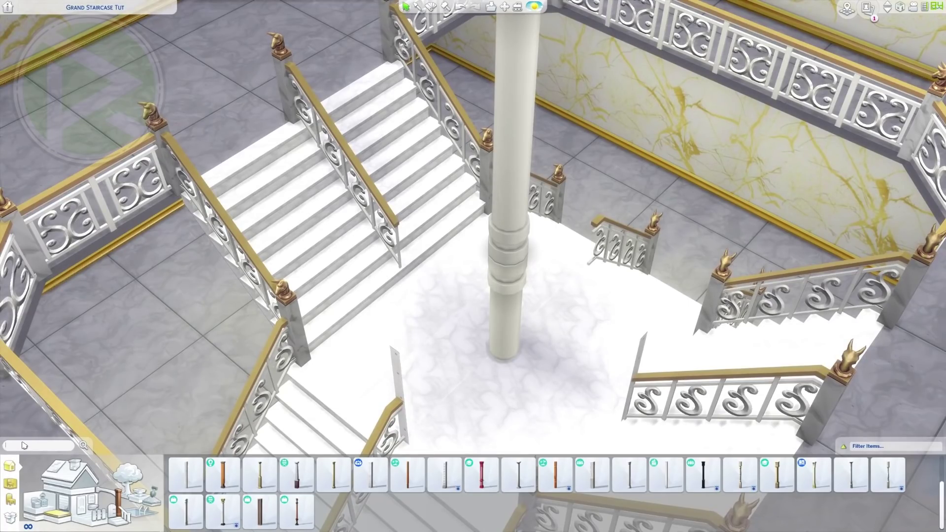
left_click(23, 446)
type("rom")
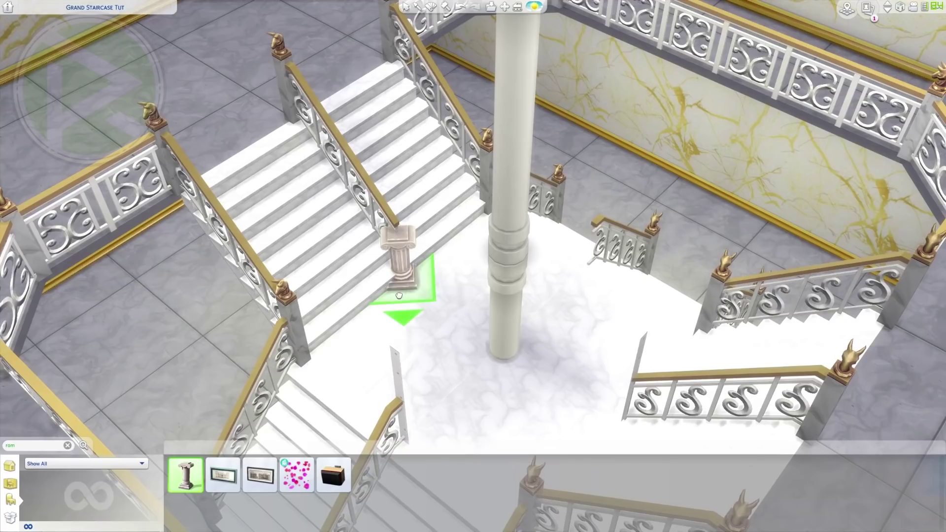
left_click_drag(499, 352, 426, 374)
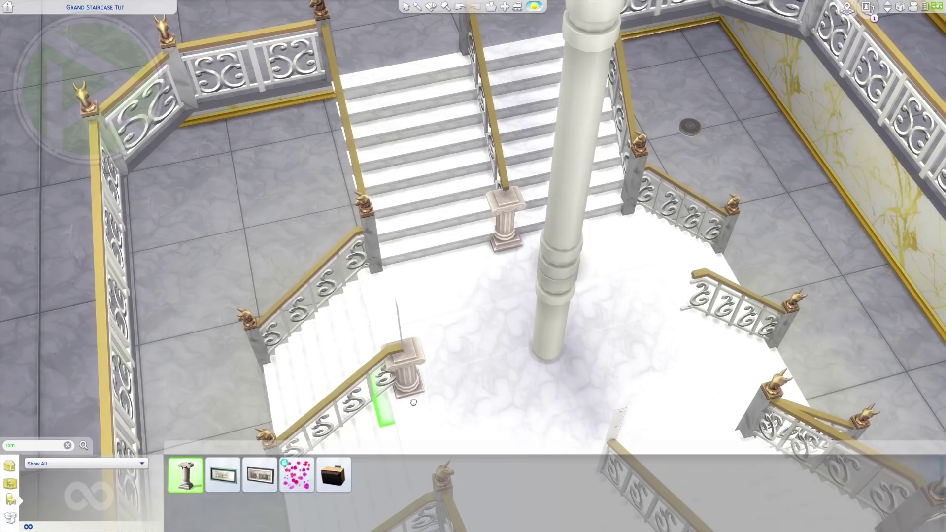
- Rotate a second fluted pedestal diagonally and place it at the cut end of the adjacent side flight's middle banister
key("period")
key("period")
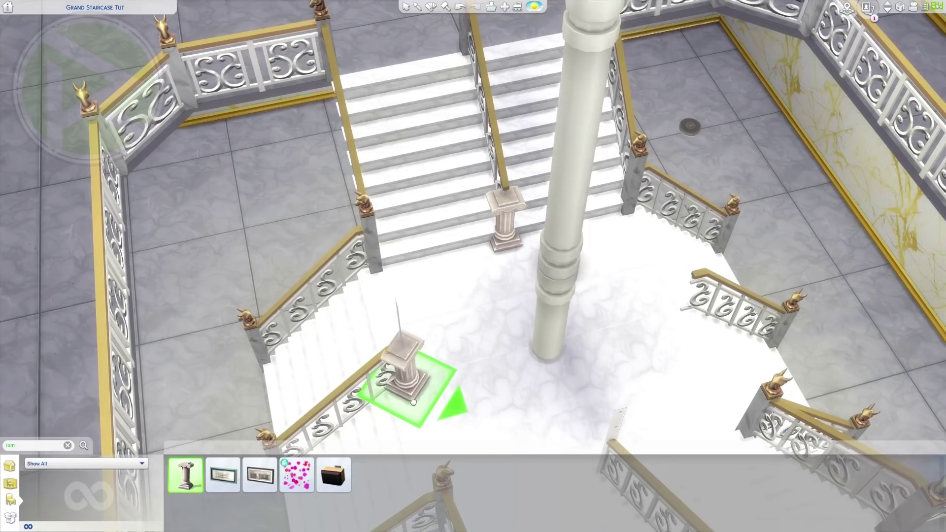
left_click_drag(421, 411, 575, 376)
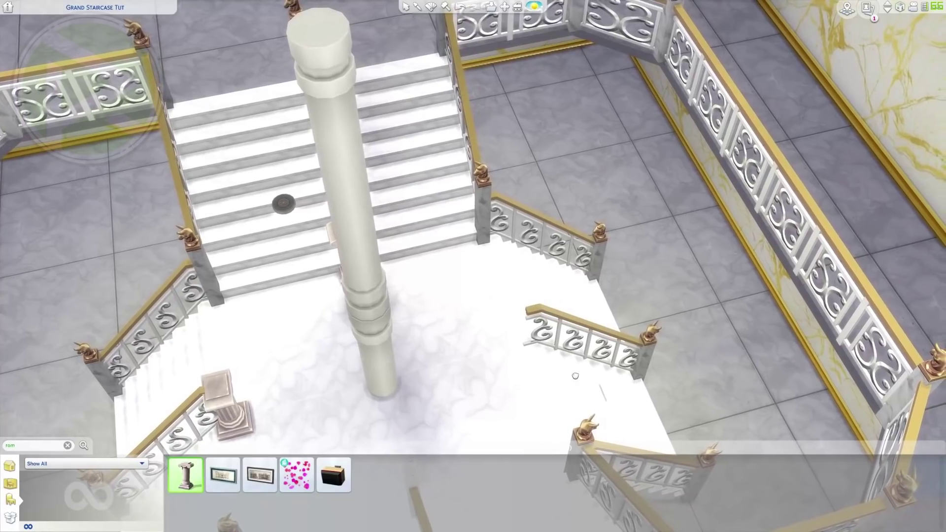